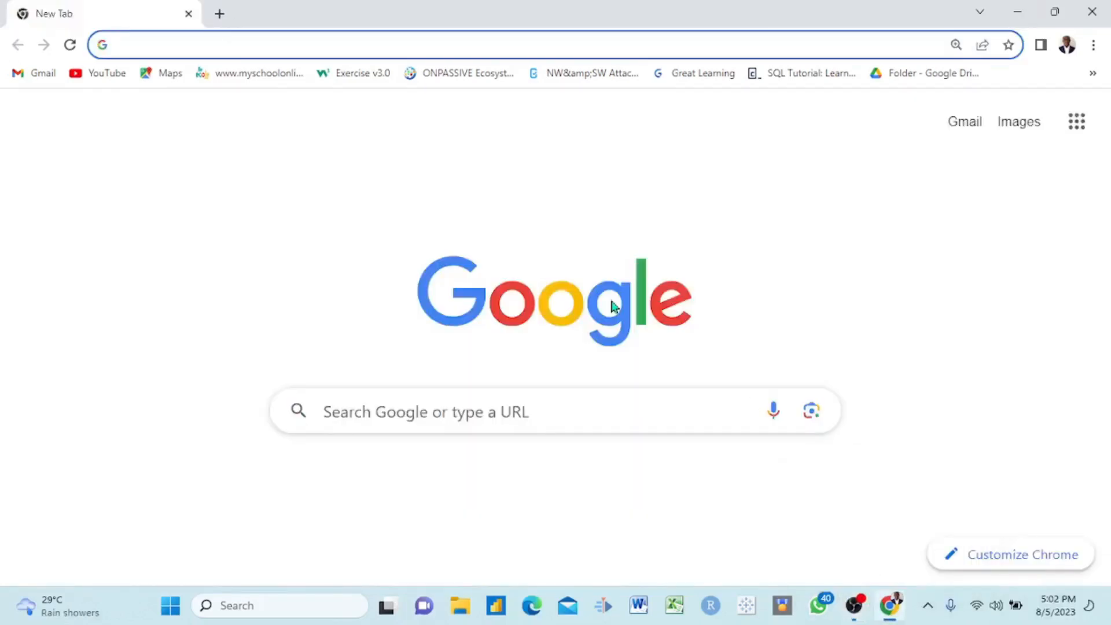
pyautogui.click(258, 41)
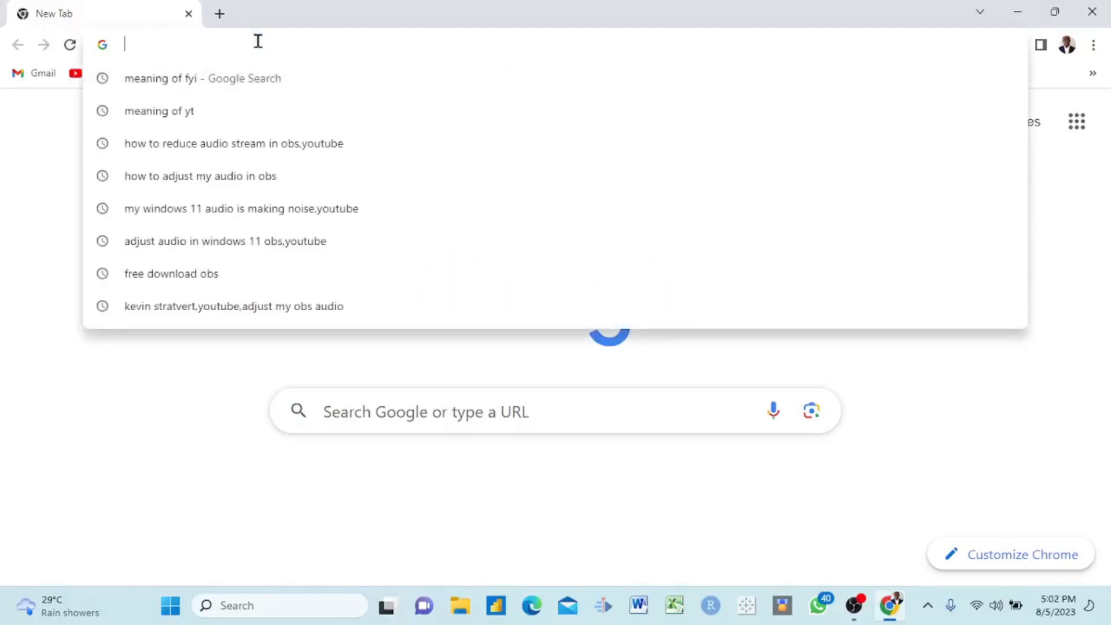
pyautogui.write('https://blocksurvey.io/')
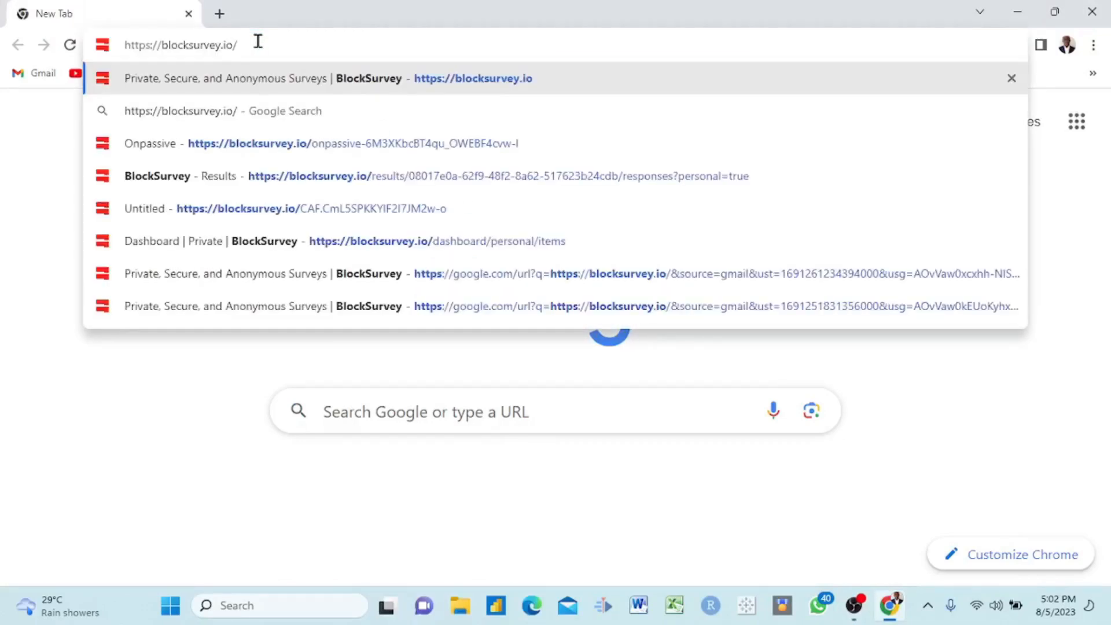
pyautogui.press('Return')
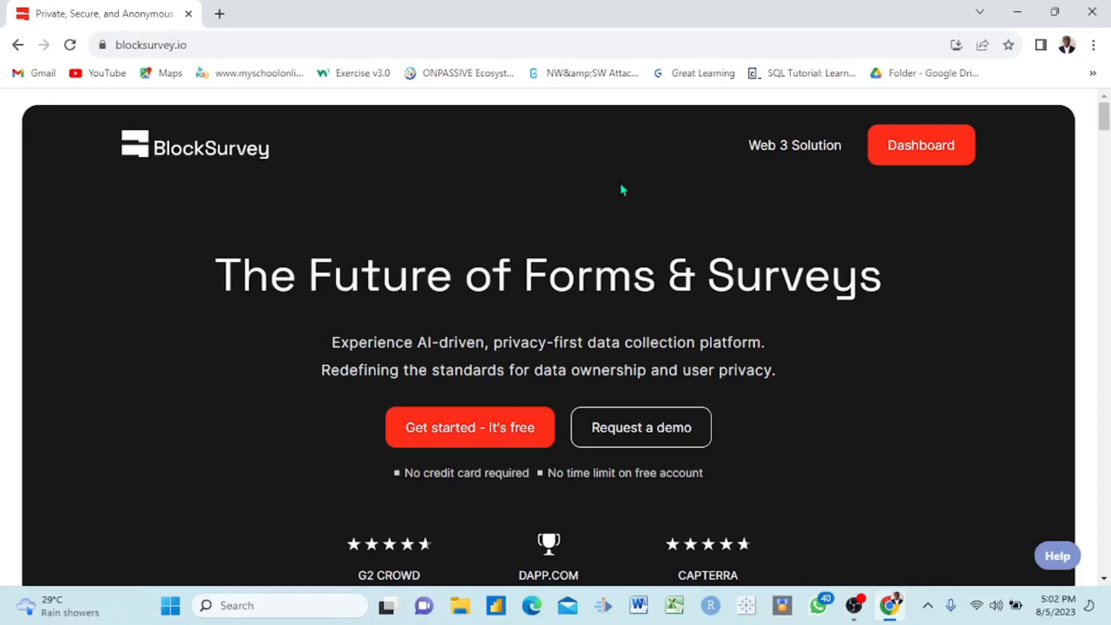
pyautogui.click(468, 438)
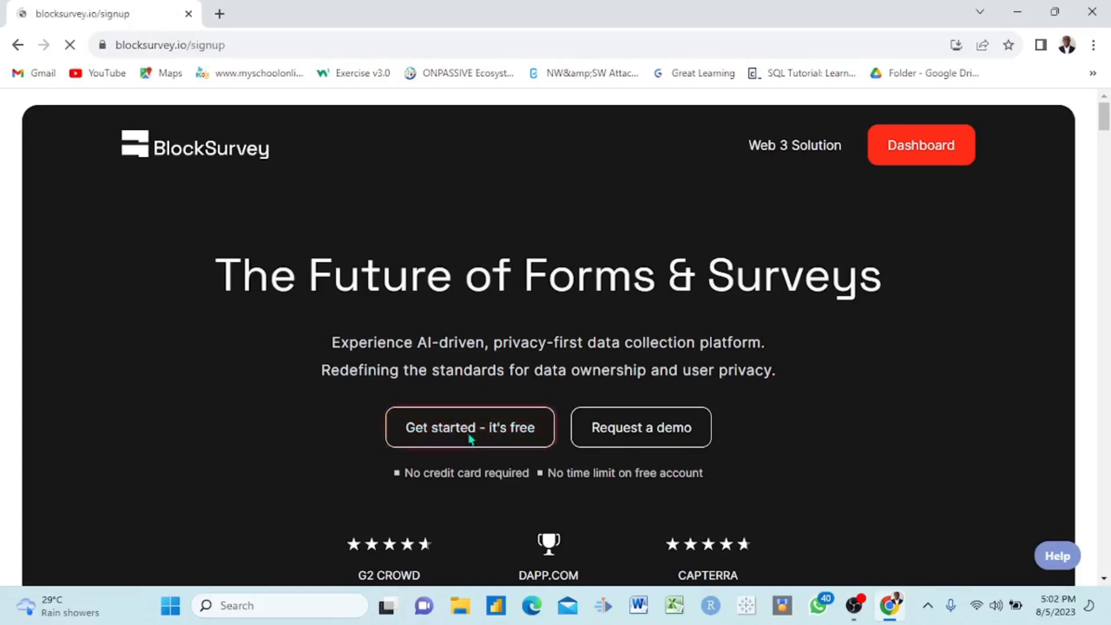
pyautogui.click(463, 377)
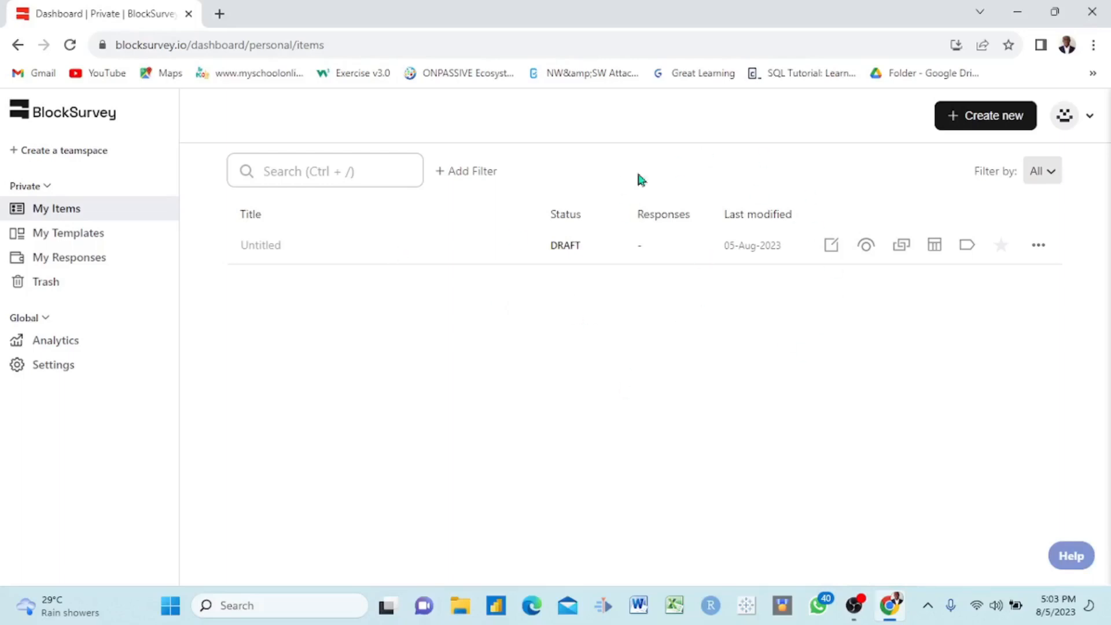
# Create a new survey from scratch and title it "Onpassive".
pyautogui.click(977, 119)
pyautogui.click(979, 119)
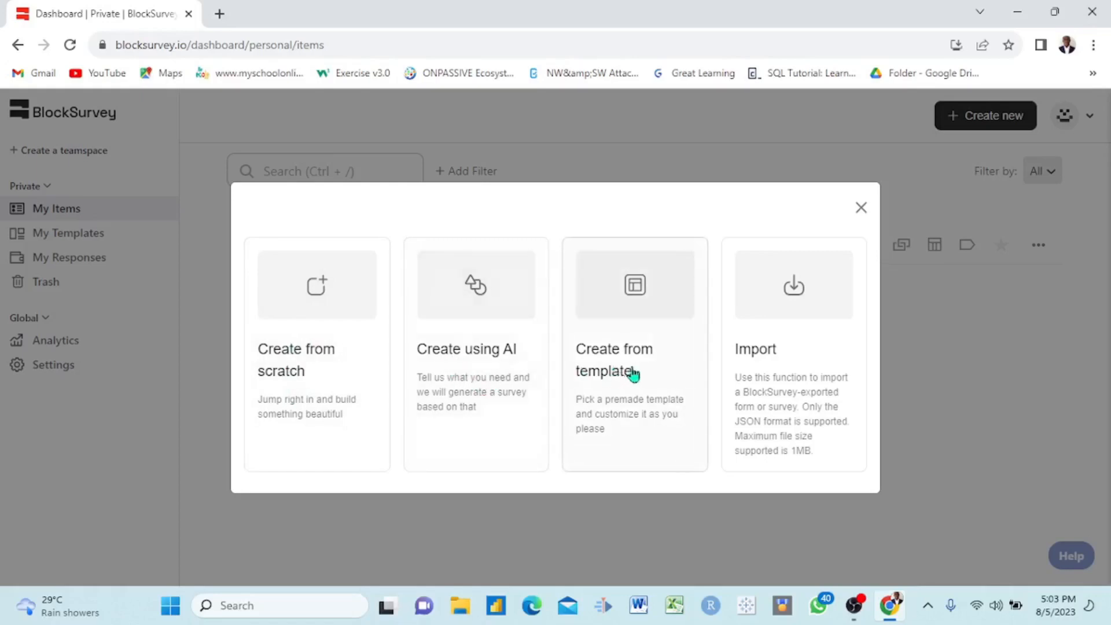
pyautogui.click(332, 347)
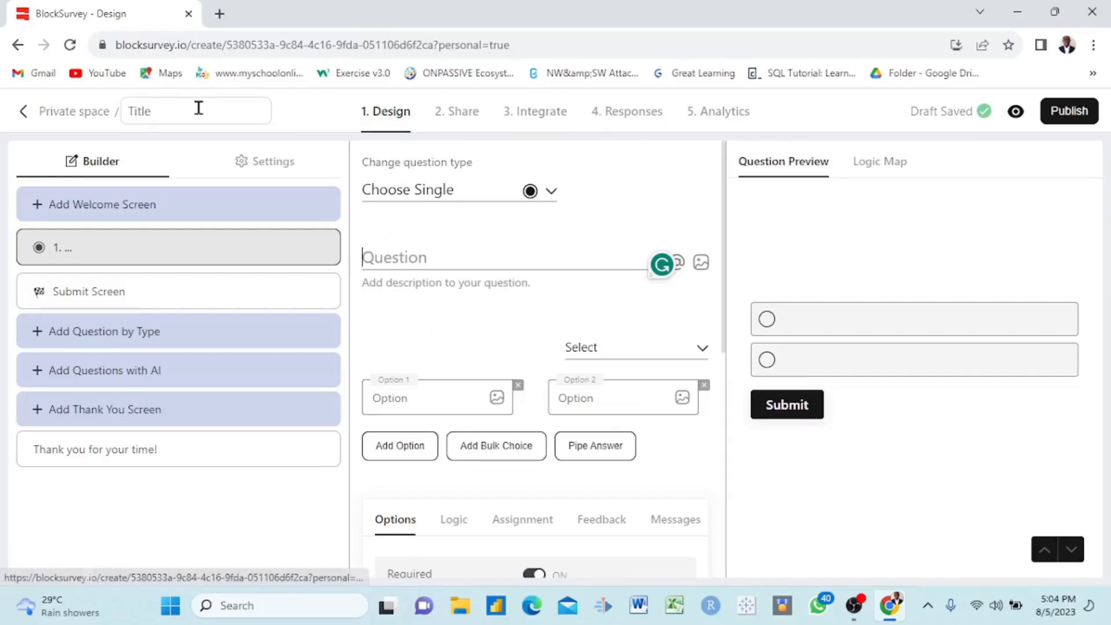
pyautogui.click(181, 110)
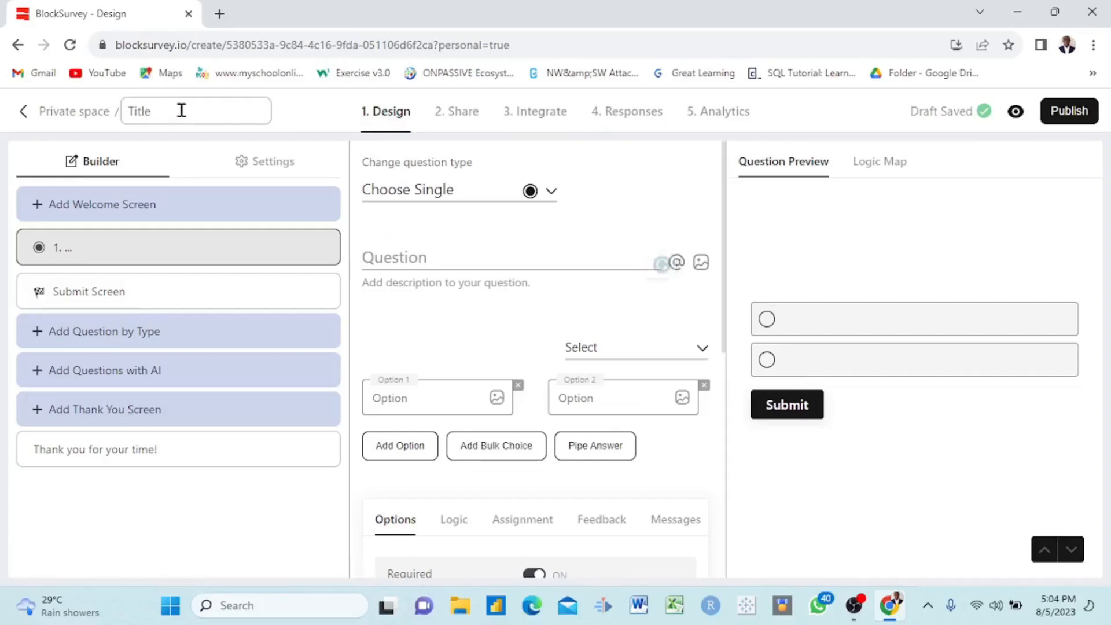
pyautogui.write('Onpassive')
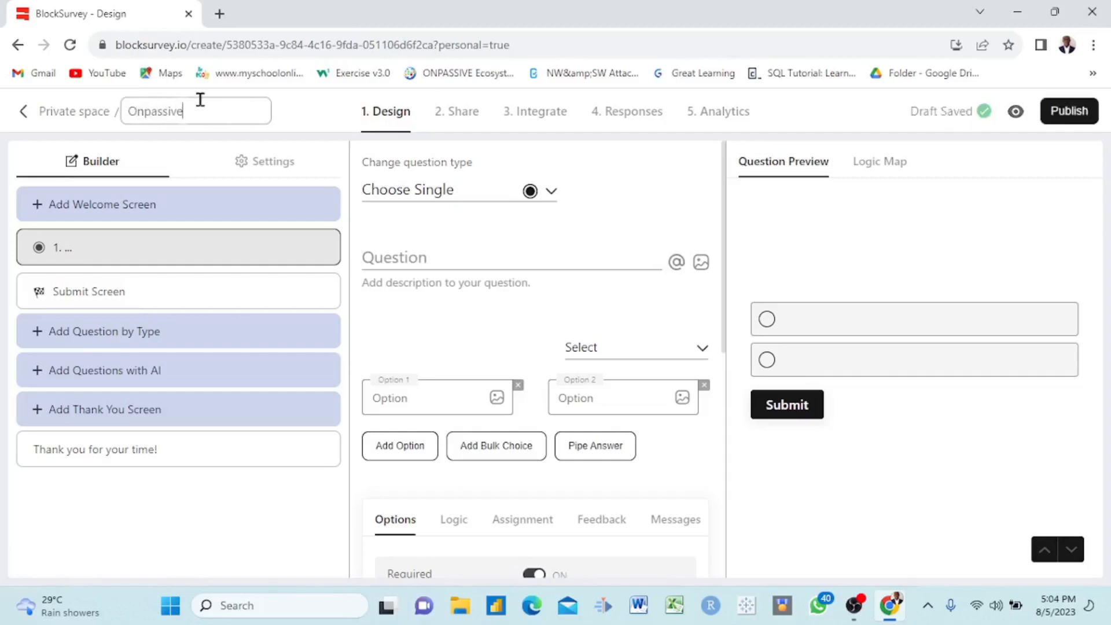
# Add a welcome screen with the heading "Welcome Onpassive Founders".
pyautogui.click(127, 205)
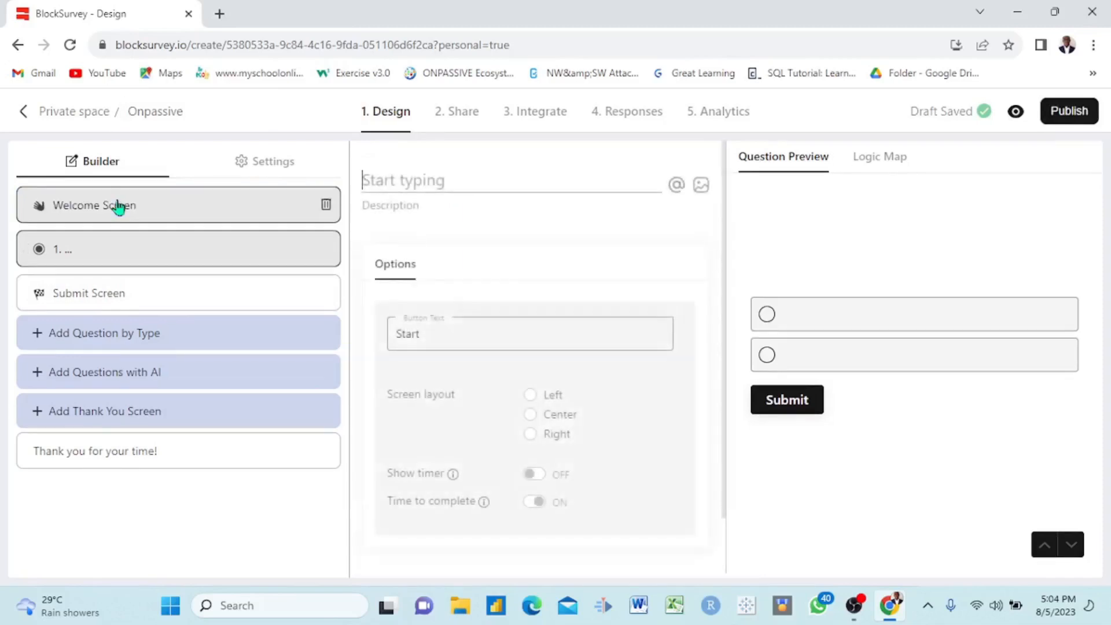
pyautogui.click(431, 176)
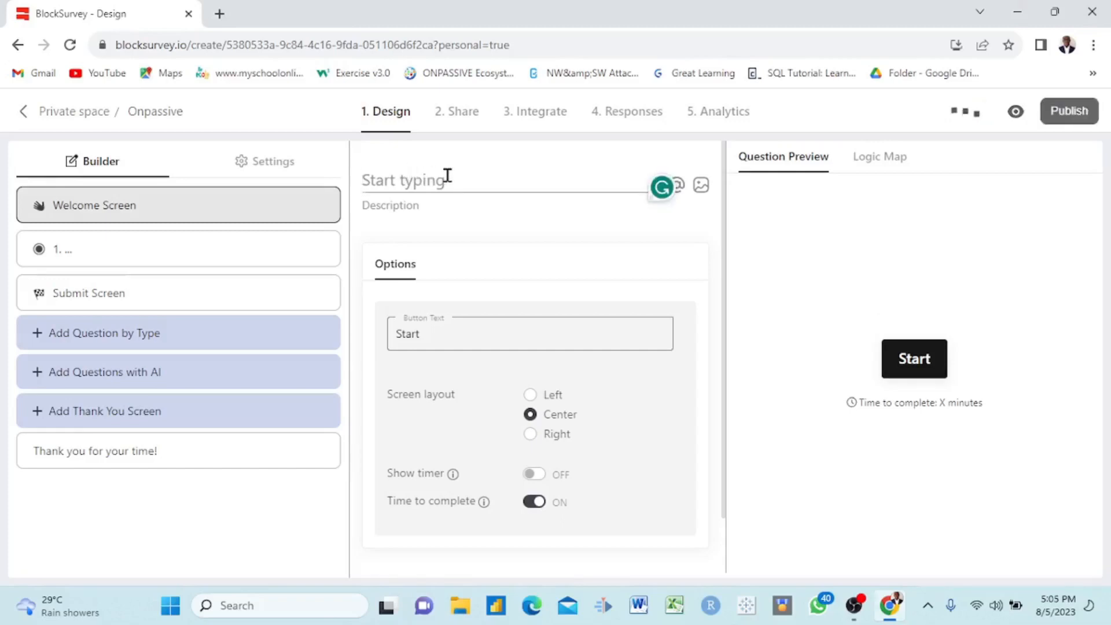
pyautogui.write('Welcom')
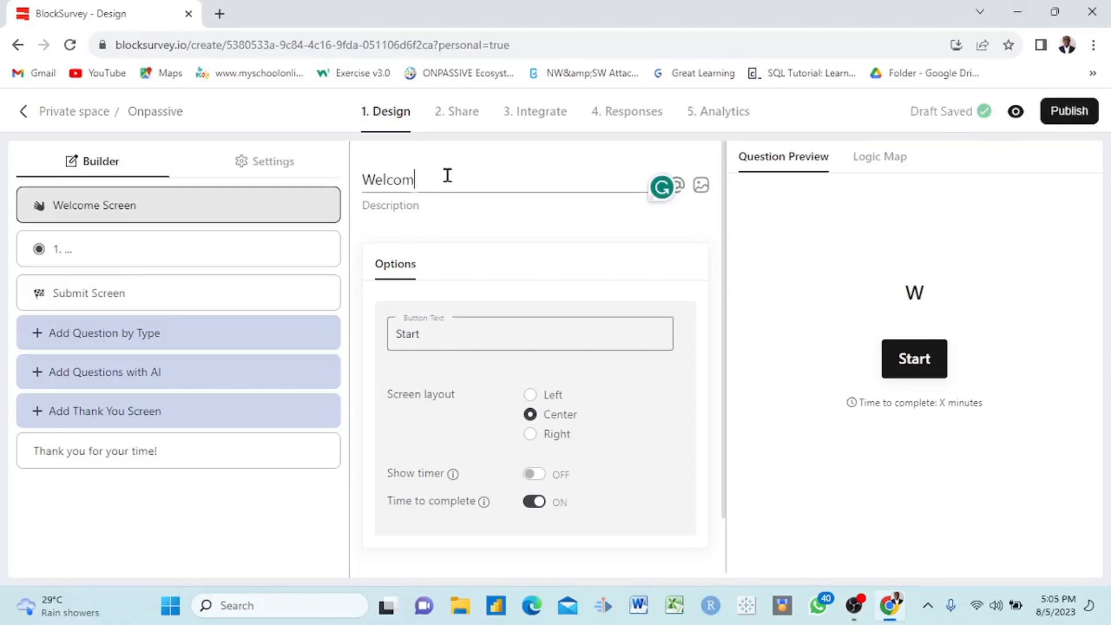
pyautogui.write('e Onpa')
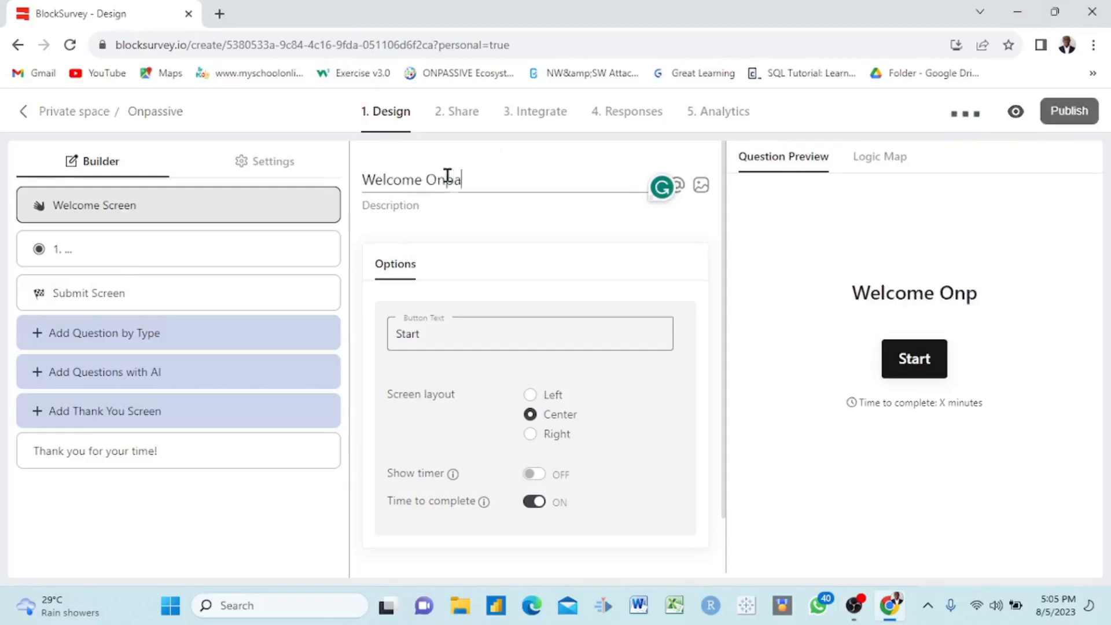
pyautogui.write('ssive F')
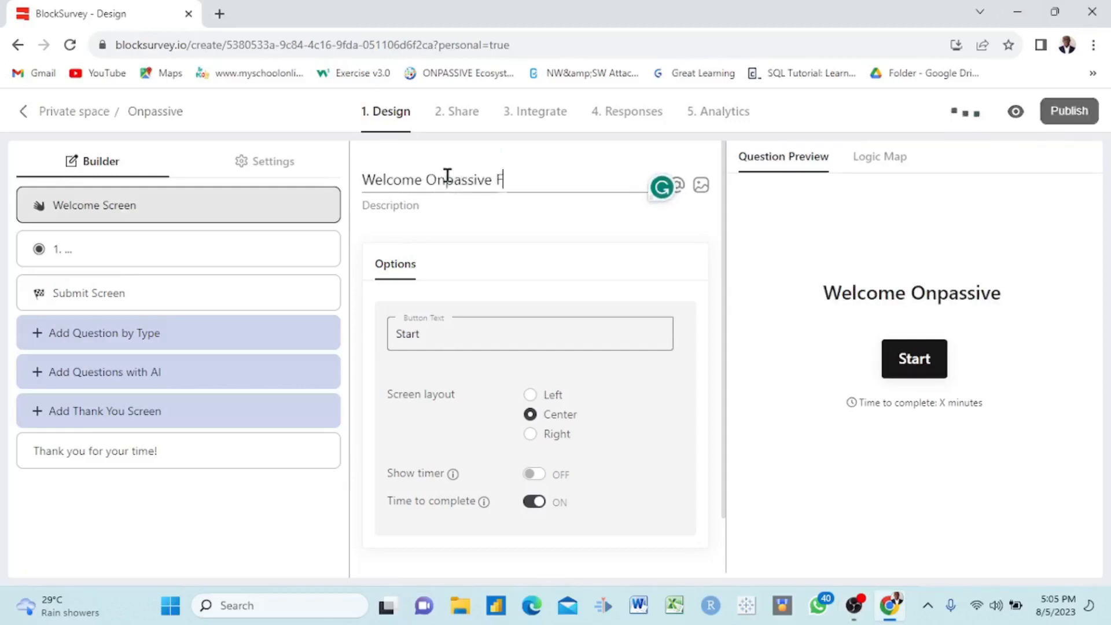
pyautogui.write('ounders')
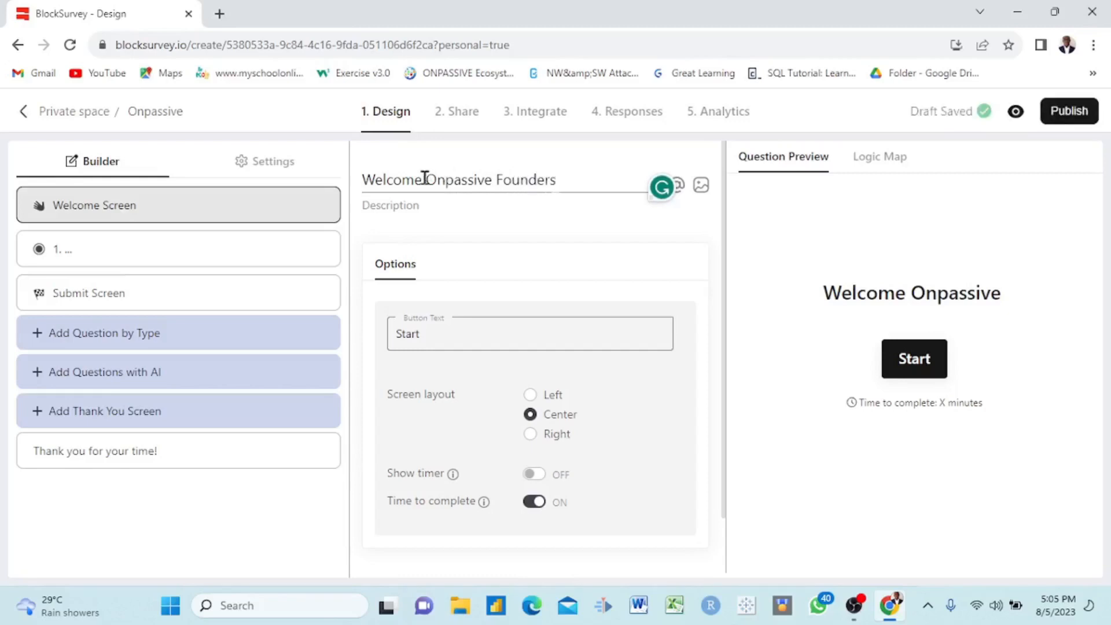
# Enter "Thank you for Answering this survey" as the welcome screen's description.
pyautogui.click(408, 206)
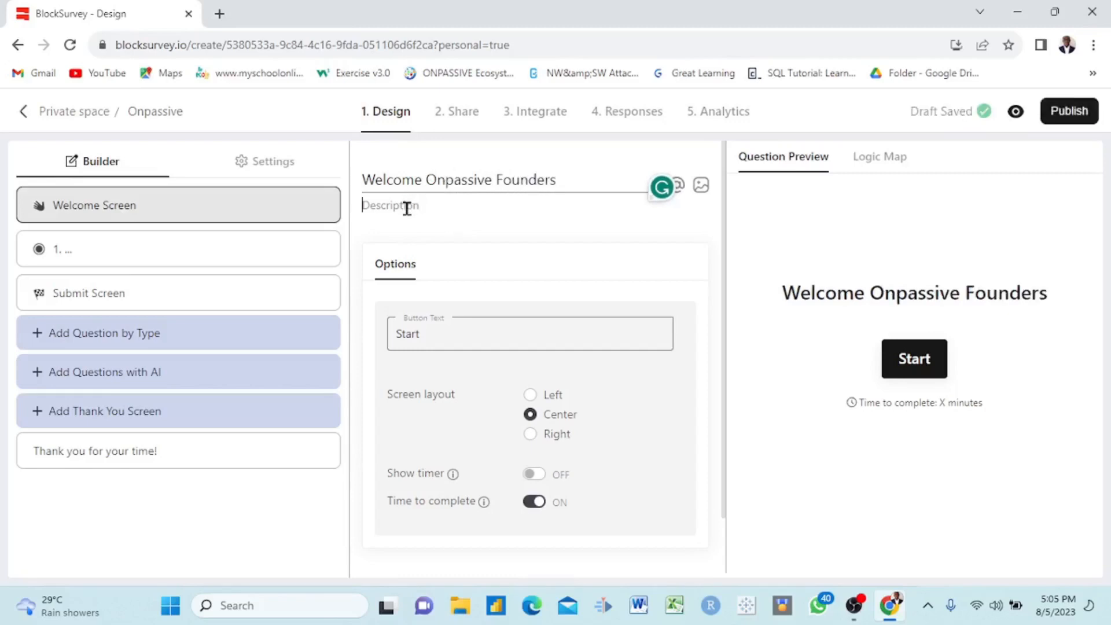
pyautogui.click(420, 207)
pyautogui.write('Thank you for')
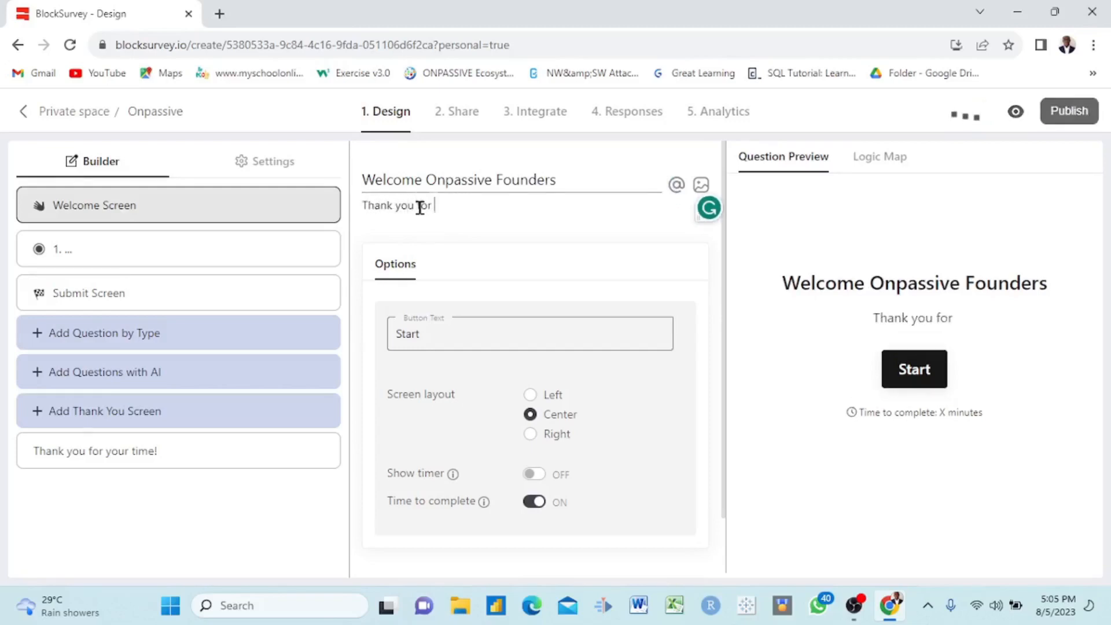
pyautogui.write(' Answer')
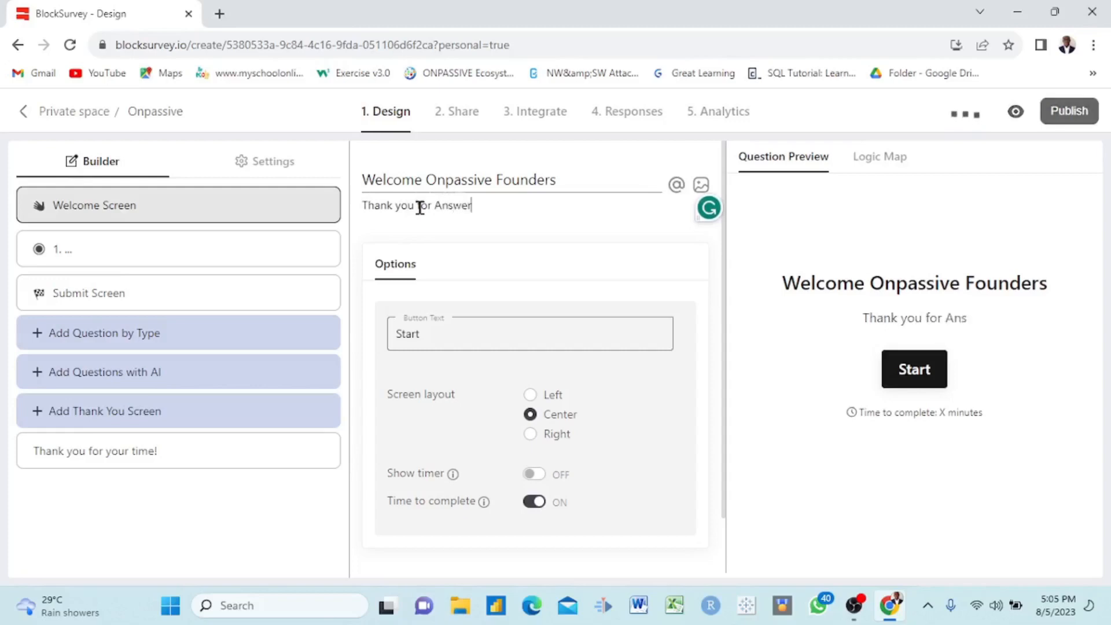
pyautogui.write('ing this s')
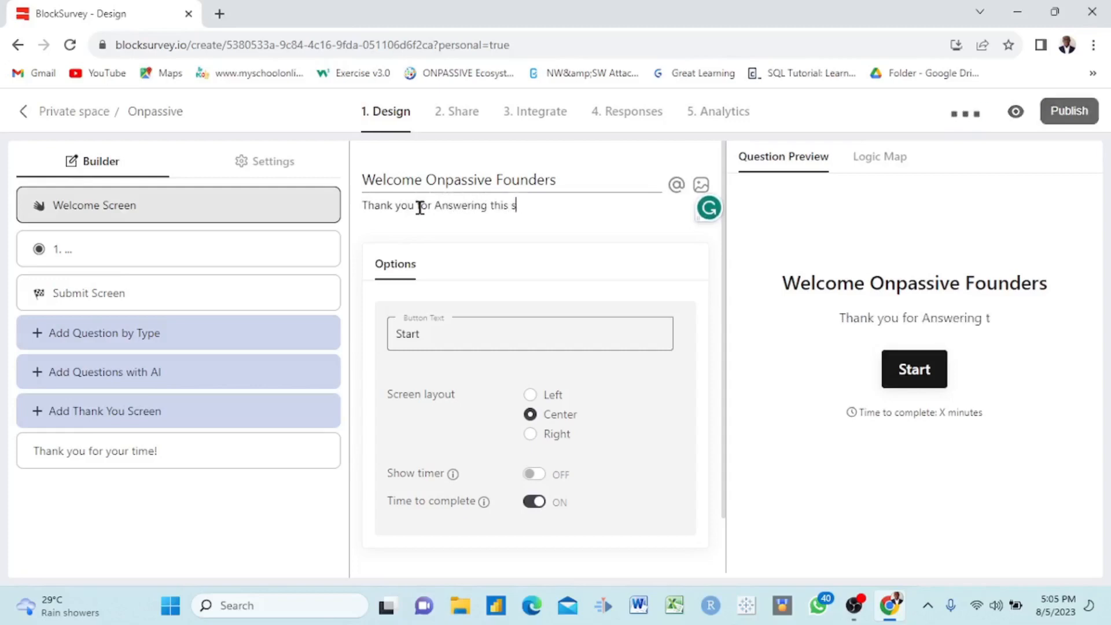
pyautogui.write('urvey')
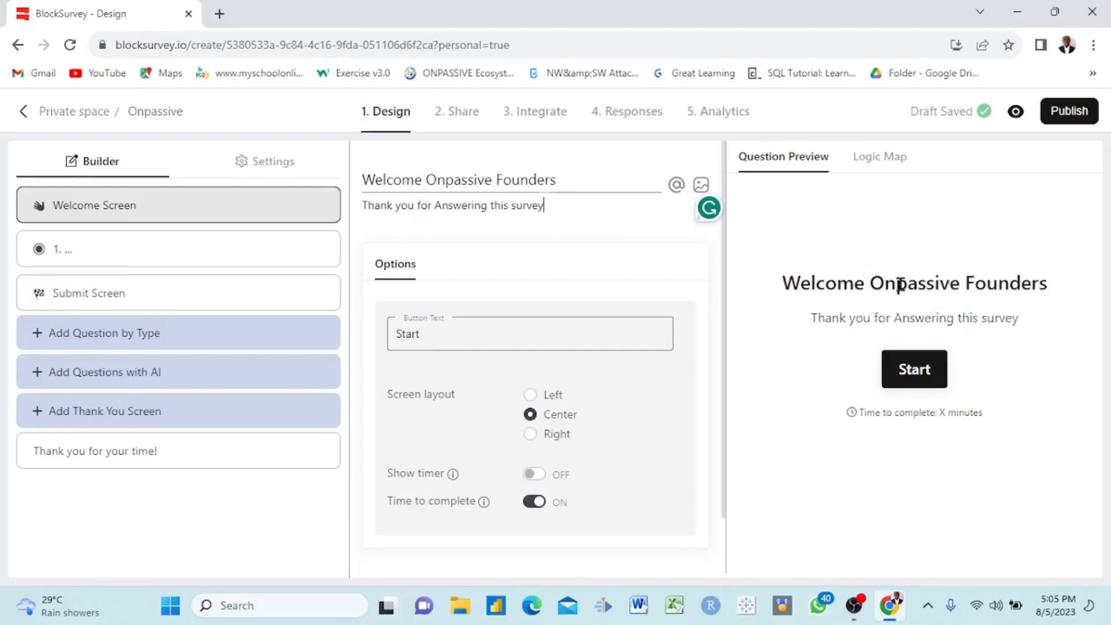
# Enter "Name?" as the text of the survey's first question.
pyautogui.moveTo(85, 248)
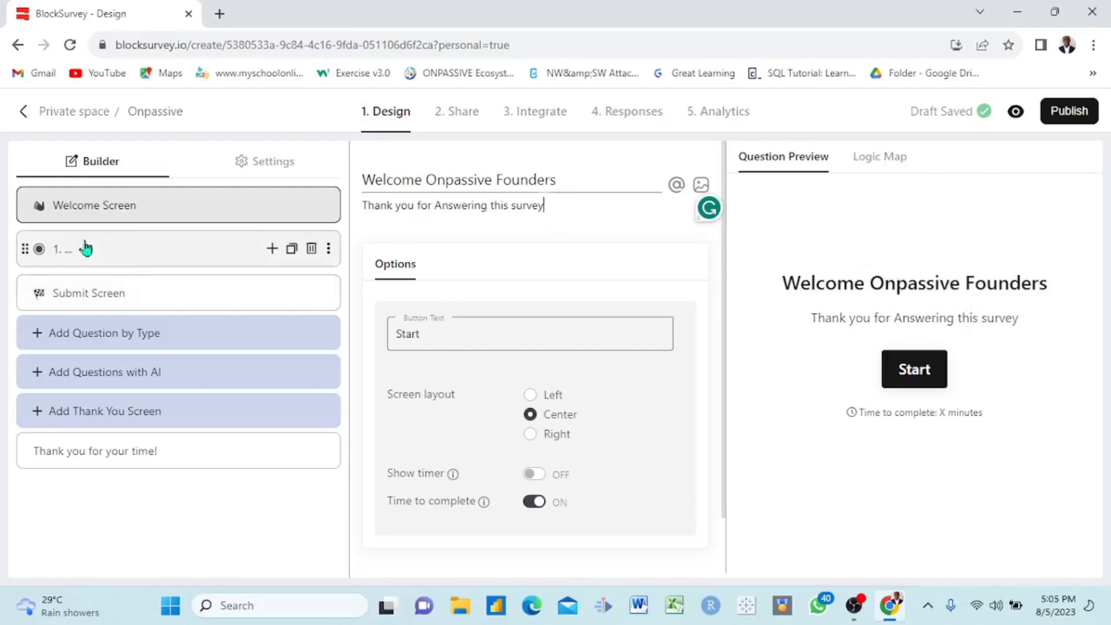
pyautogui.click(122, 251)
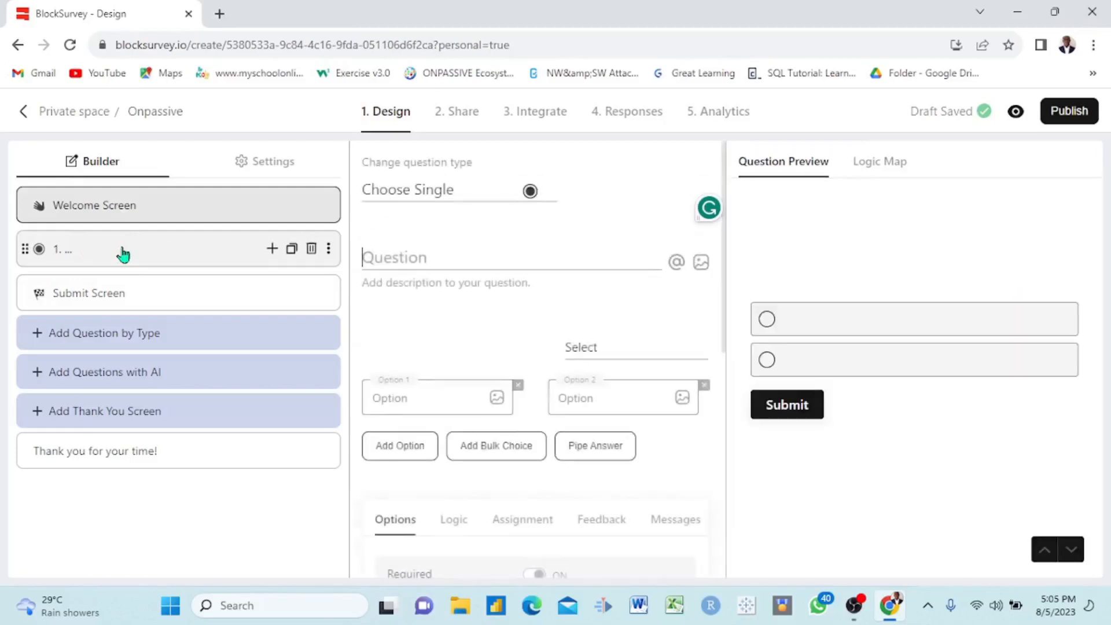
pyautogui.click(430, 255)
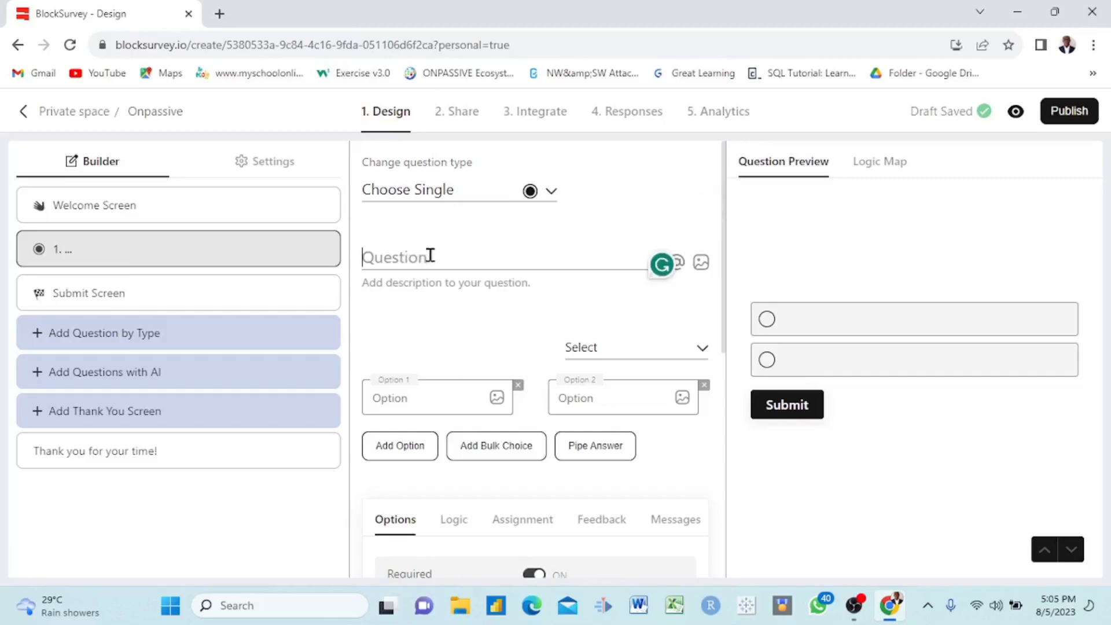
pyautogui.write('Name?')
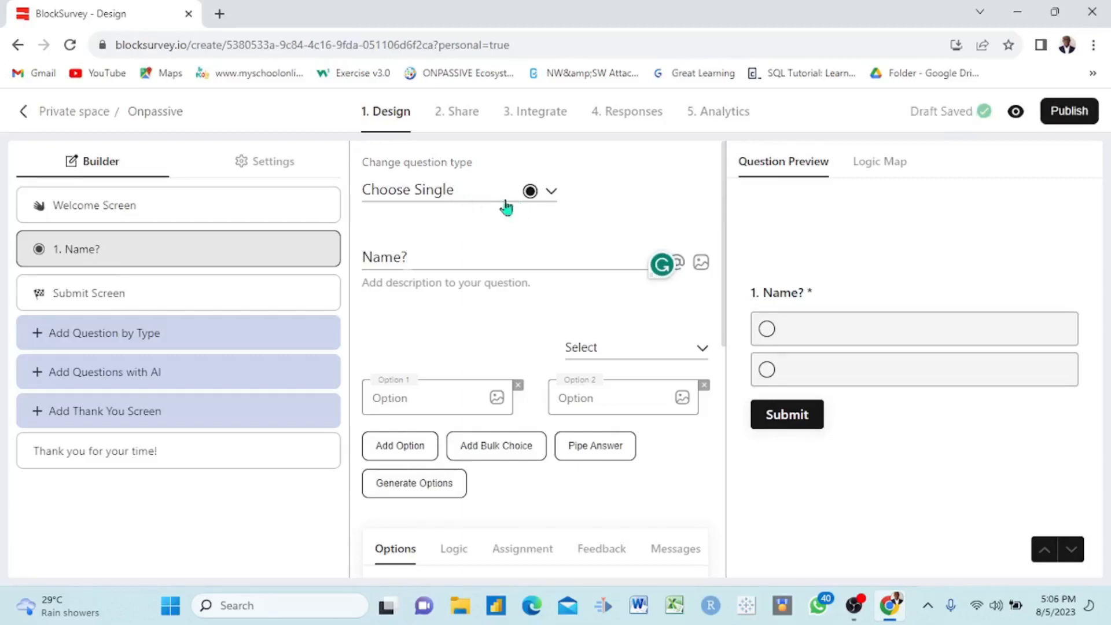
# Look through the available question types and change the "Name?" question to Short Text.
pyautogui.click(549, 197)
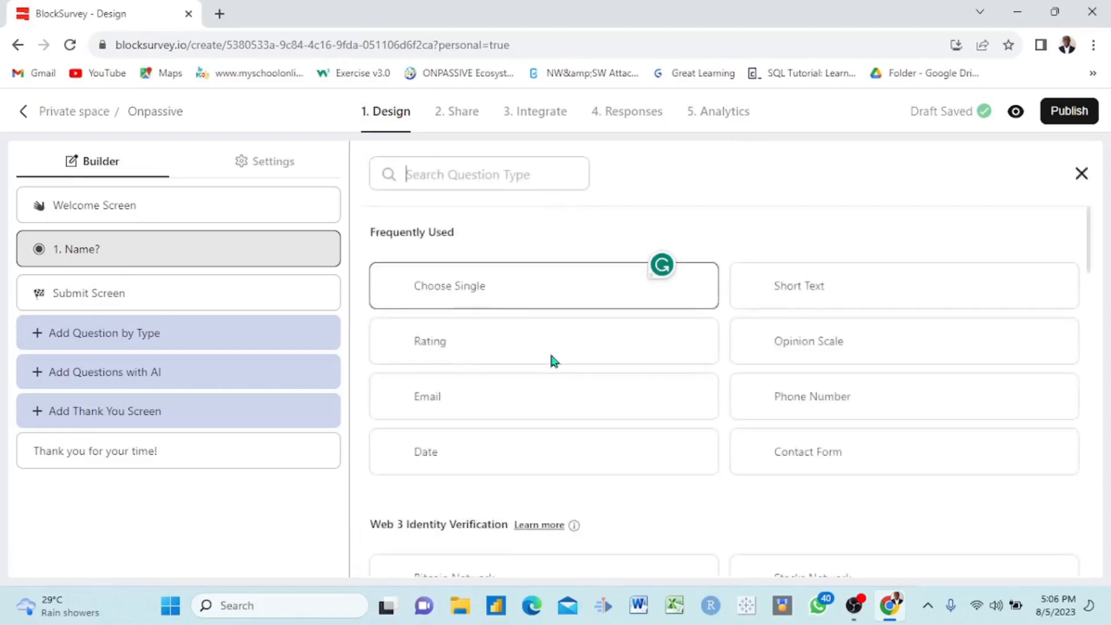
pyautogui.scroll(-1, 571, 406)
pyautogui.scroll(1, 571, 406)
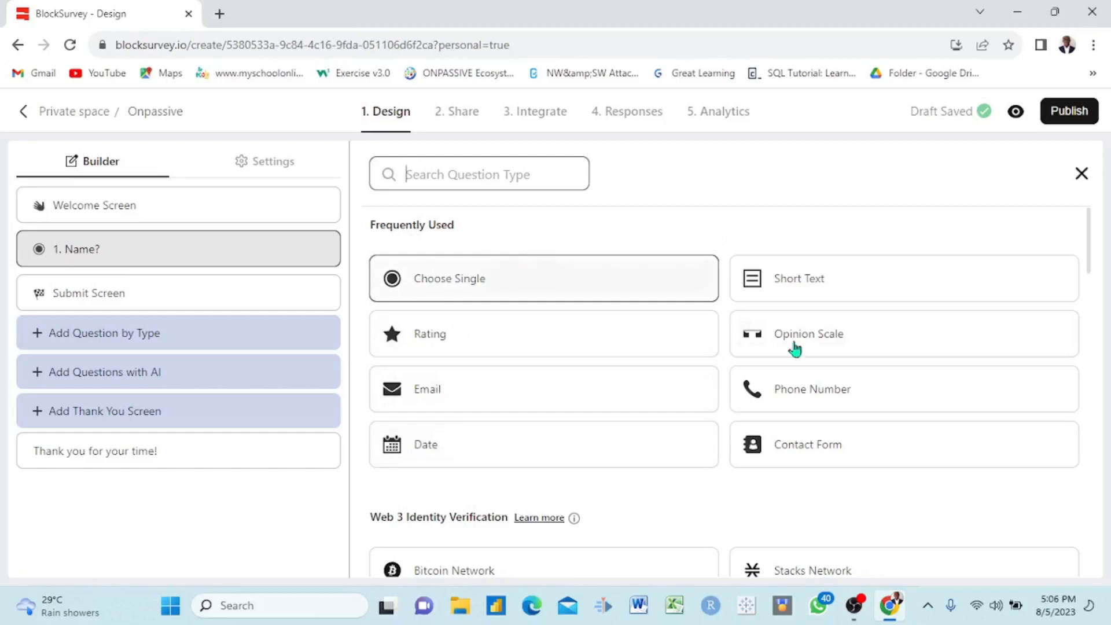
pyautogui.scroll(-5, 606, 398)
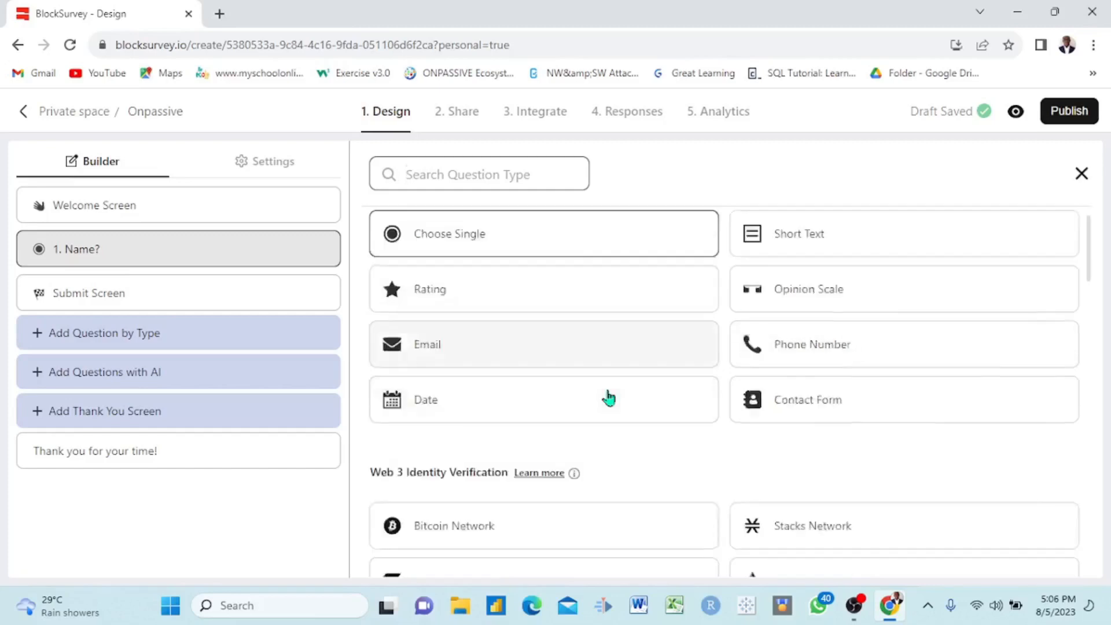
pyautogui.scroll(-7, 608, 397)
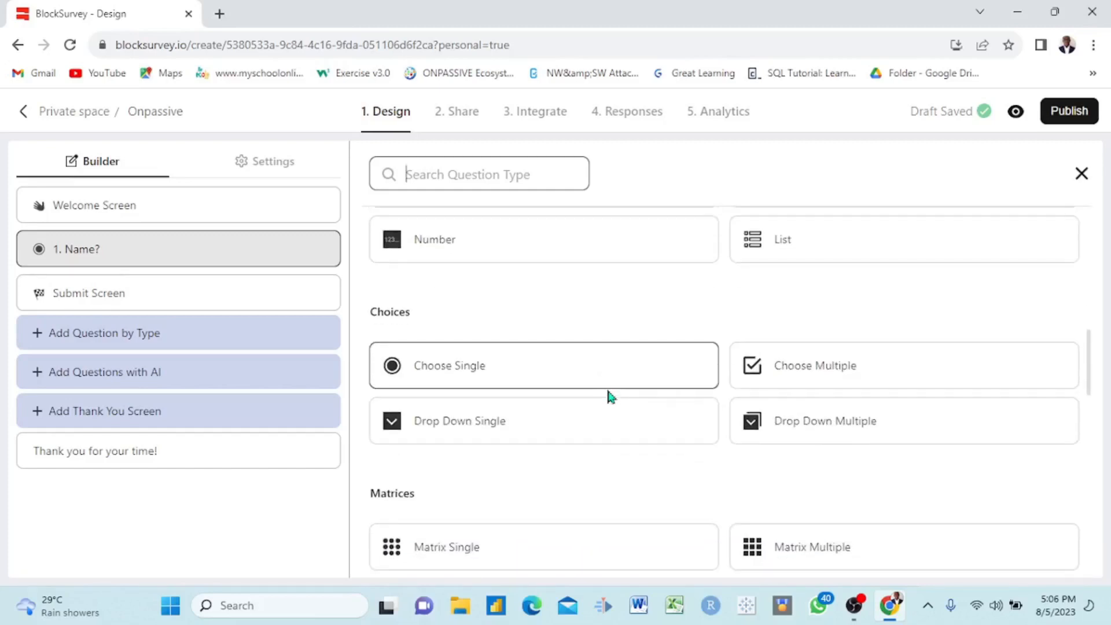
pyautogui.scroll(2, 608, 397)
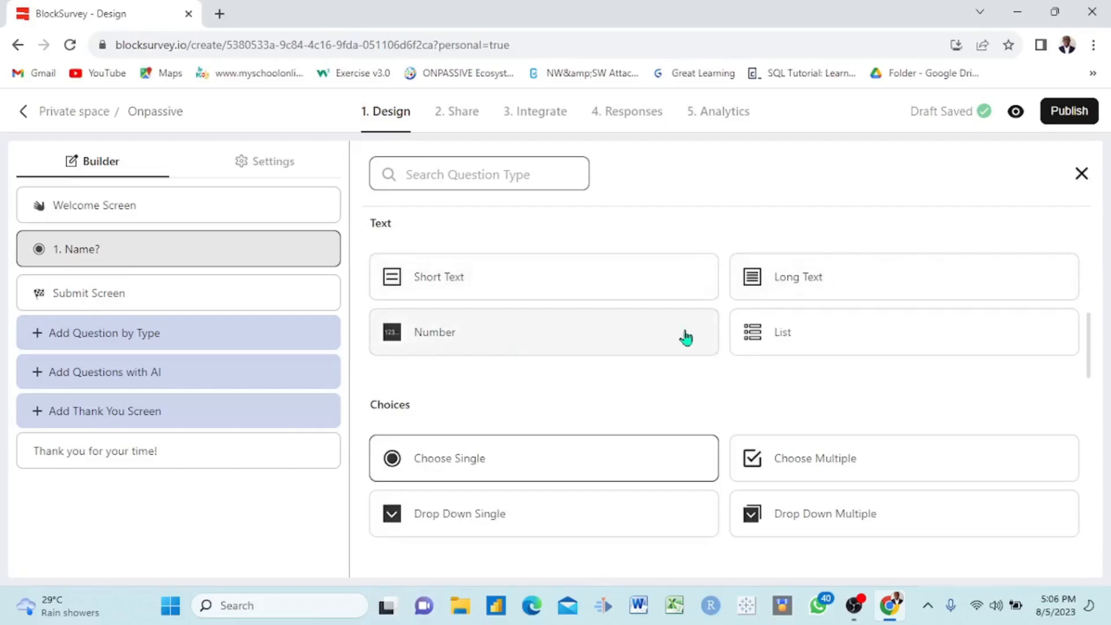
pyautogui.scroll(-7, 576, 390)
pyautogui.scroll(-2, 578, 391)
pyautogui.scroll(15, 578, 391)
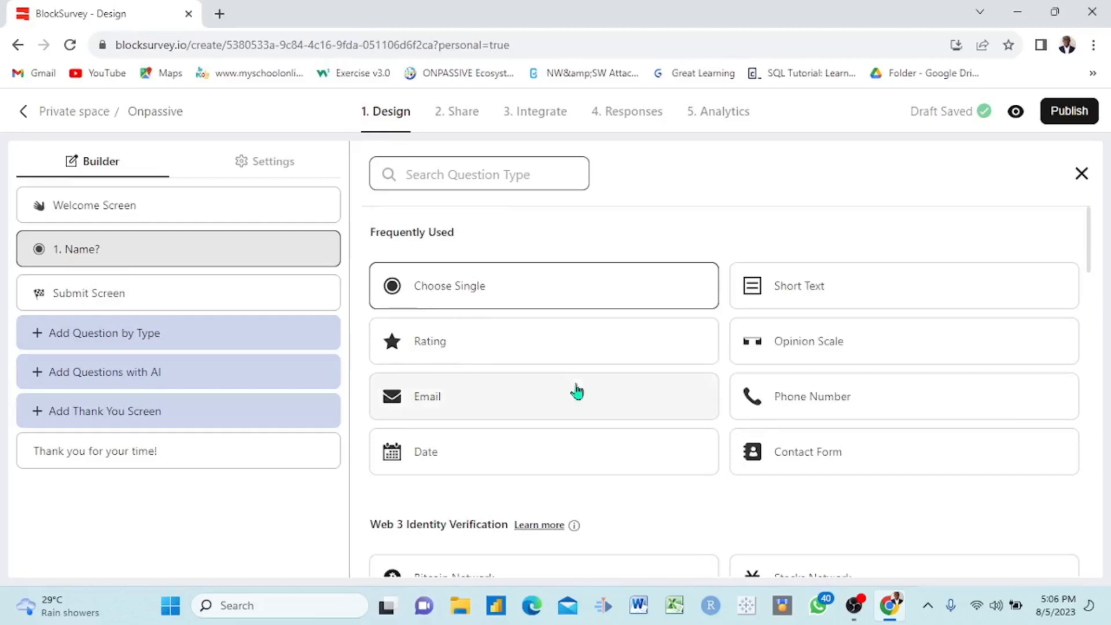
pyautogui.click(804, 291)
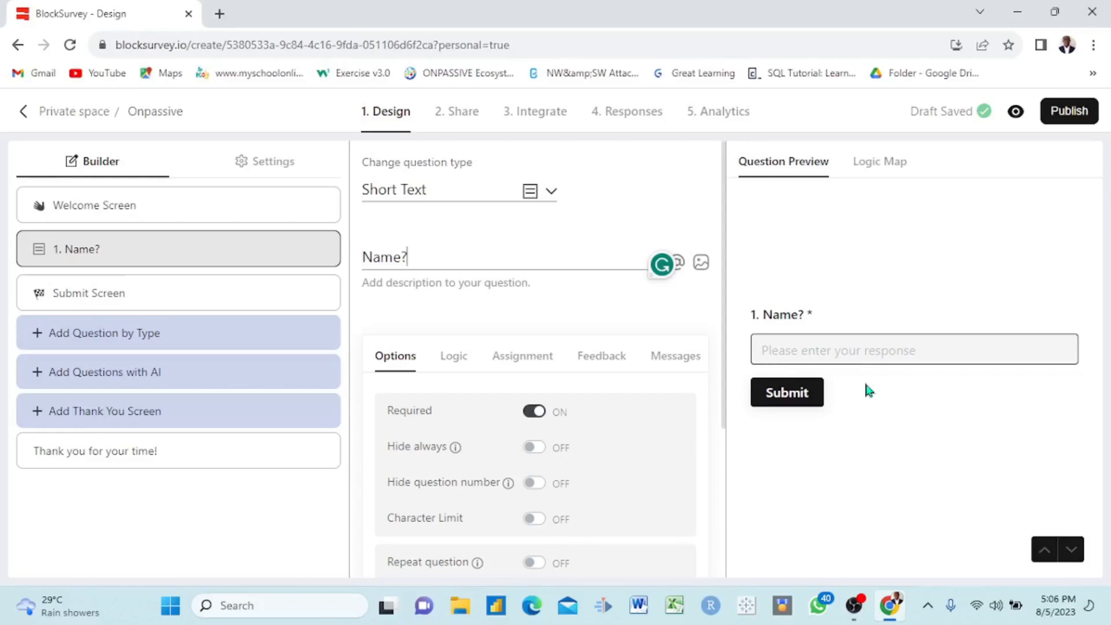
# Add a second question after "Name?" with the text "Contact?".
pyautogui.moveTo(273, 253)
pyautogui.click(272, 250)
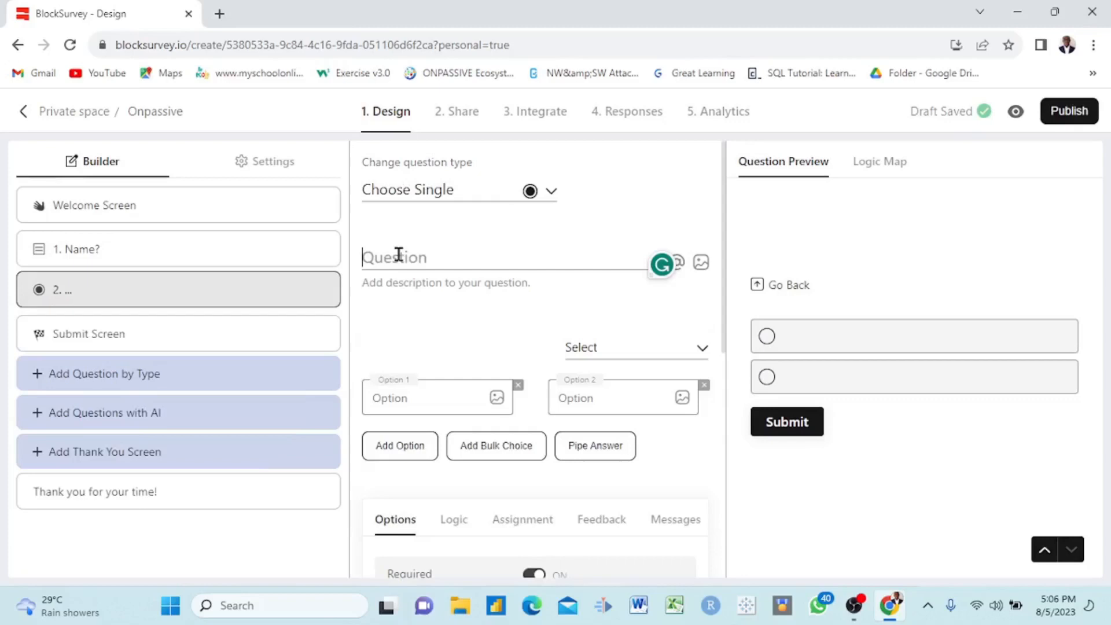
pyautogui.write('Contact')
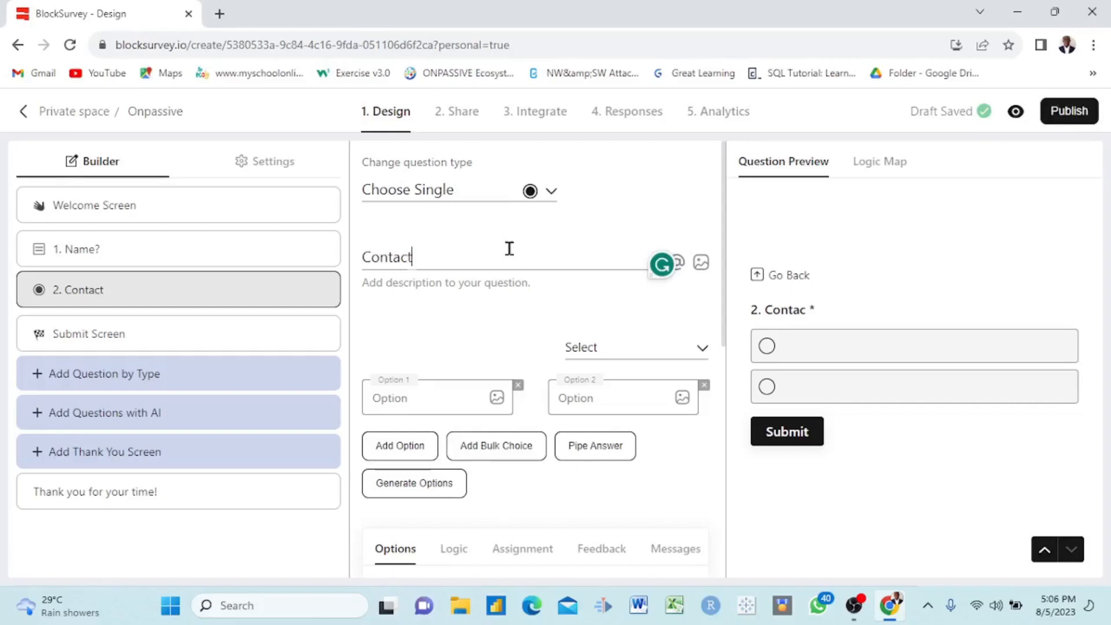
pyautogui.write('?')
# Look through the question types and change the "Contact?" question to Contact Form.
pyautogui.click(550, 191)
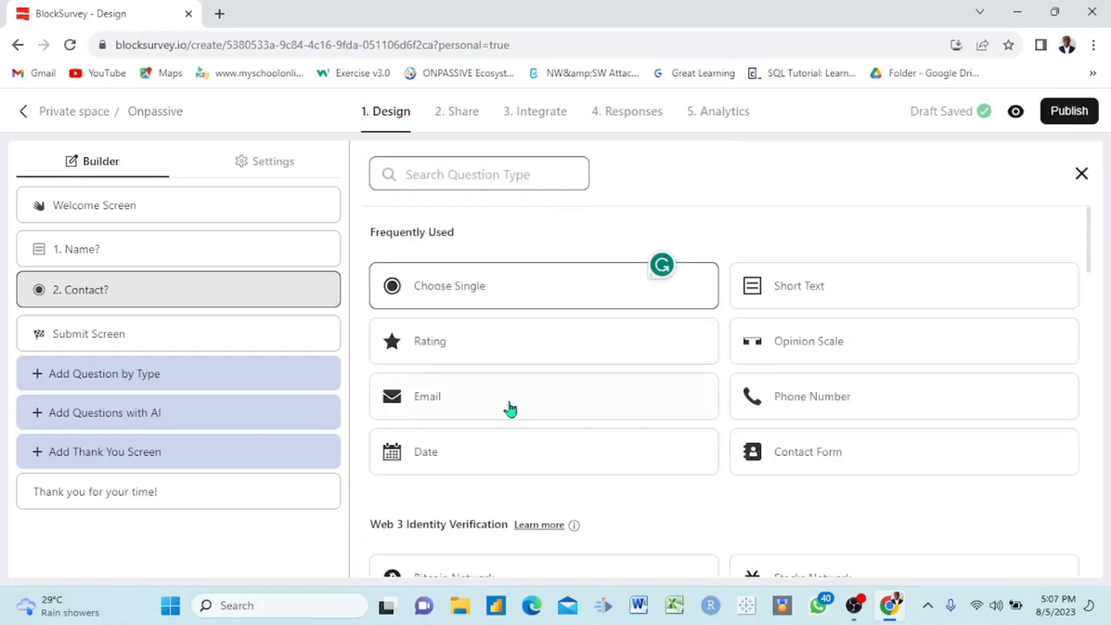
pyautogui.scroll(-1, 829, 420)
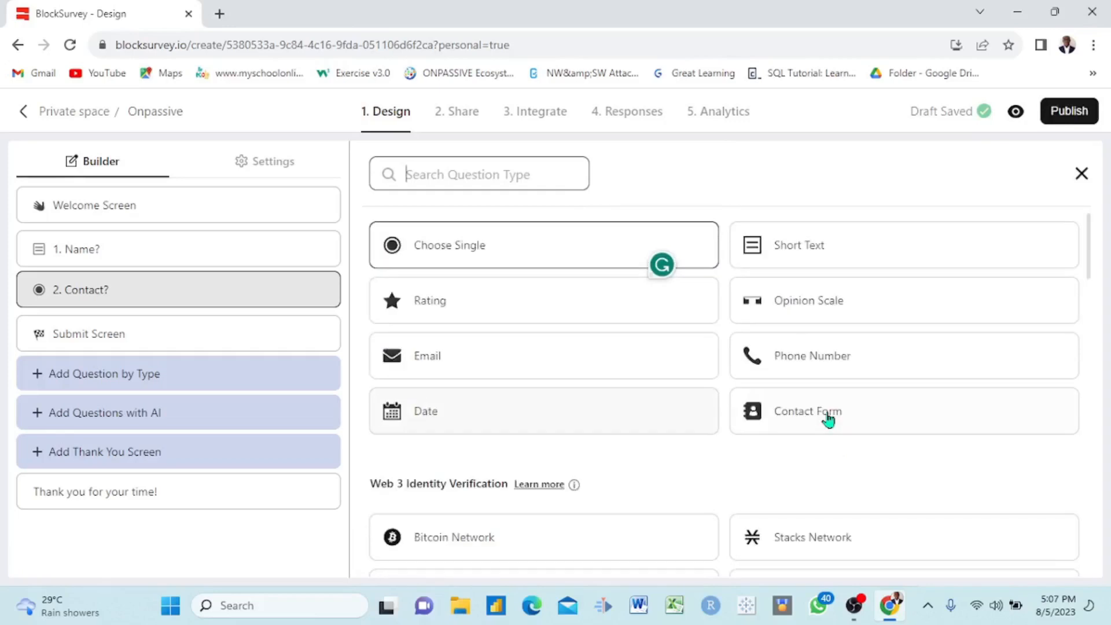
pyautogui.scroll(-10, 829, 419)
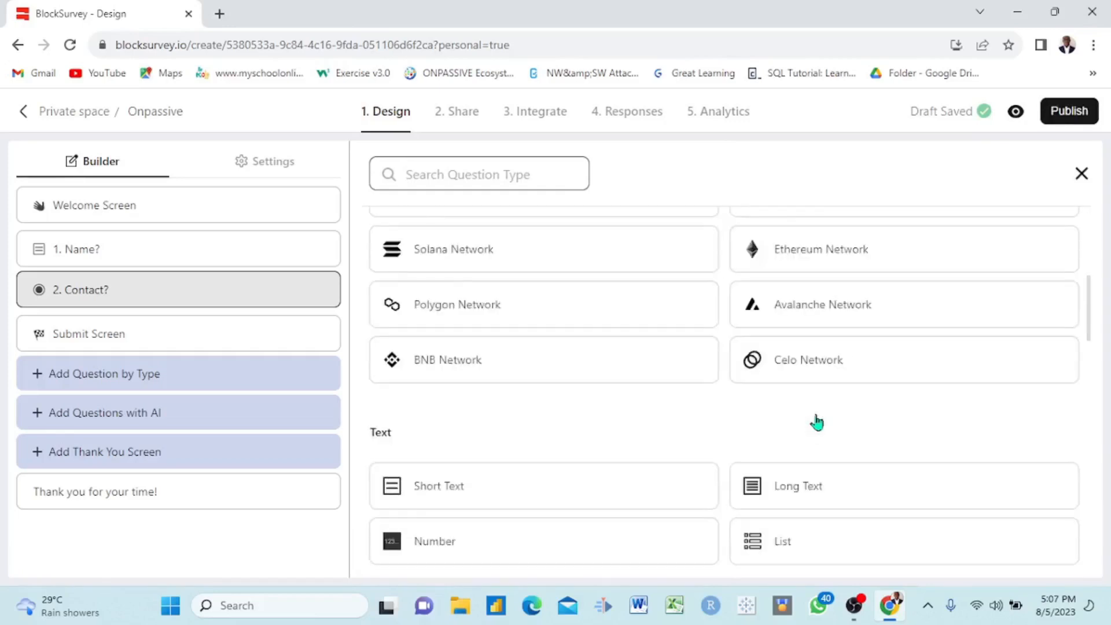
pyautogui.scroll(-2, 816, 423)
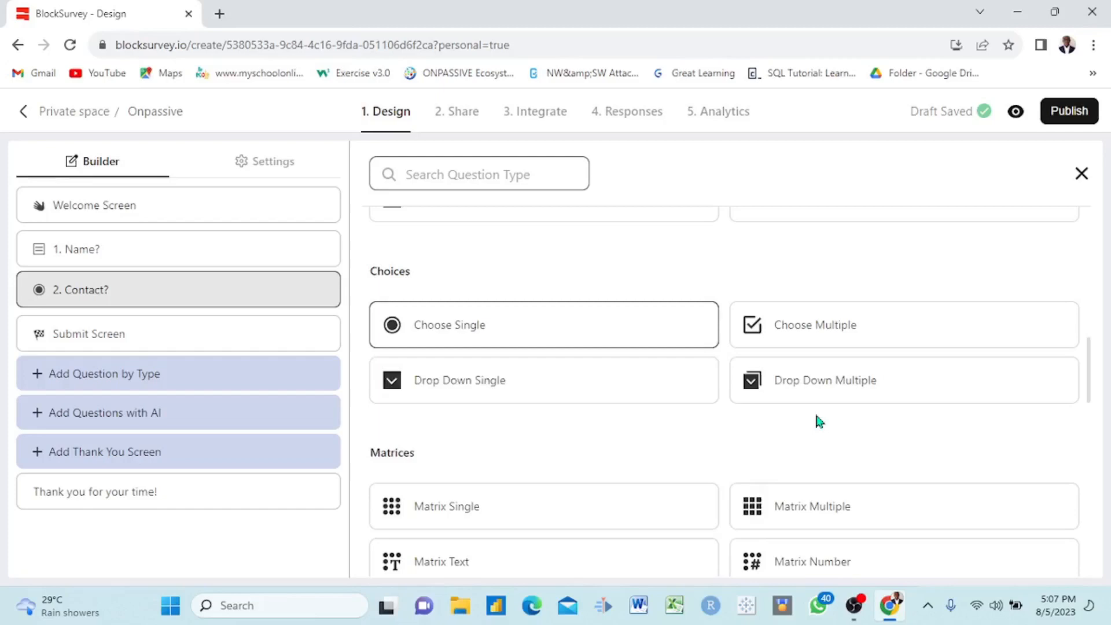
pyautogui.scroll(15, 815, 415)
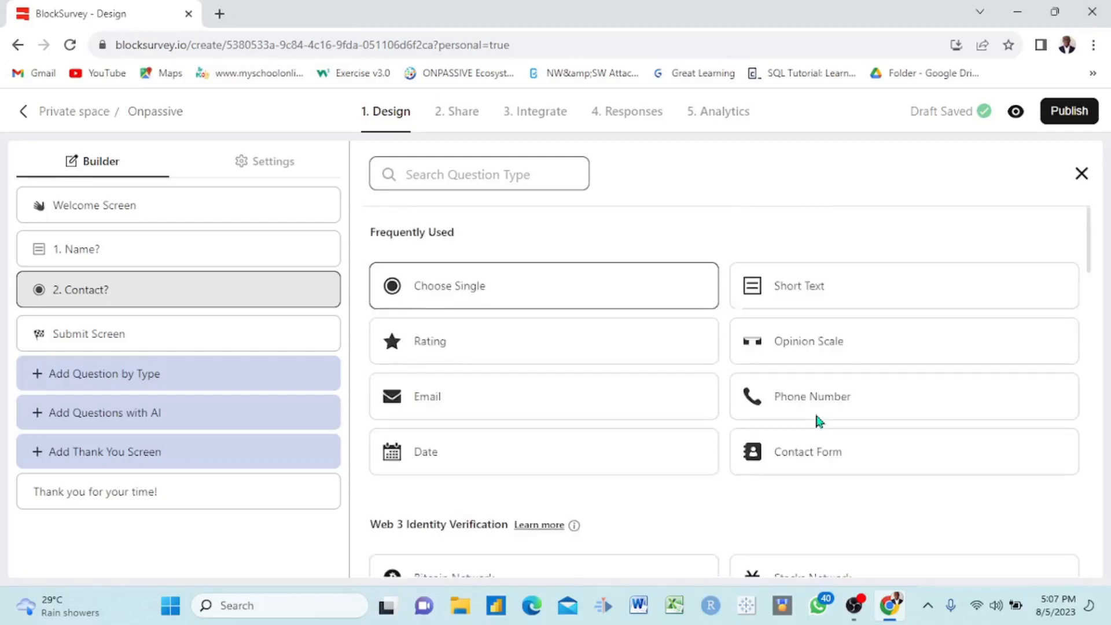
pyautogui.click(805, 455)
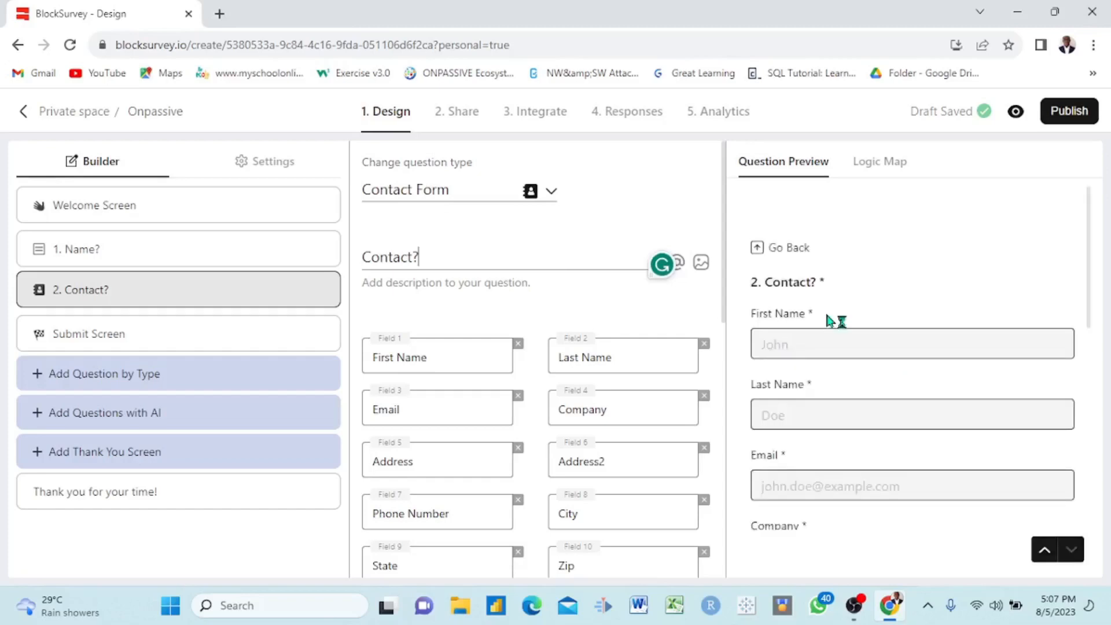
# Change the "Contact?" question's type to Phone Number and look over its options.
pyautogui.click(551, 194)
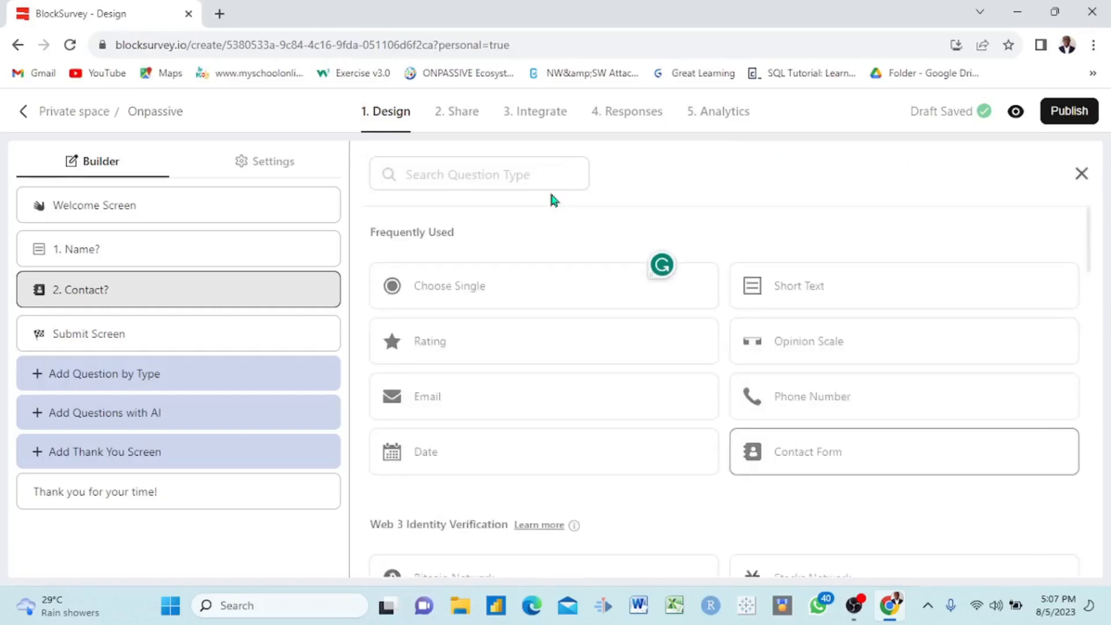
pyautogui.scroll(-10, 579, 425)
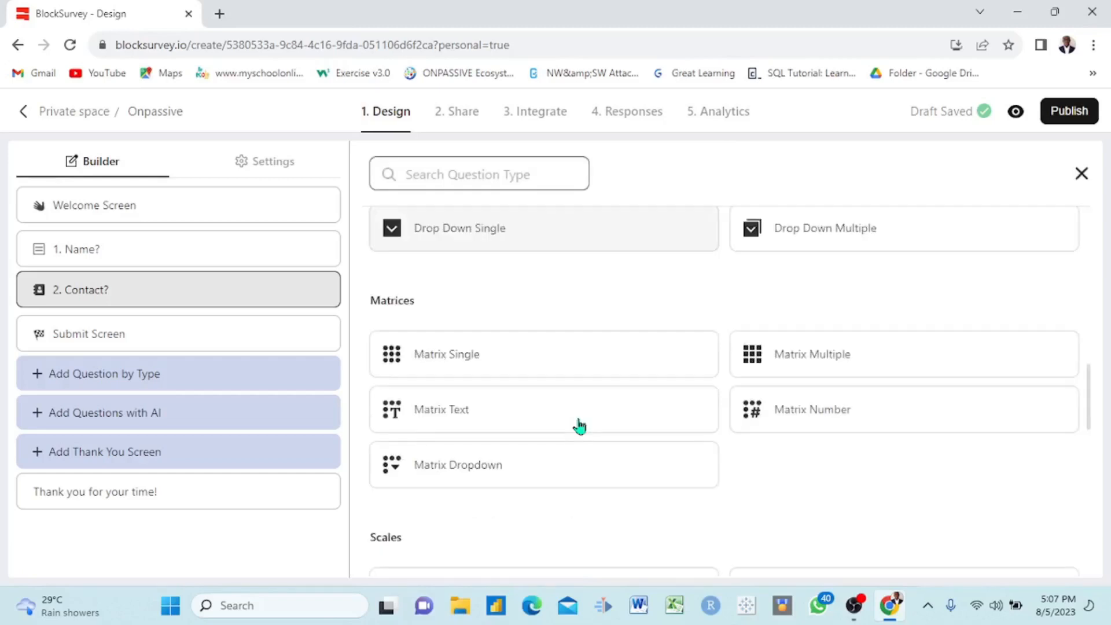
pyautogui.scroll(-5, 579, 425)
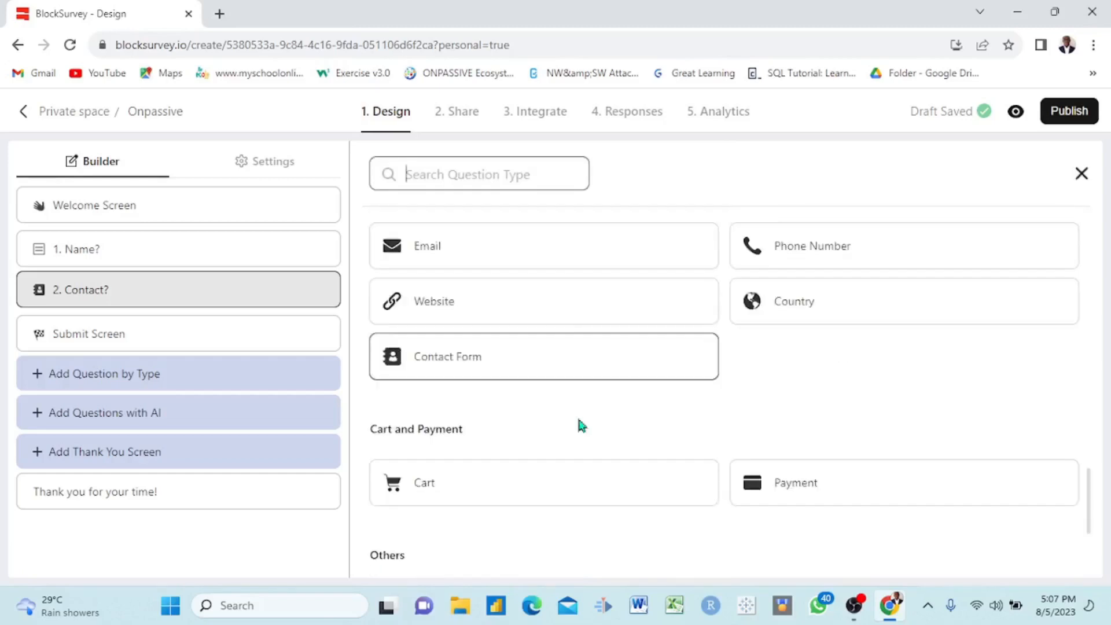
pyautogui.click(805, 255)
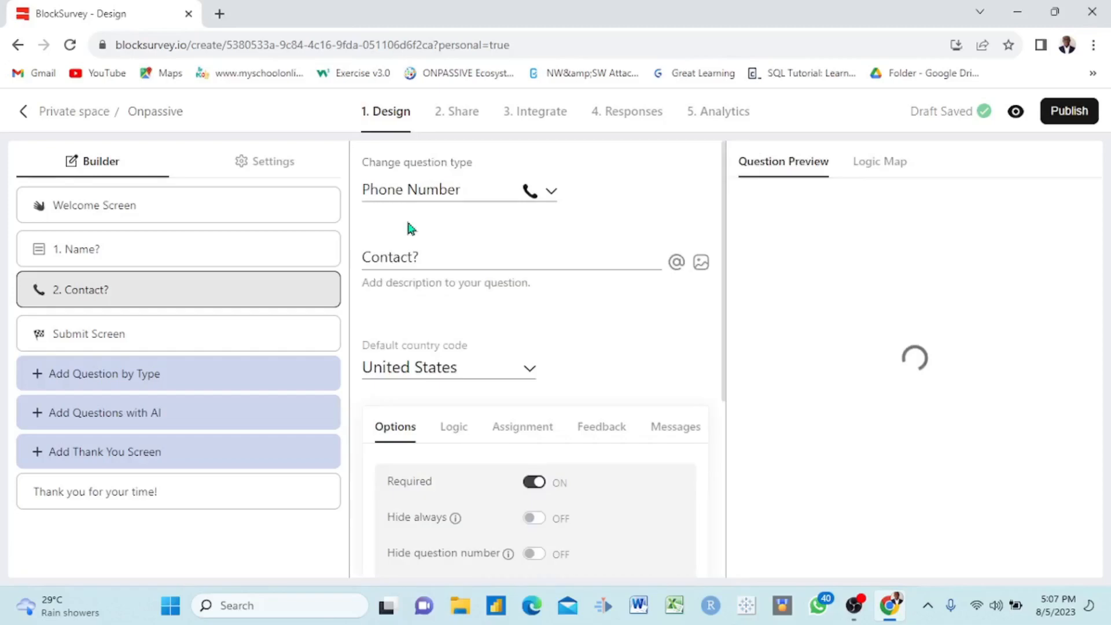
pyautogui.scroll(-2, 536, 276)
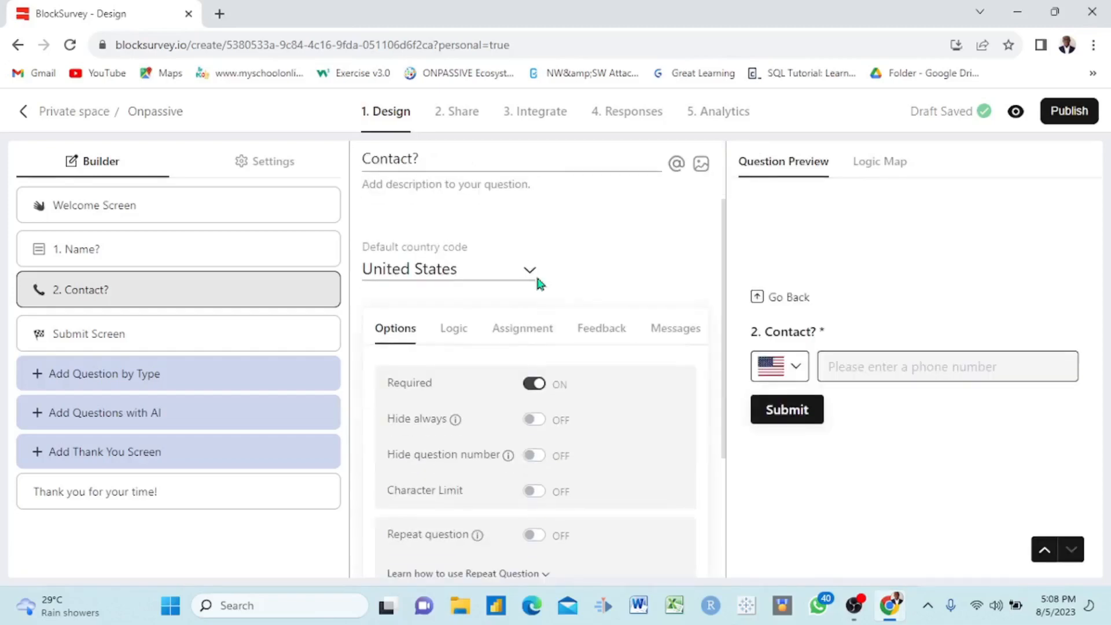
pyautogui.scroll(2, 538, 283)
# Clone the "Contact?" question and select the copy for editing.
pyautogui.moveTo(196, 295)
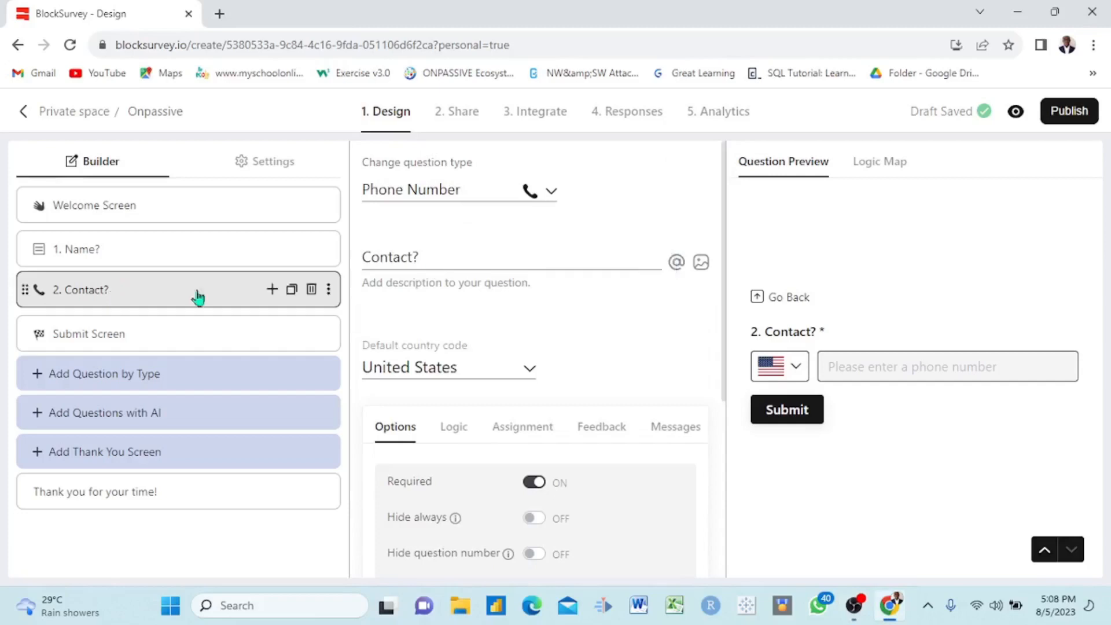
pyautogui.click(292, 301)
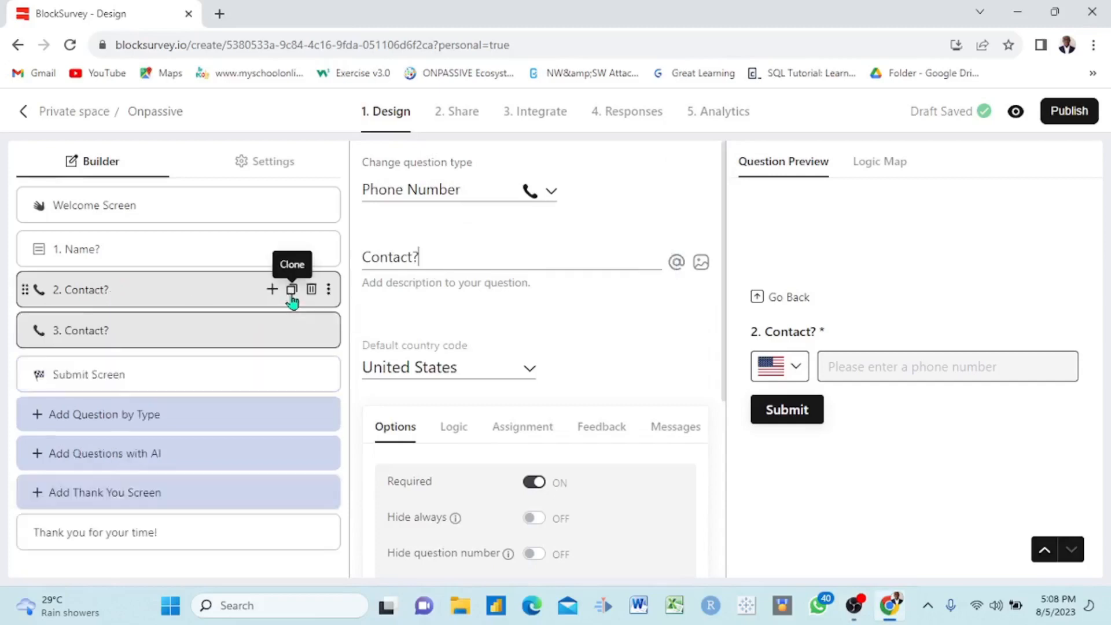
pyautogui.click(67, 324)
# Replace the cloned question's text with "Email?" and set its question type to Email.
pyautogui.click(422, 254)
pyautogui.press('BackSpace')
pyautogui.press('BackSpace')
pyautogui.press('BackSpace')
pyautogui.press('BackSpace')
pyautogui.press('BackSpace')
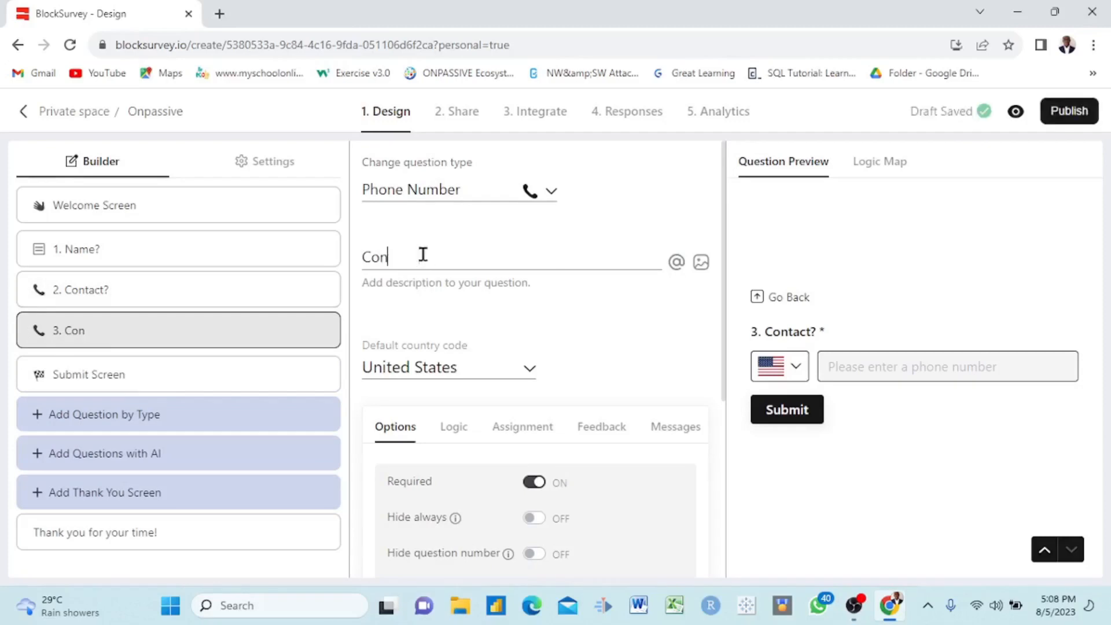
pyautogui.press('BackSpace')
pyautogui.press('BackSpace')
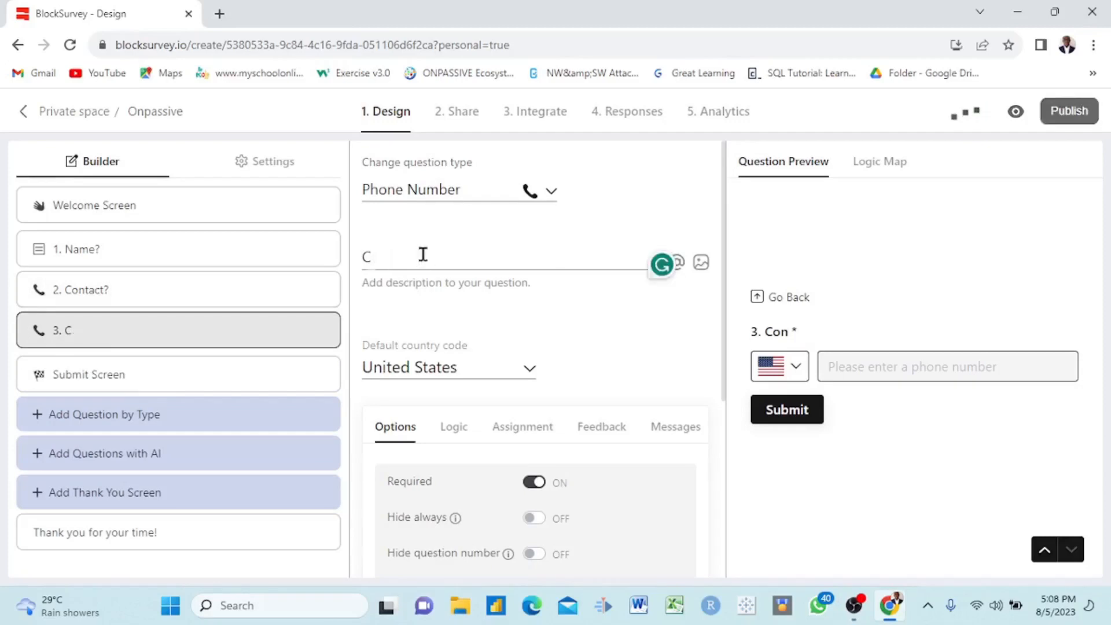
pyautogui.press('BackSpace')
pyautogui.write('Emai')
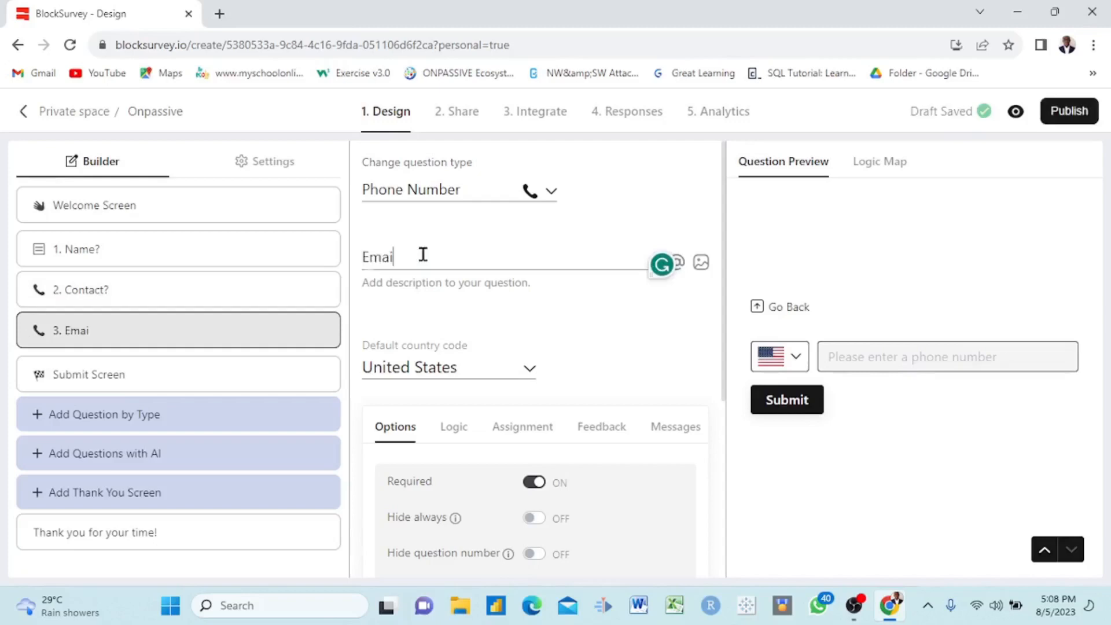
pyautogui.write('l')
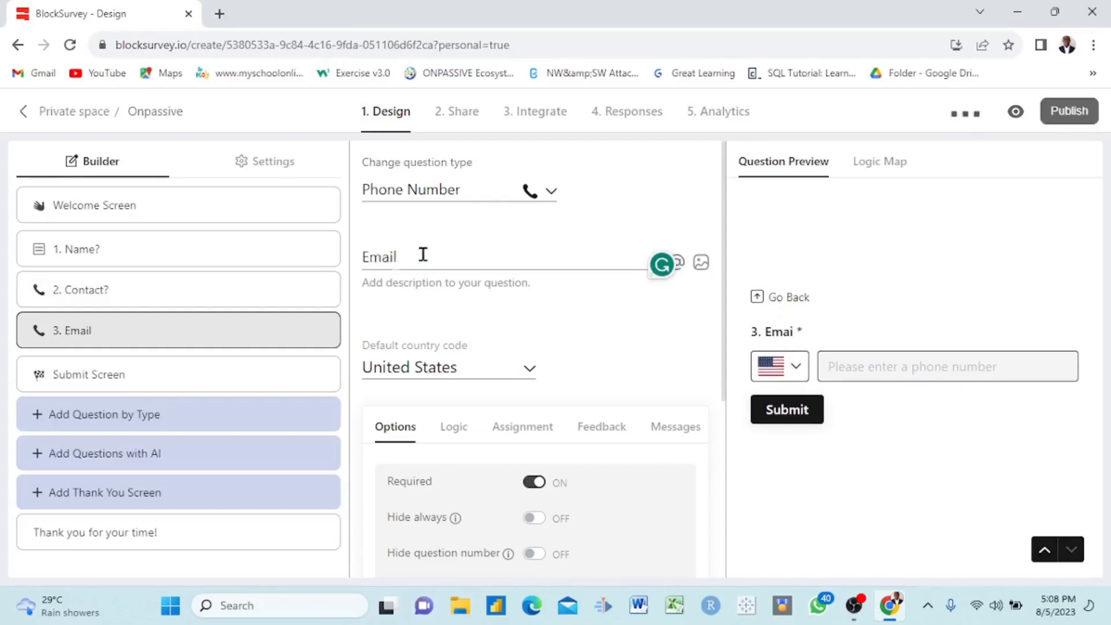
pyautogui.write('?')
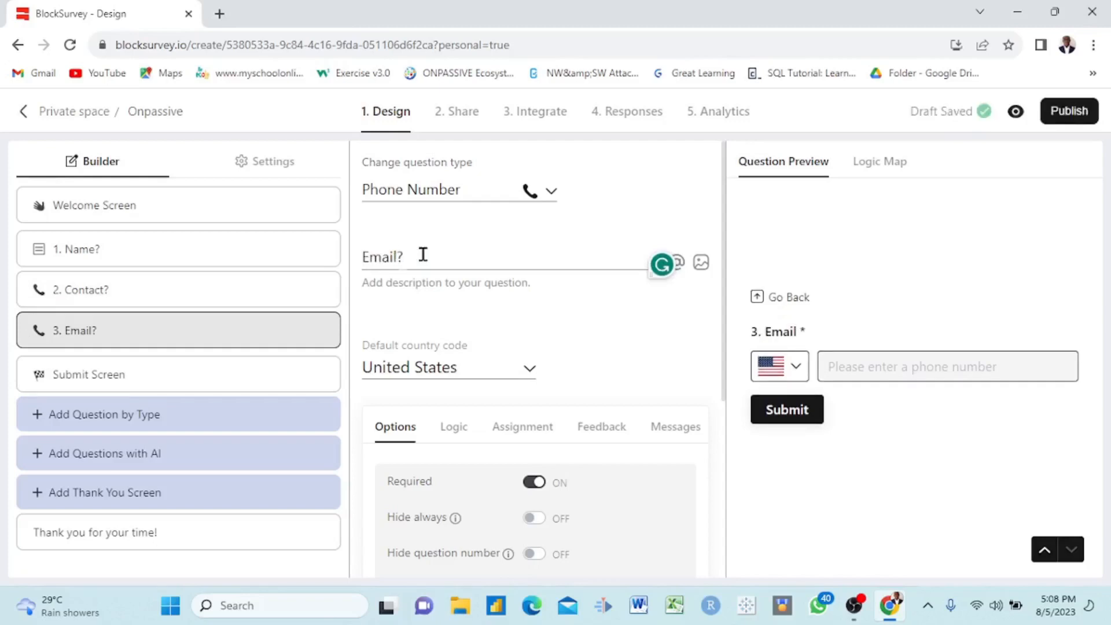
pyautogui.click(550, 194)
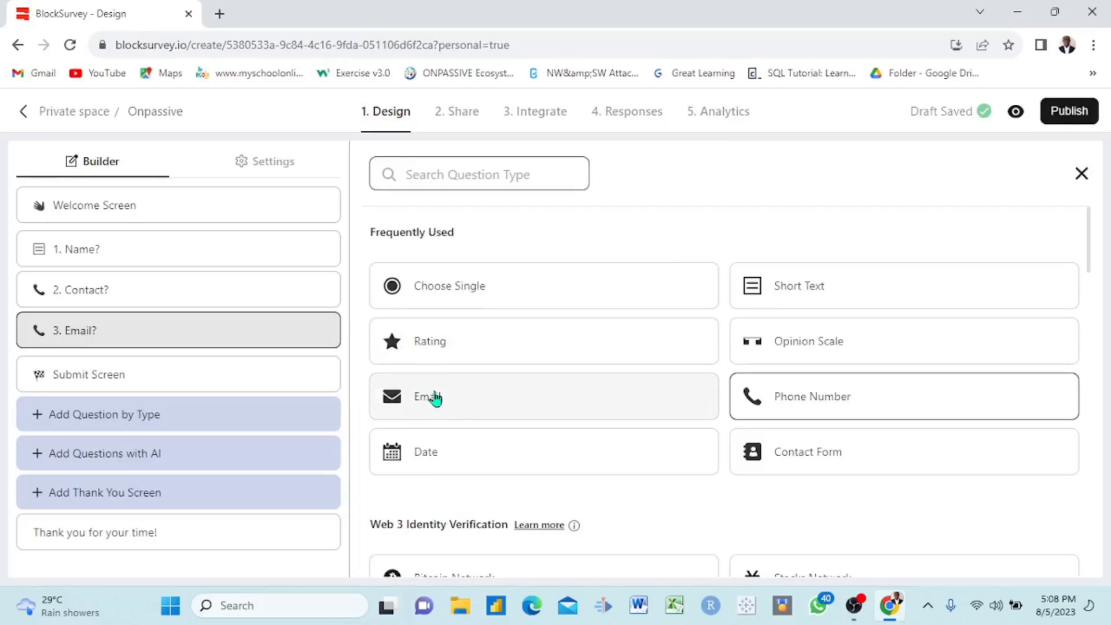
pyautogui.click(435, 398)
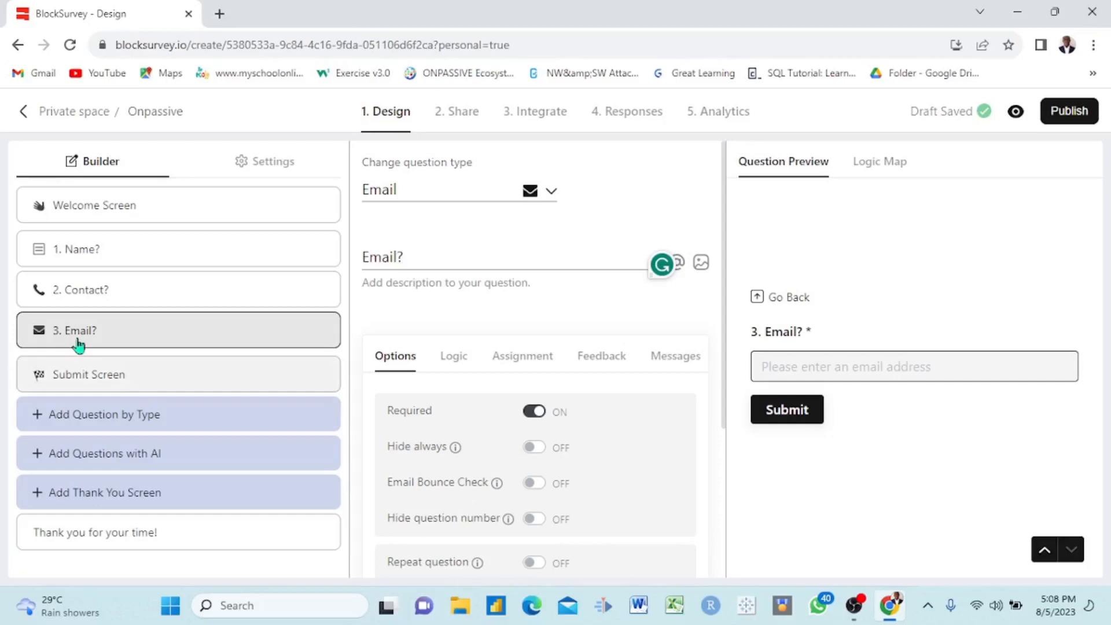
# Add a fourth question after "Email?" with the text "What Onpassive products do you like?".
pyautogui.moveTo(314, 334)
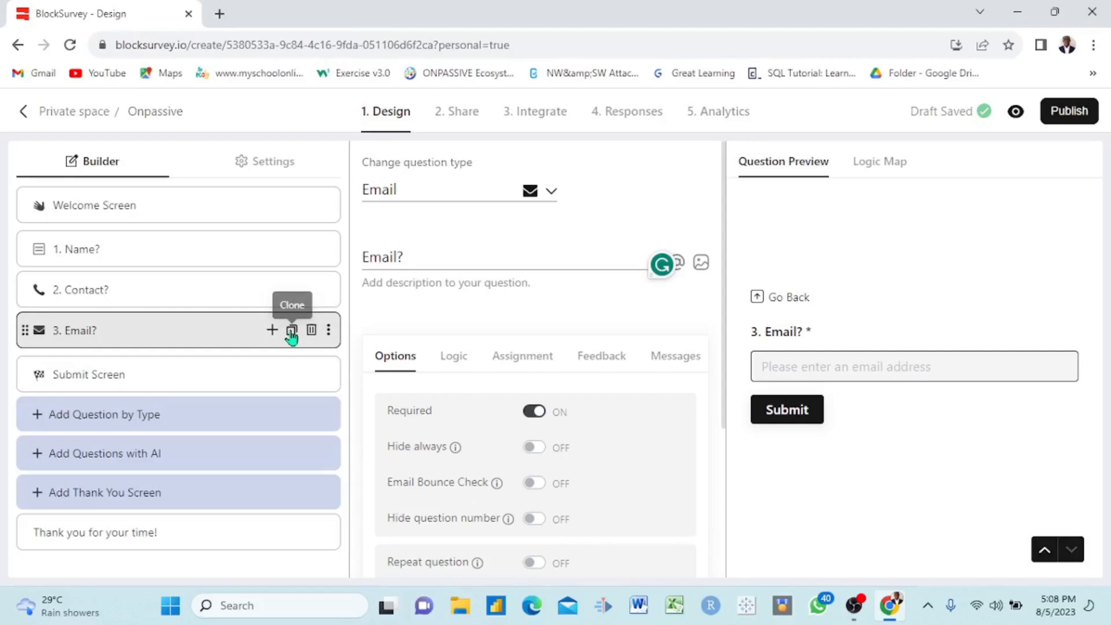
pyautogui.click(292, 331)
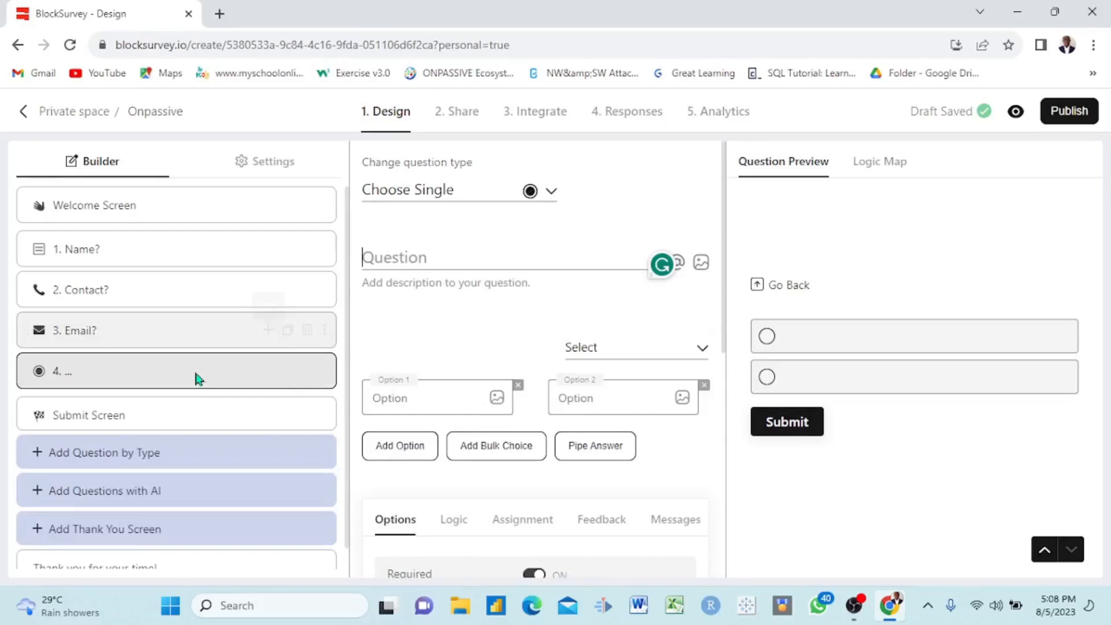
pyautogui.write('What Onpassive ')
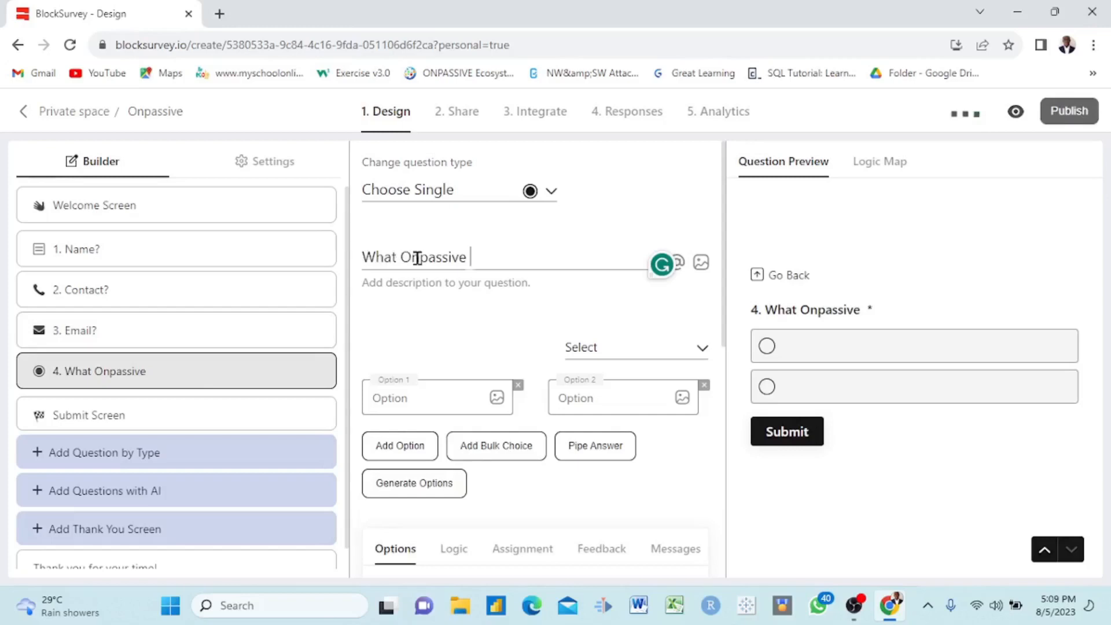
pyautogui.write('products do ')
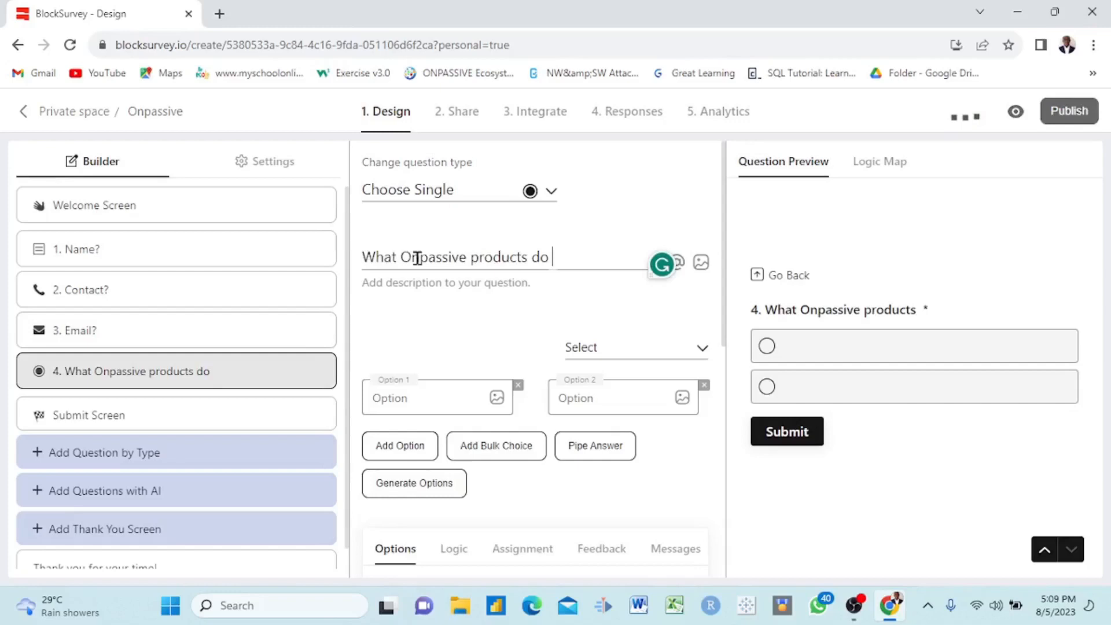
pyautogui.write('you like?')
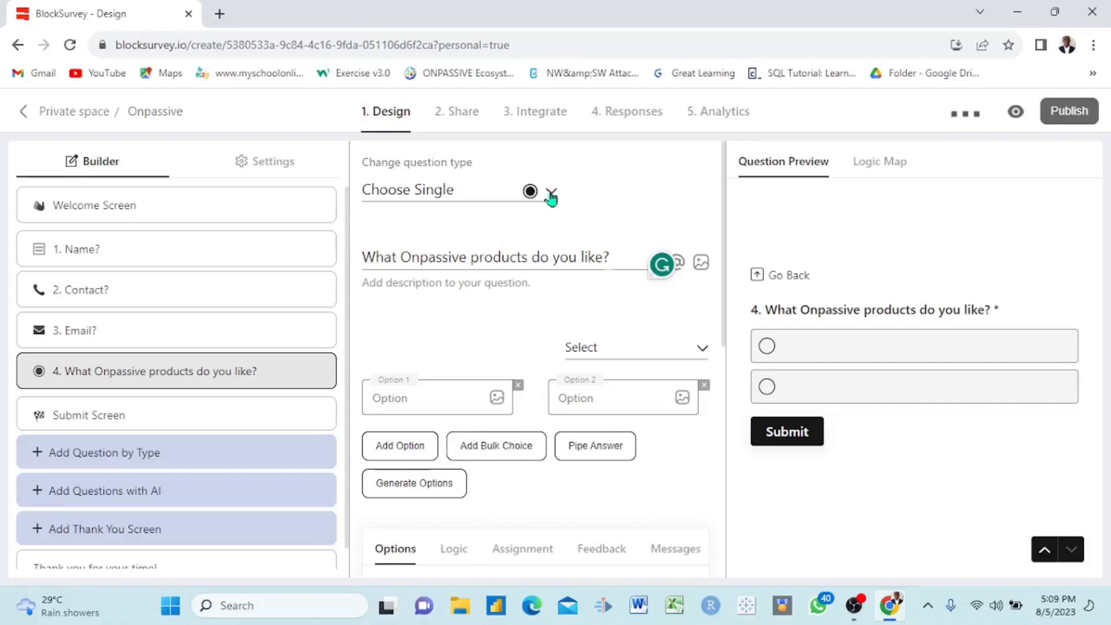
# Change the type of the "What Onpassive products do you like?" question to Choose Multiple.
pyautogui.click(550, 195)
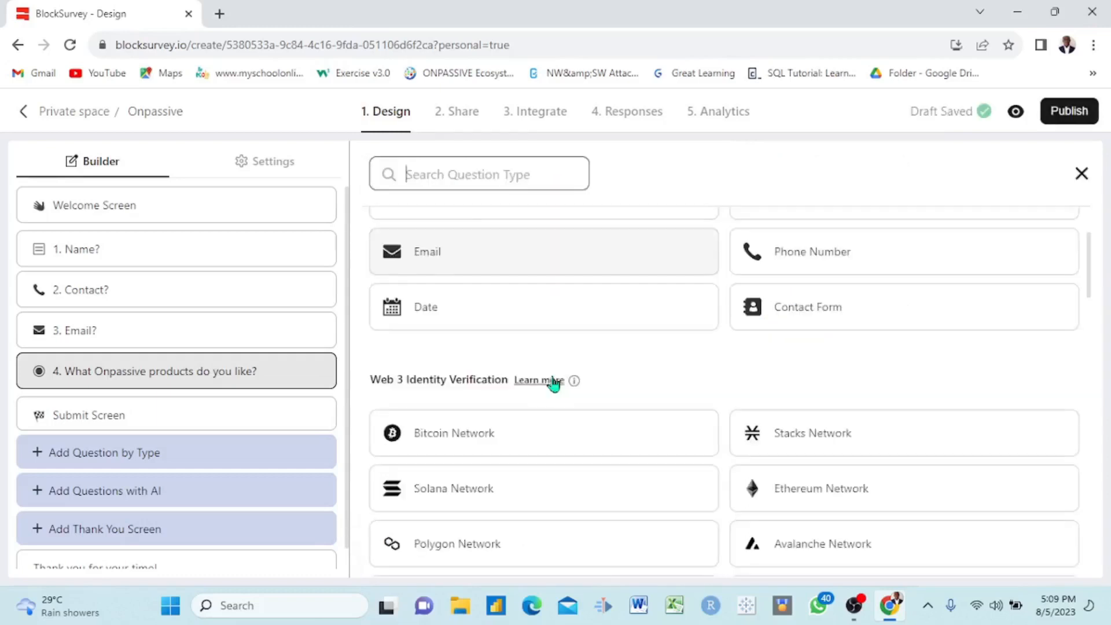
pyautogui.scroll(-3, 528, 360)
pyautogui.scroll(-2, 528, 360)
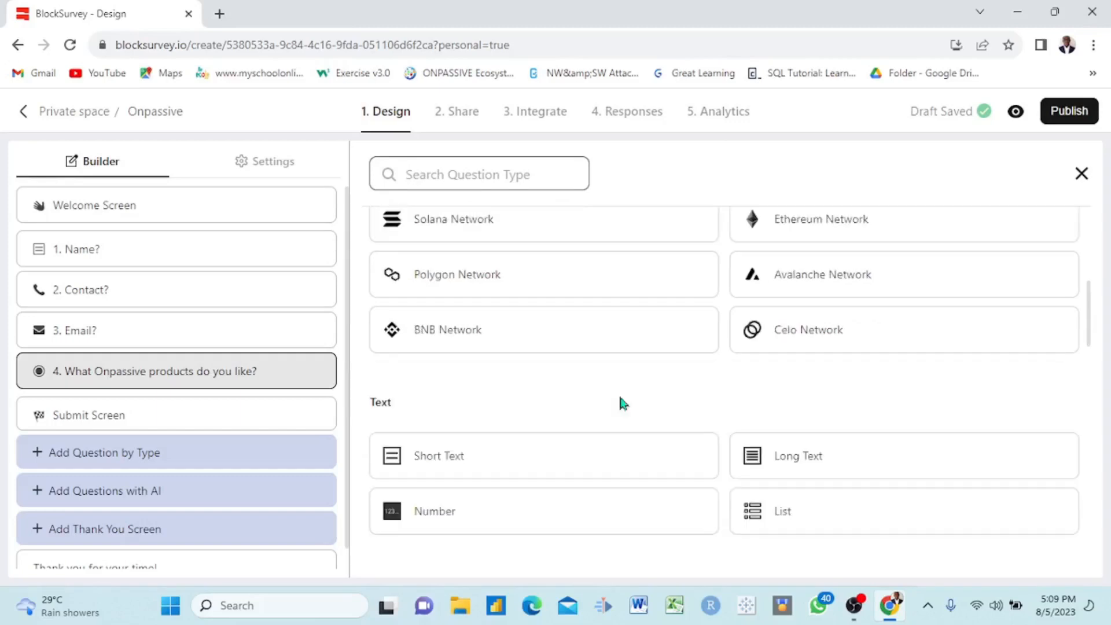
pyautogui.scroll(-6, 831, 283)
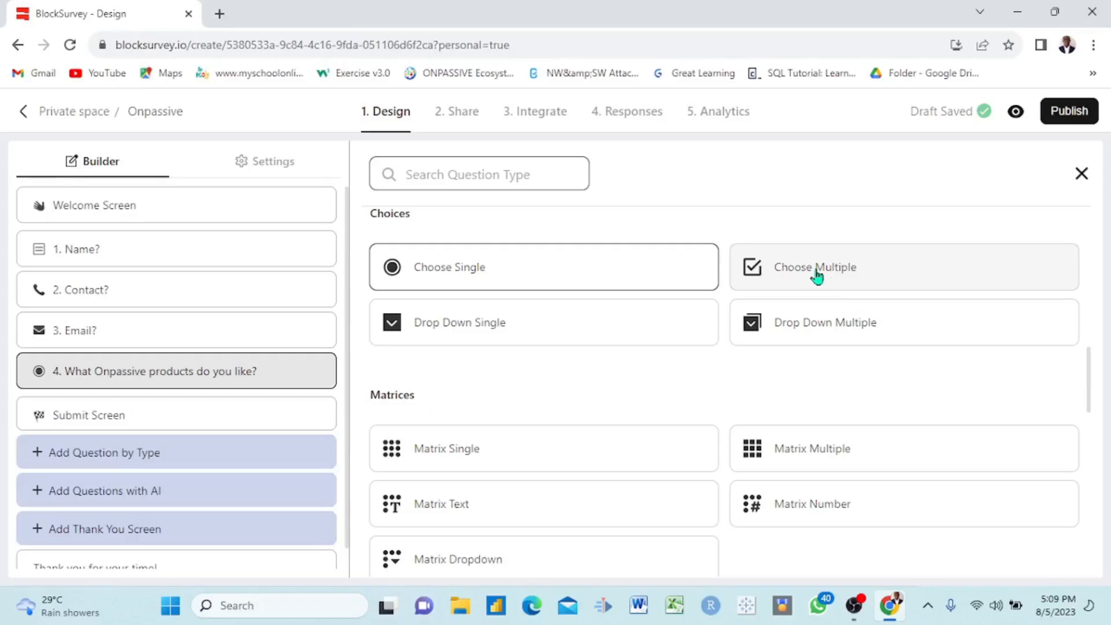
pyautogui.click(815, 276)
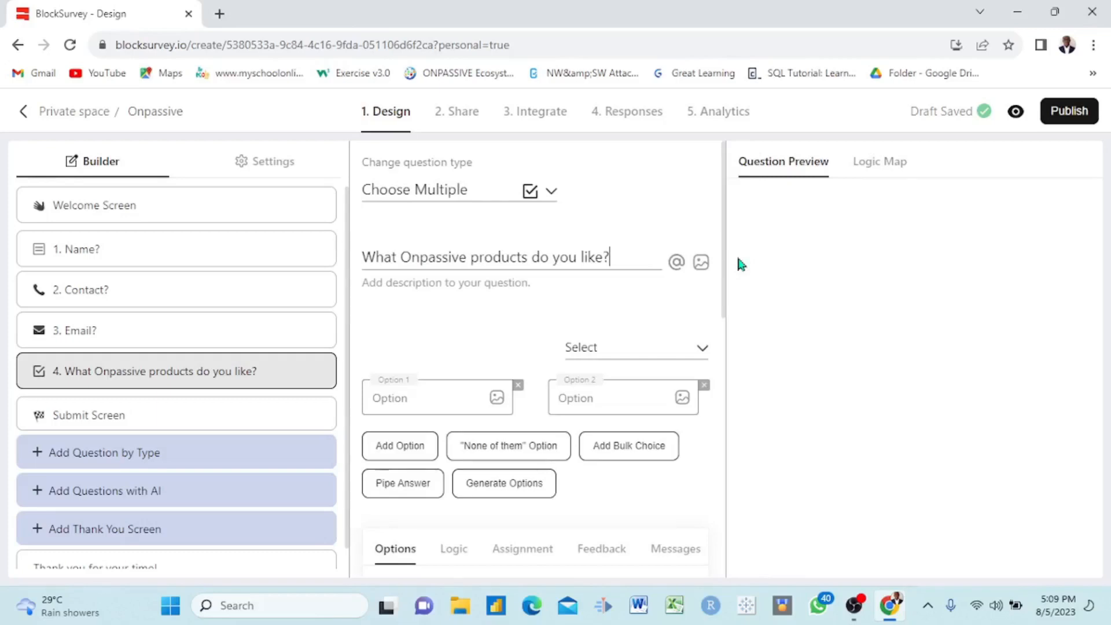
# Give the products question three answer options: "Onet", "Omail" and an added third one, "Oconnect".
pyautogui.click(424, 401)
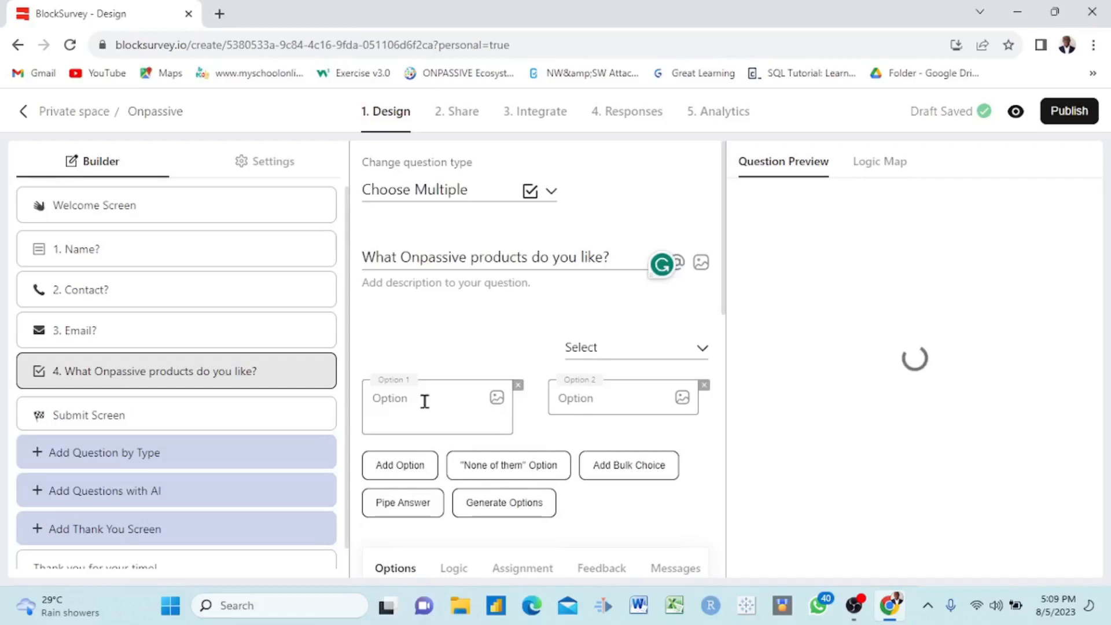
pyautogui.write('Onet')
pyautogui.press('Tab')
pyautogui.write('Omail')
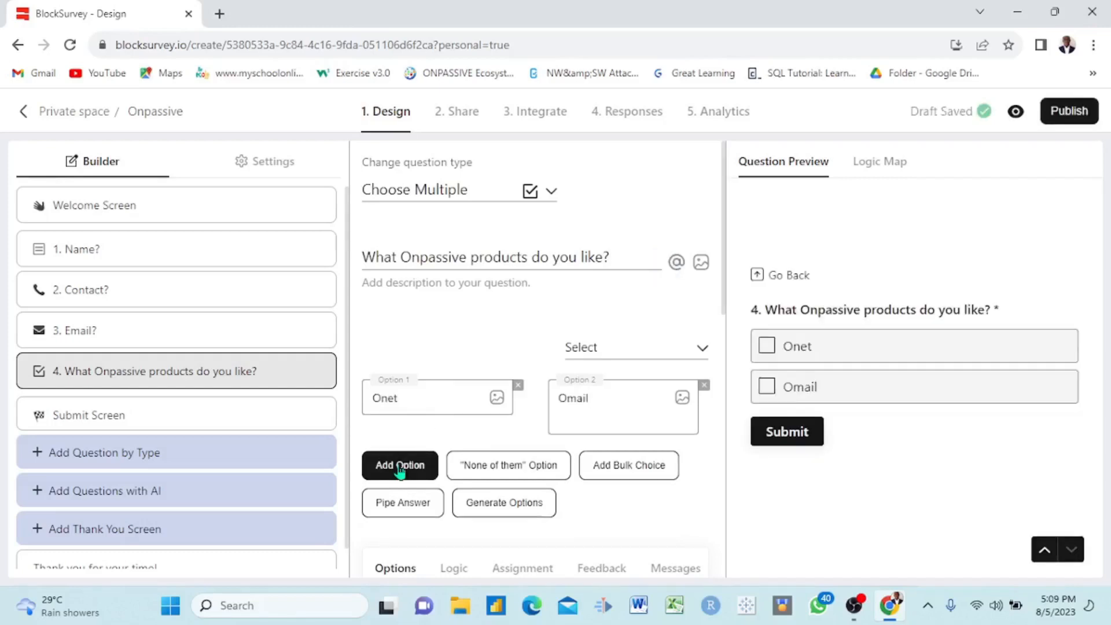
pyautogui.click(401, 464)
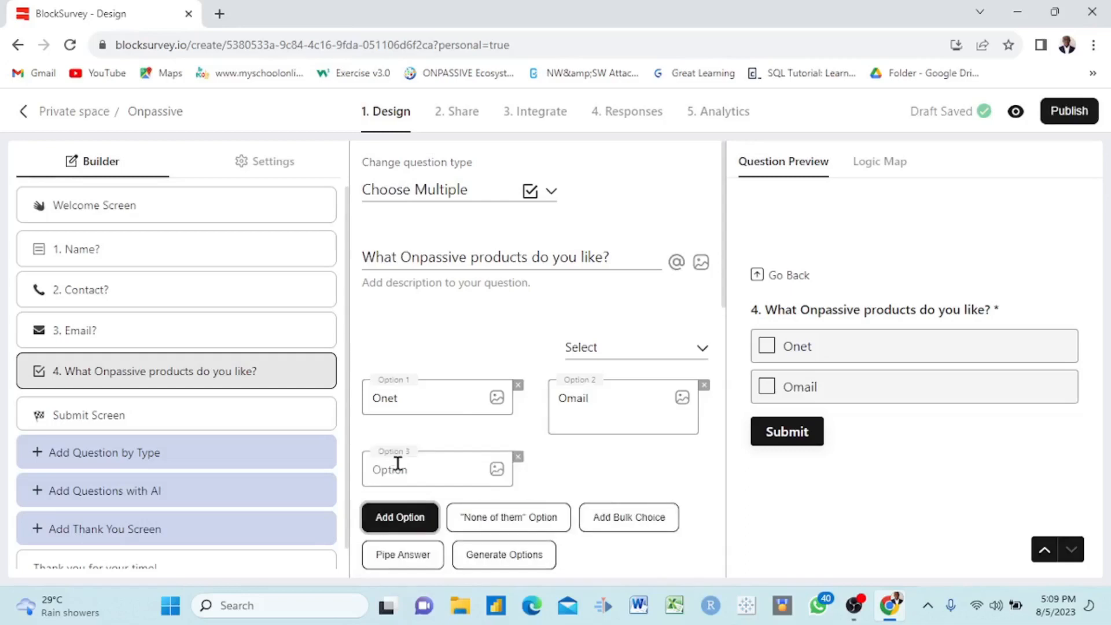
pyautogui.click(397, 466)
pyautogui.write('Oconnect')
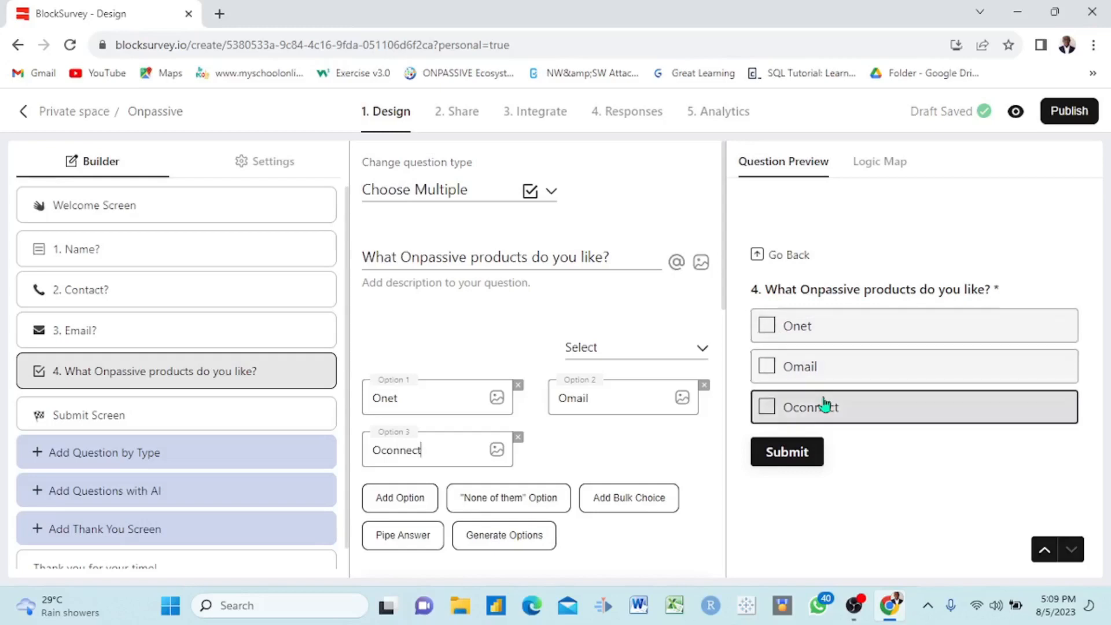
# Add a fifth question after "What Onpassive products do you like?" with the text "Sex?".
pyautogui.moveTo(213, 375)
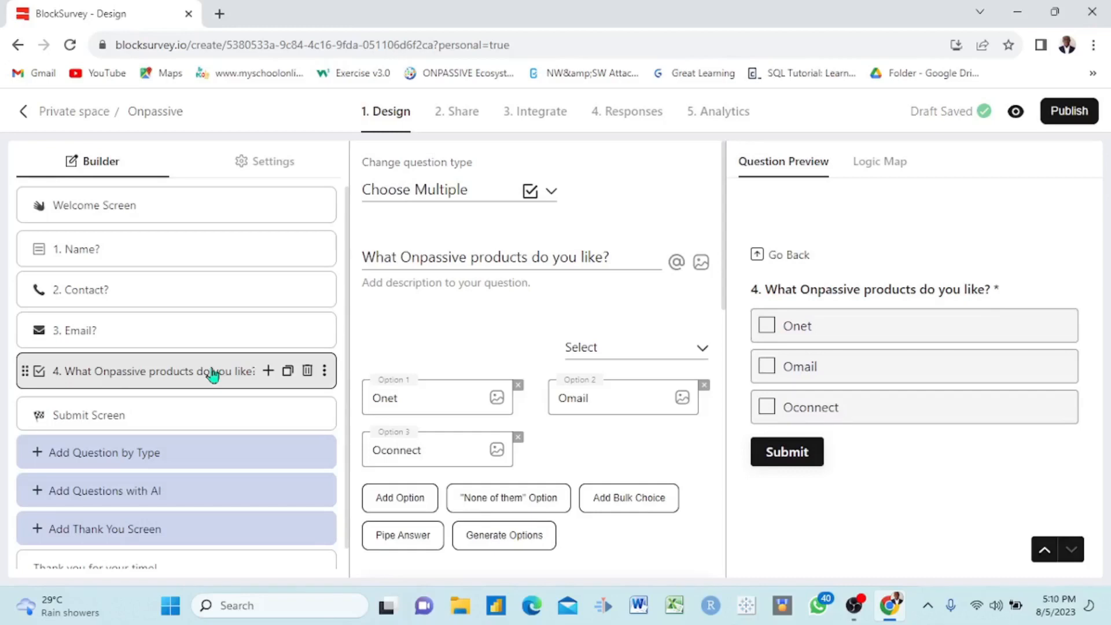
pyautogui.scroll(-1, 269, 357)
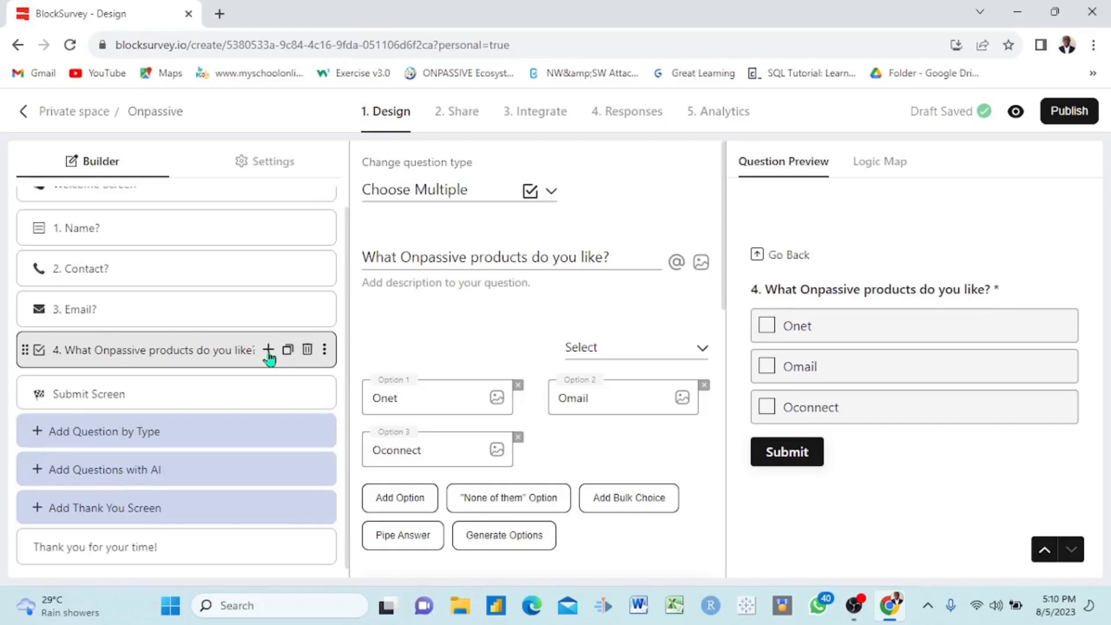
pyautogui.click(268, 351)
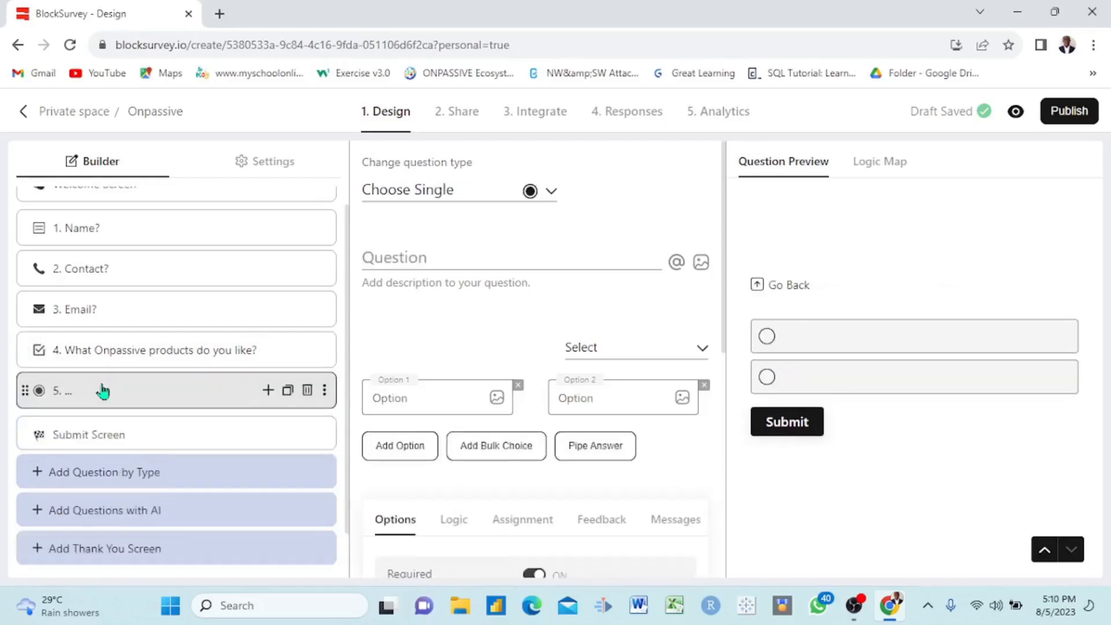
pyautogui.click(431, 257)
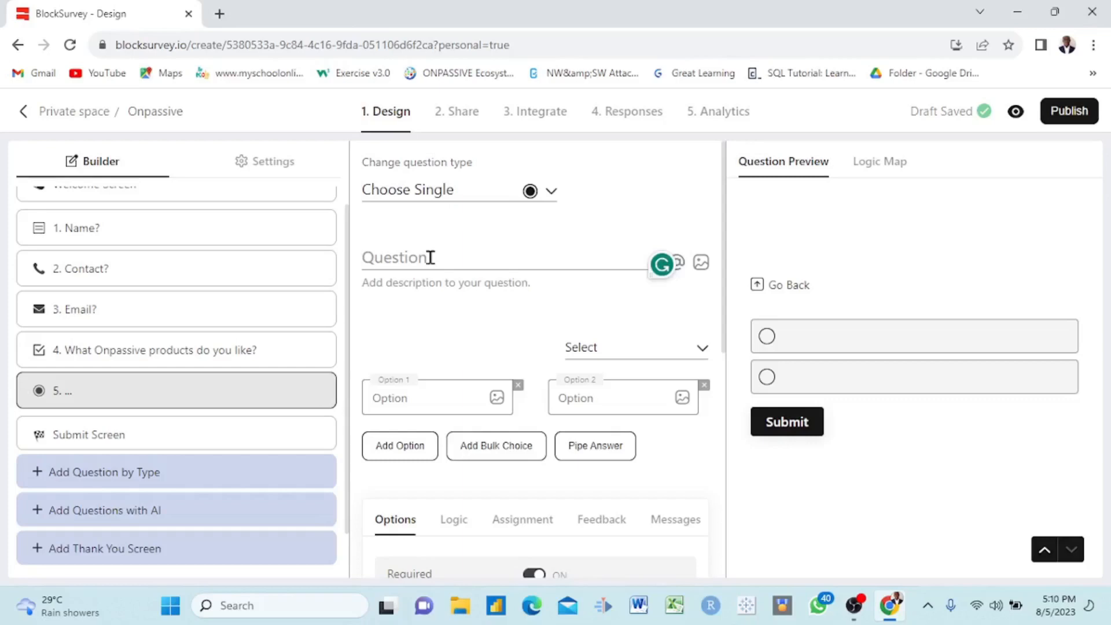
pyautogui.write('Sex')
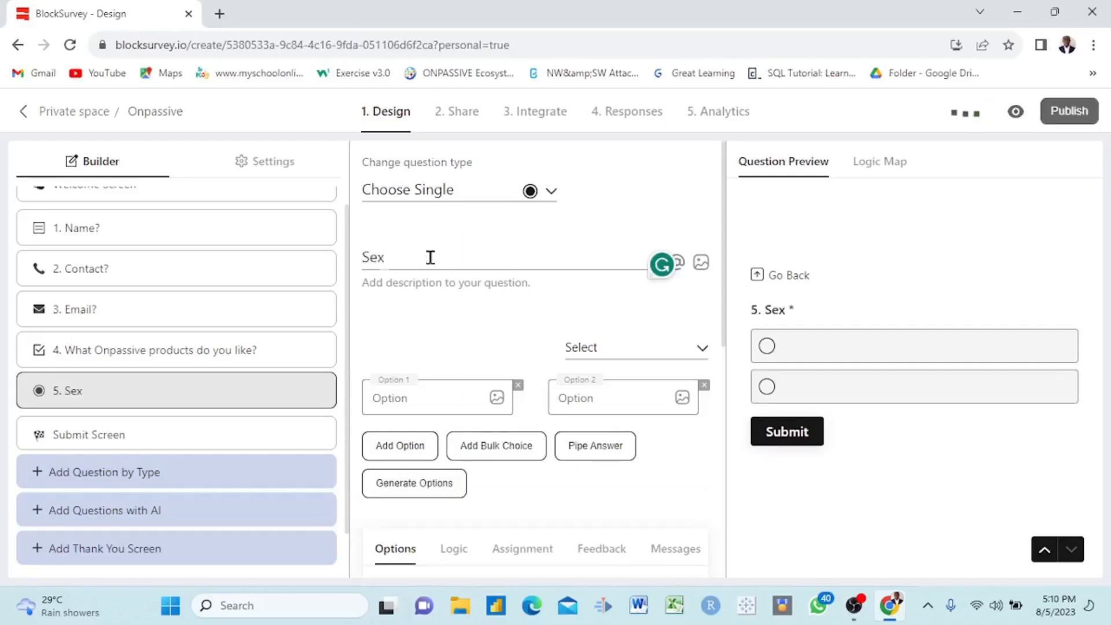
pyautogui.write('?')
# Choose the Choose Single type for the "Sex?" question and fill in the two answer options "Female" and "Male".
pyautogui.click(551, 194)
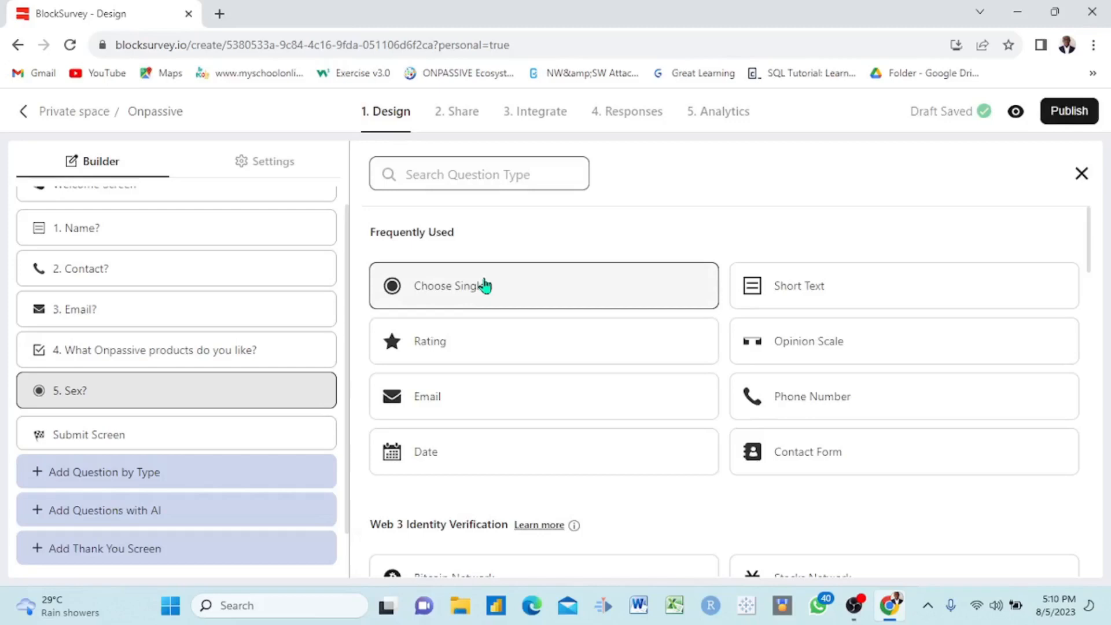
pyautogui.click(485, 285)
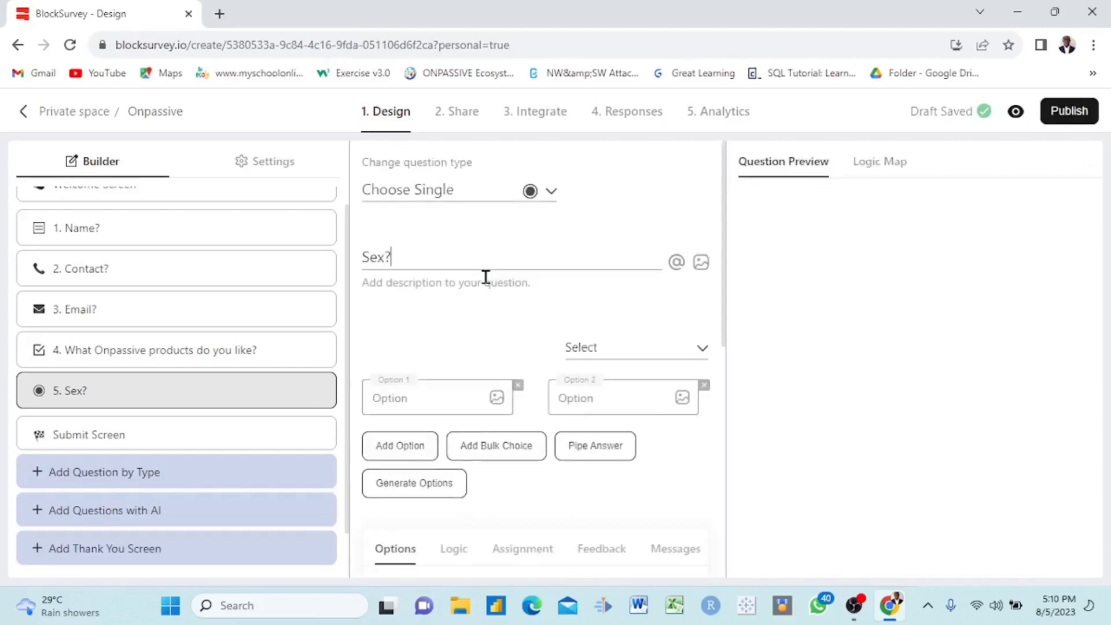
pyautogui.click(425, 402)
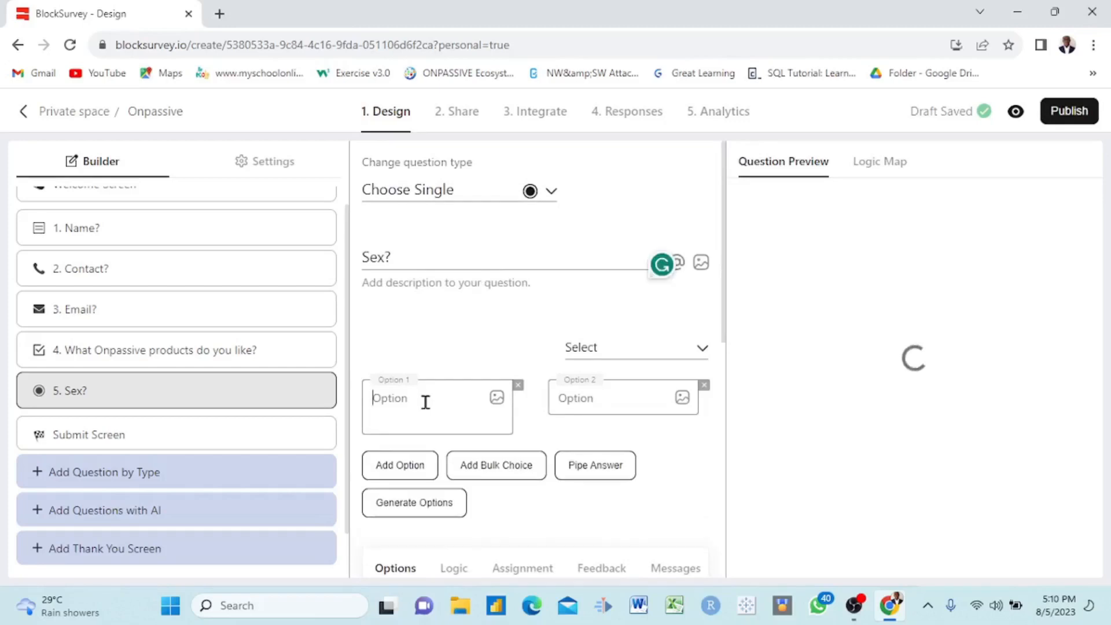
pyautogui.write('Female')
pyautogui.click(599, 400)
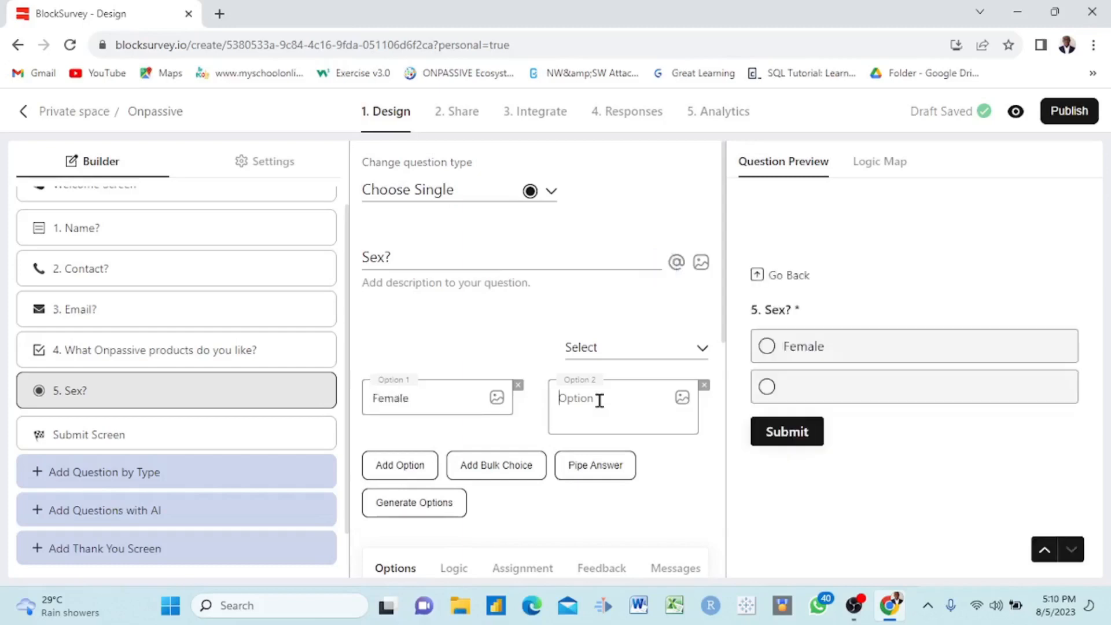
pyautogui.write('Male')
# Open the survey's response management settings and enable the scheduled start date and the cut-off date.
pyautogui.click(266, 168)
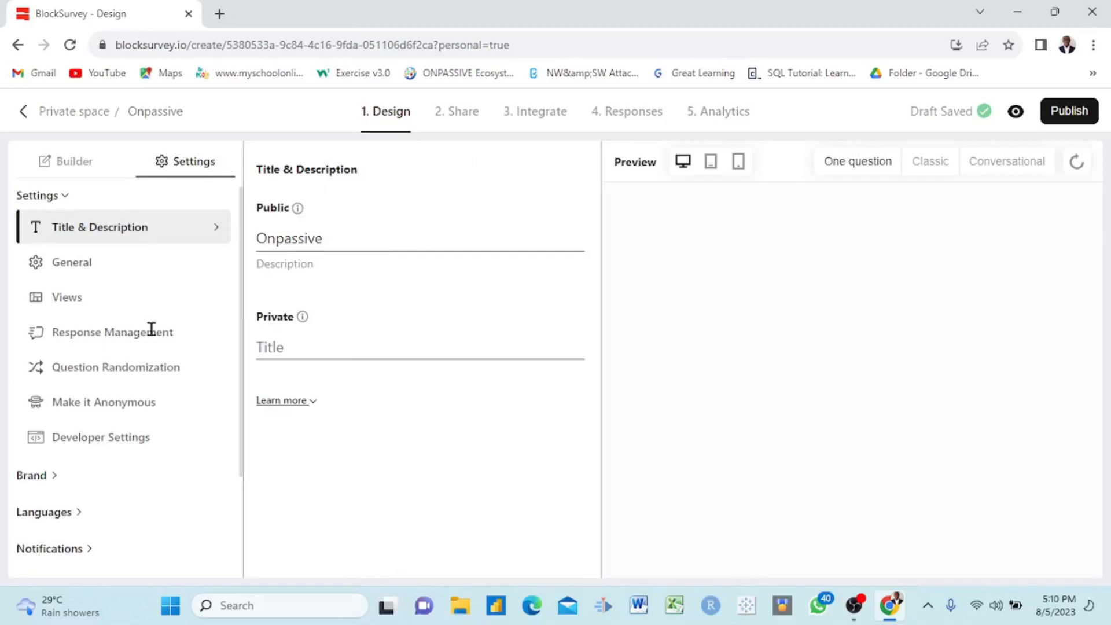
pyautogui.click(123, 341)
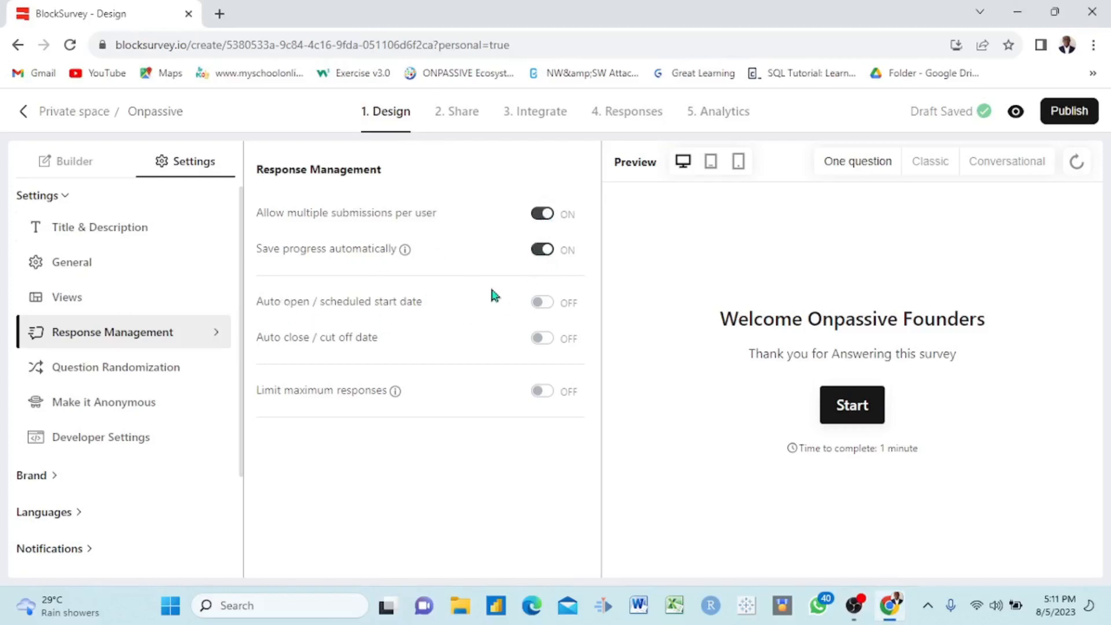
pyautogui.click(544, 303)
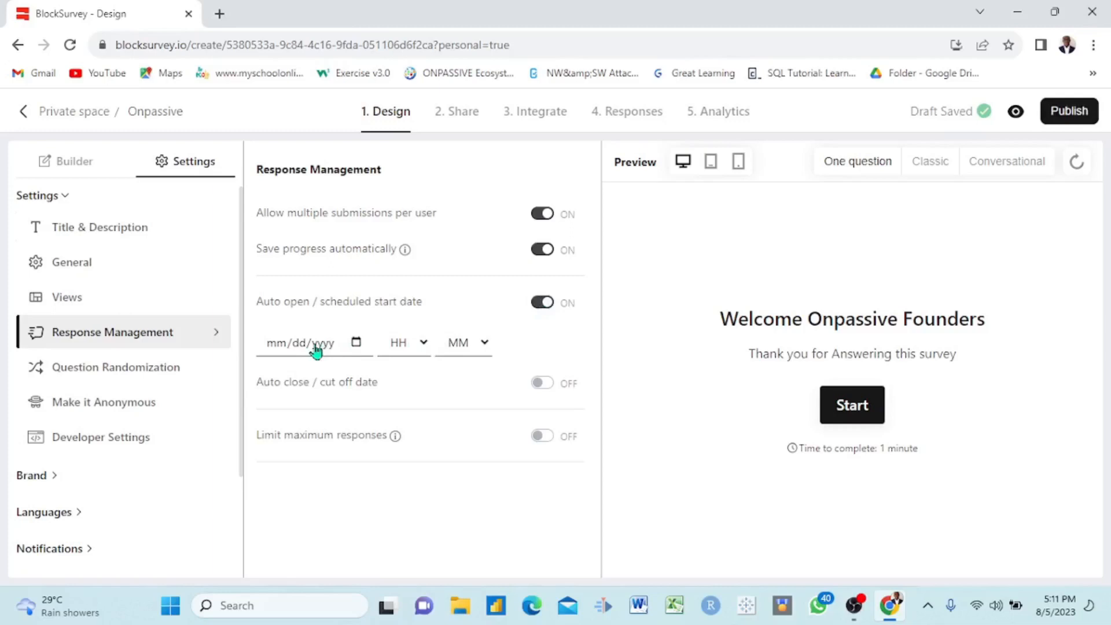
pyautogui.click(358, 343)
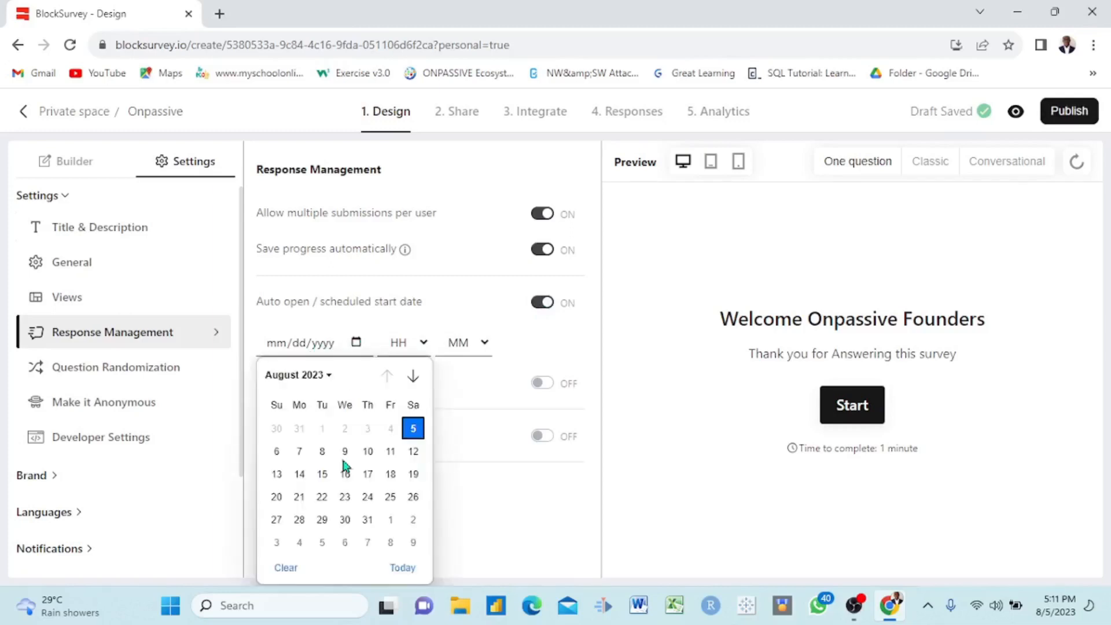
pyautogui.click(357, 343)
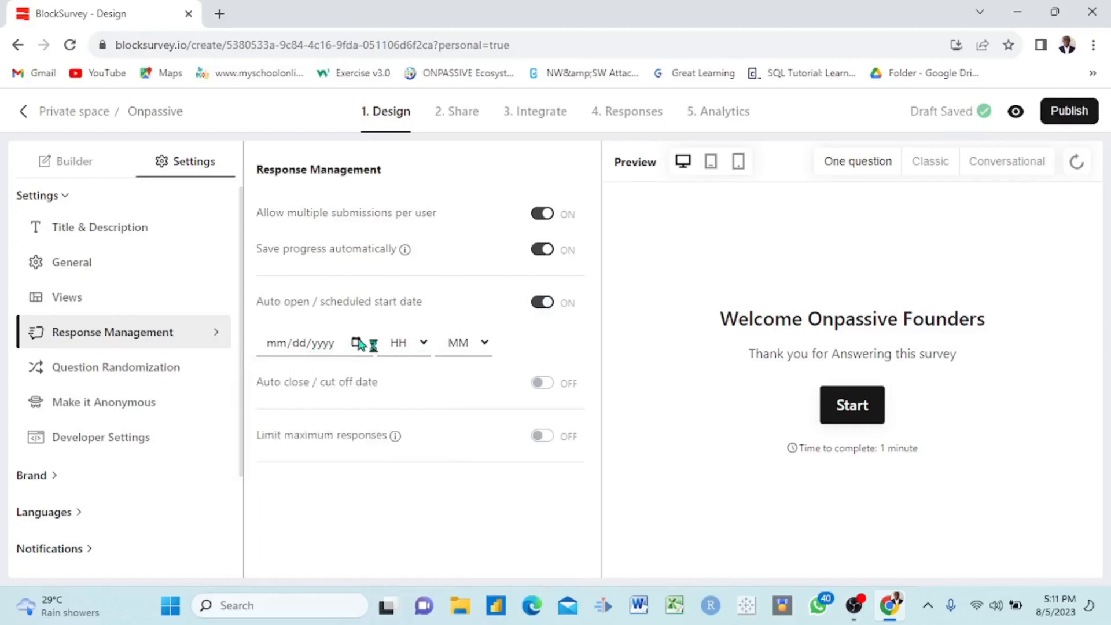
pyautogui.click(512, 391)
pyautogui.click(540, 382)
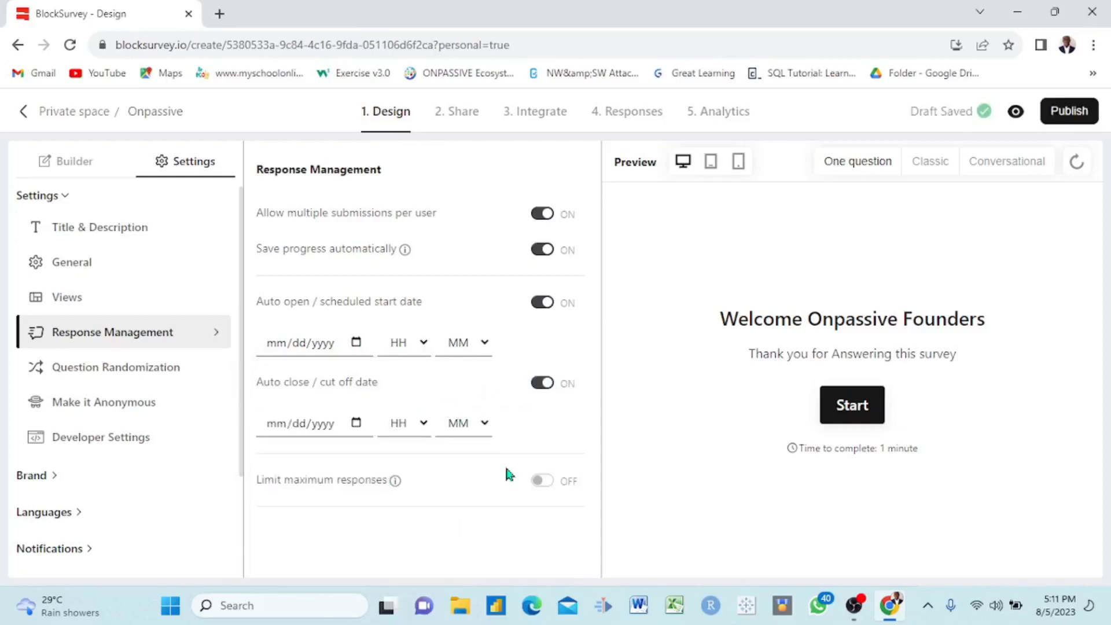
# Enable the limit on maximum responses and try raising its threshold.
pyautogui.click(544, 481)
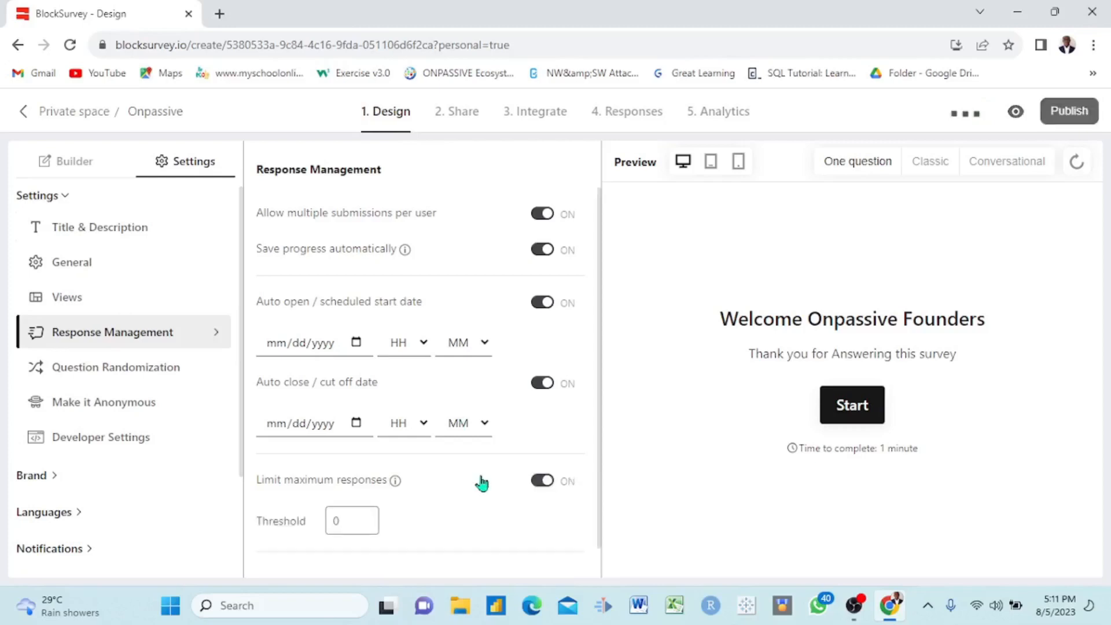
pyautogui.click(366, 518)
pyautogui.write('1')
pyautogui.click(366, 517)
pyautogui.click(367, 517)
pyautogui.click(366, 517)
pyautogui.click(367, 516)
pyautogui.click(367, 517)
# Turn off the maximum response limit, the cut-off date and the scheduled start date again.
pyautogui.click(541, 480)
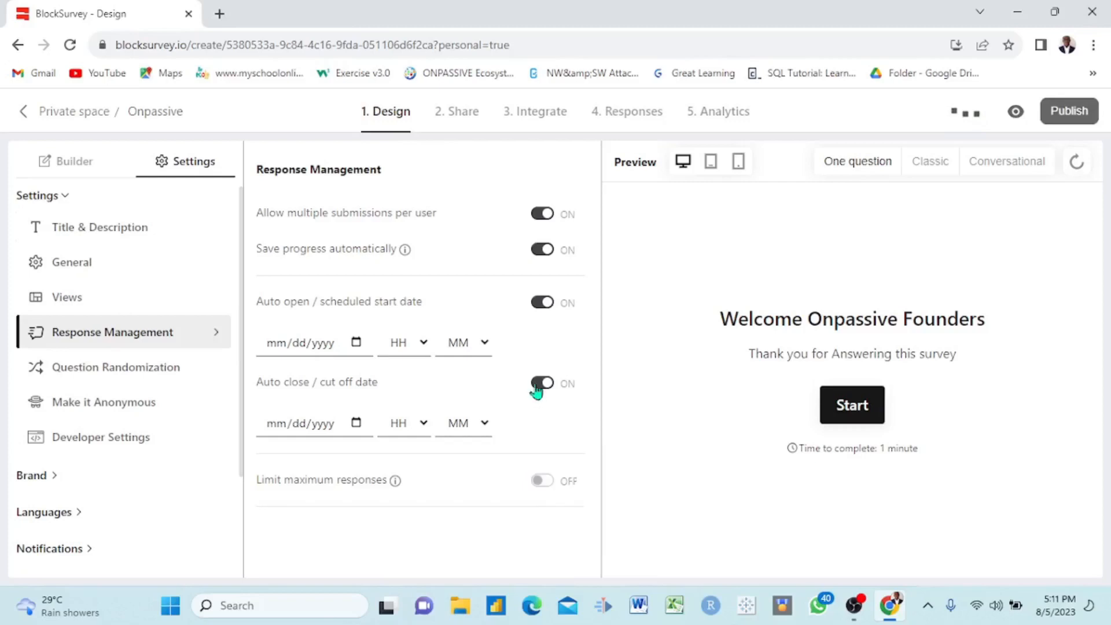
pyautogui.click(542, 383)
pyautogui.click(540, 303)
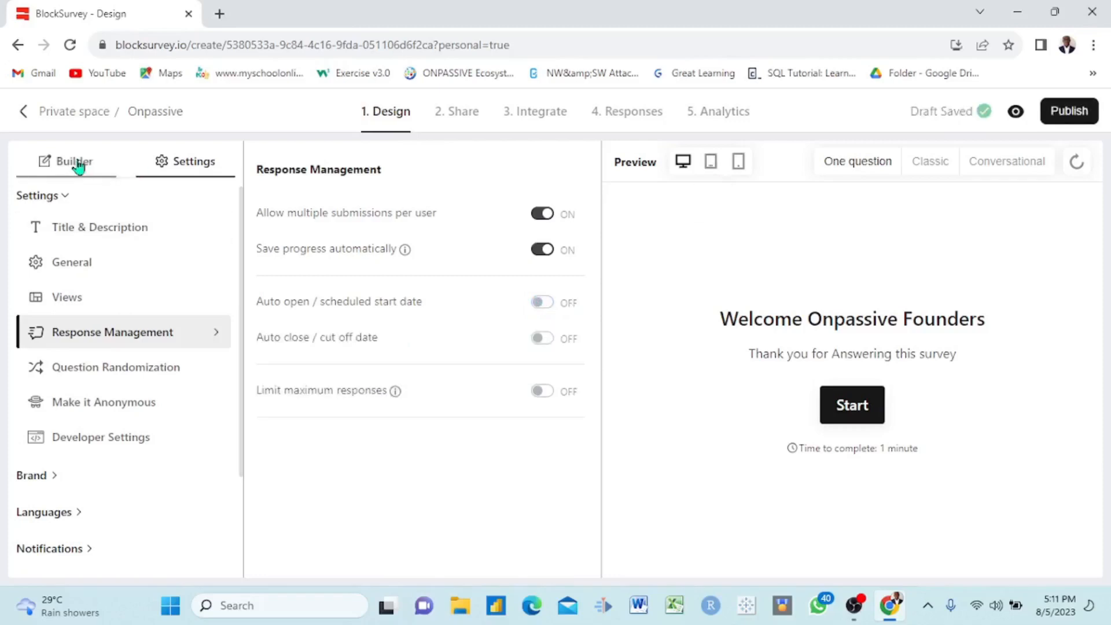
# Preview the survey's welcome screen in the tablet and mobile layouts, and return to the desktop layout.
pyautogui.click(711, 167)
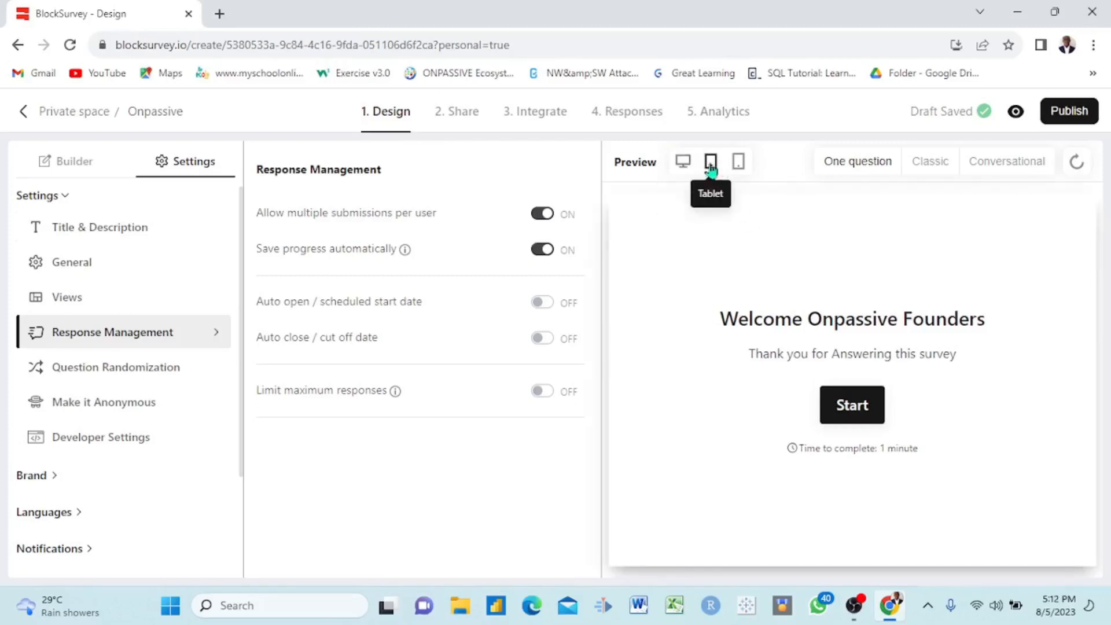
pyautogui.click(739, 166)
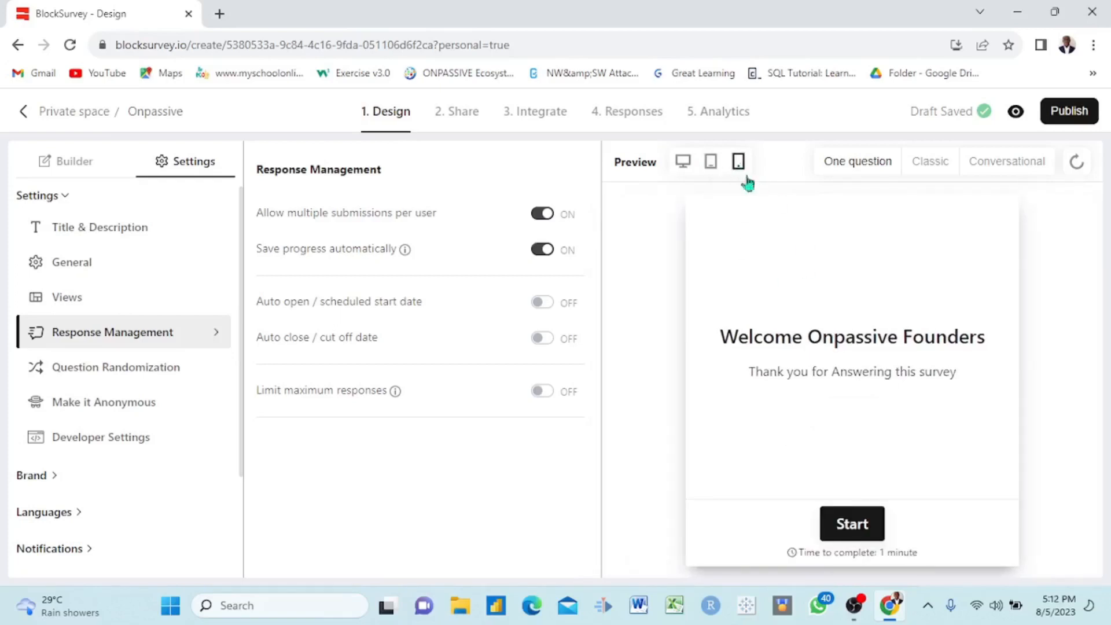
pyautogui.click(681, 169)
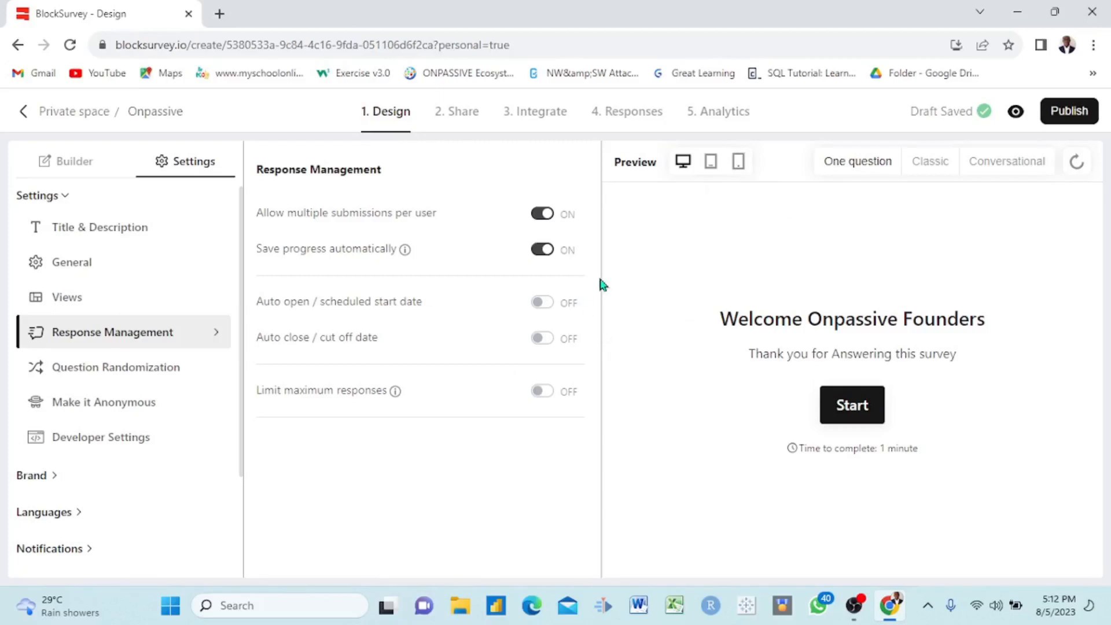
# Review the survey's sharing options and publish it on the blocksurvey.io domain.
pyautogui.click(457, 113)
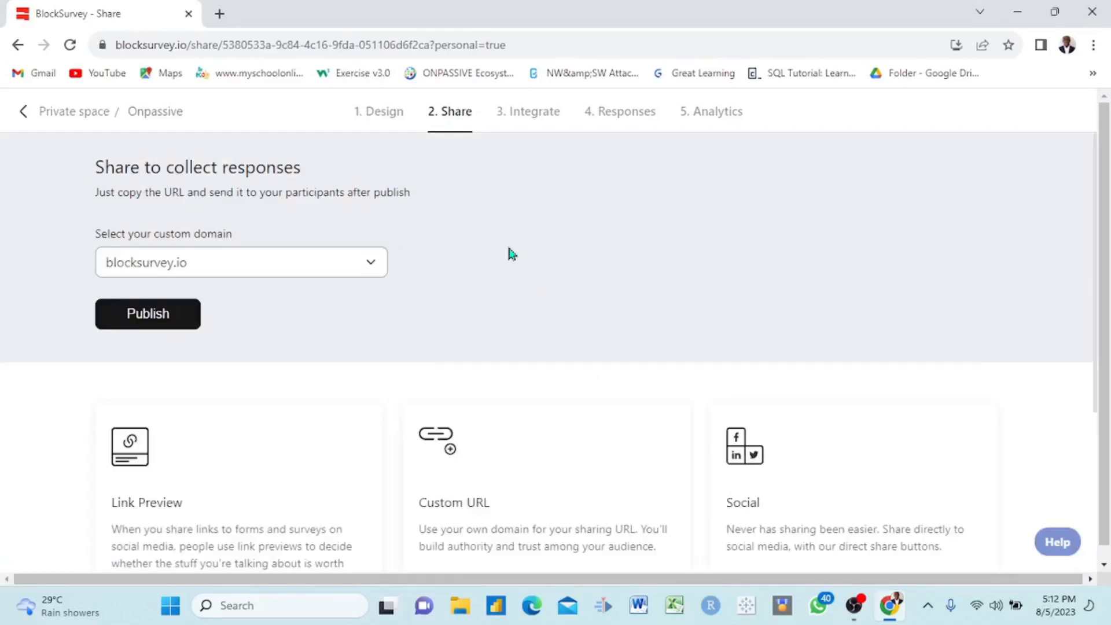
pyautogui.scroll(-1, 308, 399)
pyautogui.scroll(-4, 308, 399)
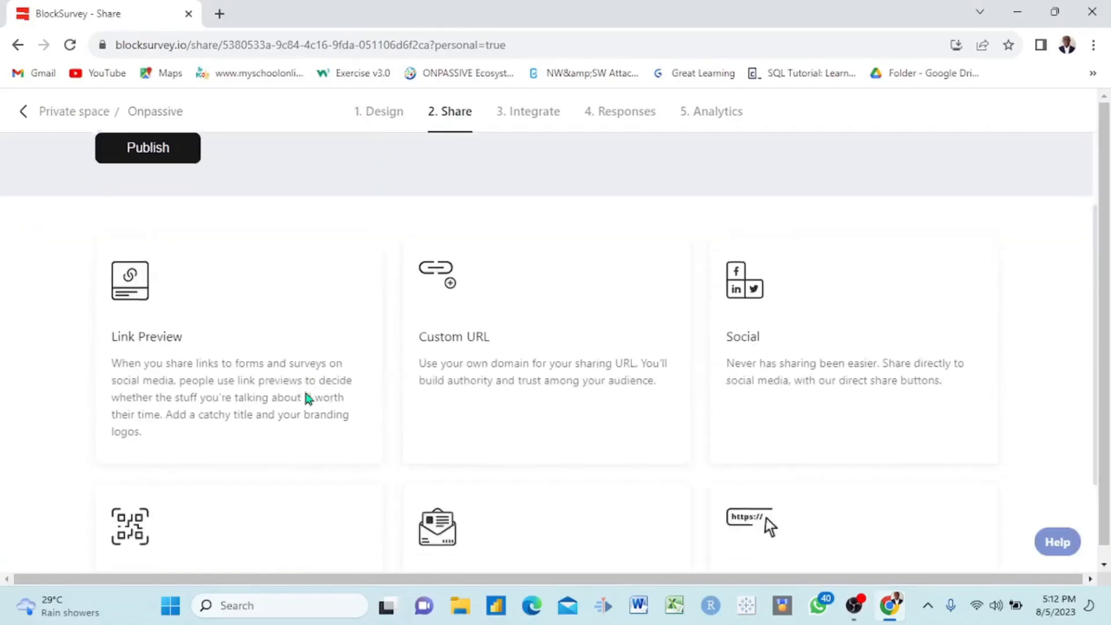
pyautogui.scroll(5, 308, 399)
pyautogui.click(141, 317)
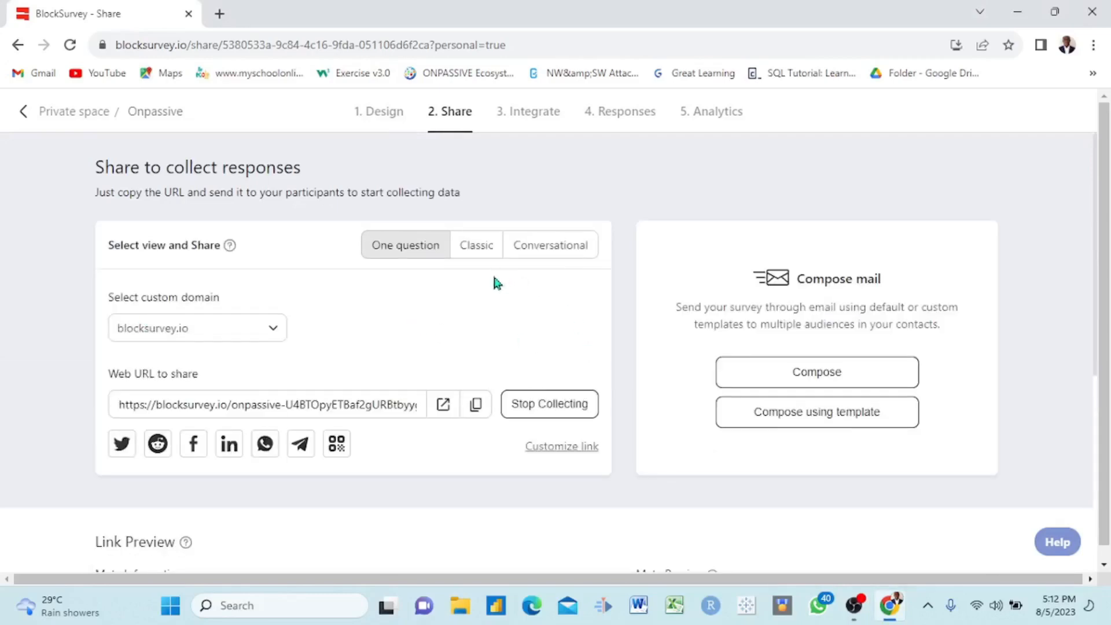
# Try the Classic and Conversational sharing views, return to One question, and copy the survey's web URL.
pyautogui.click(476, 249)
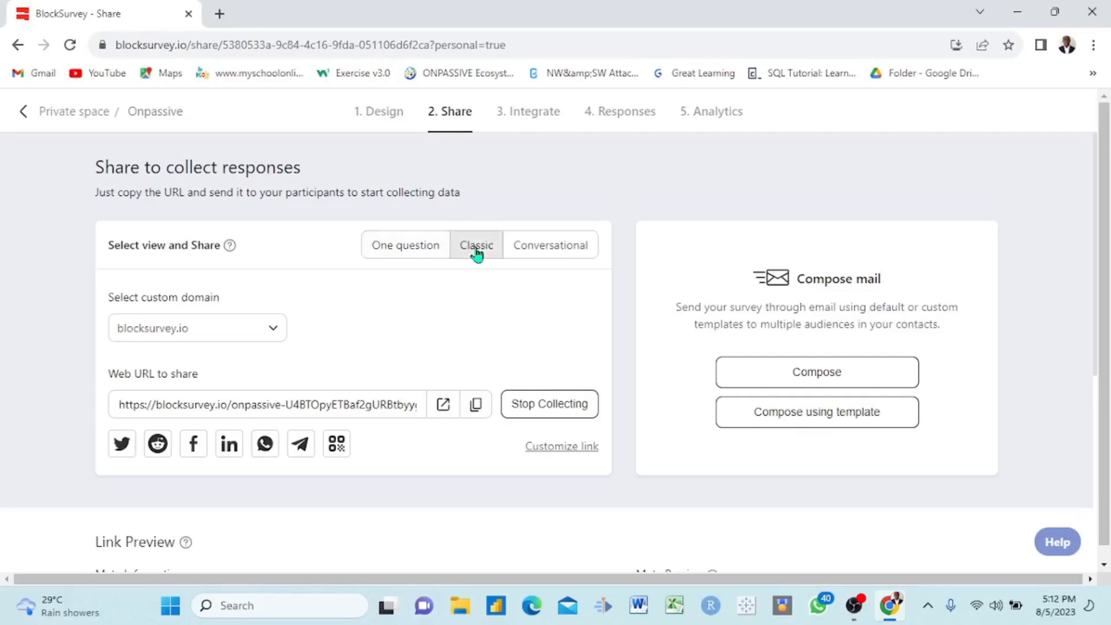
pyautogui.click(547, 246)
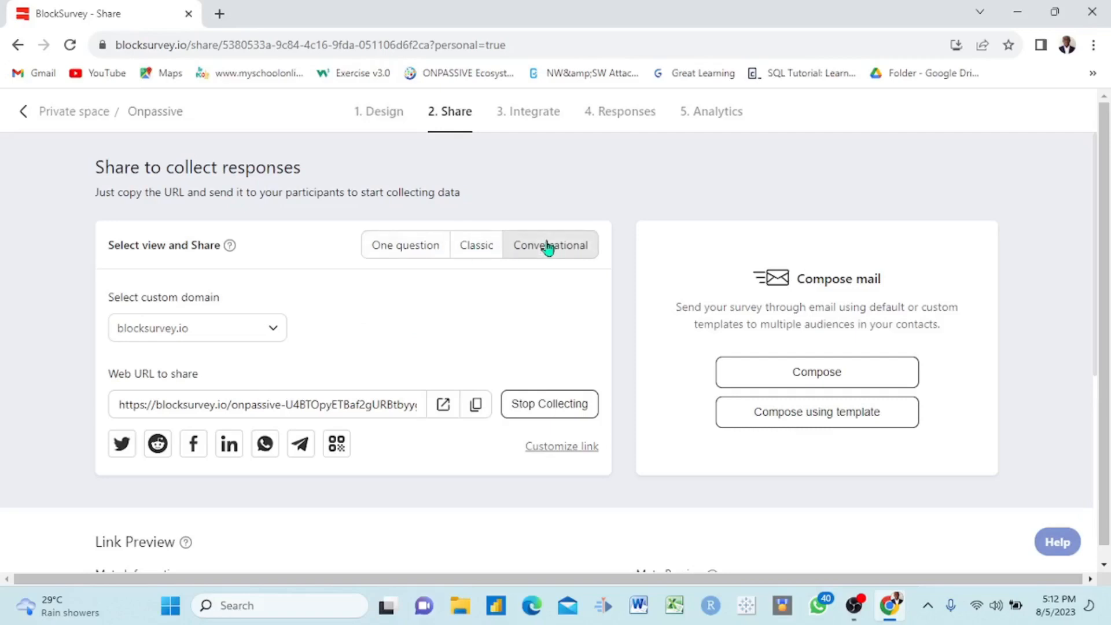
pyautogui.click(404, 250)
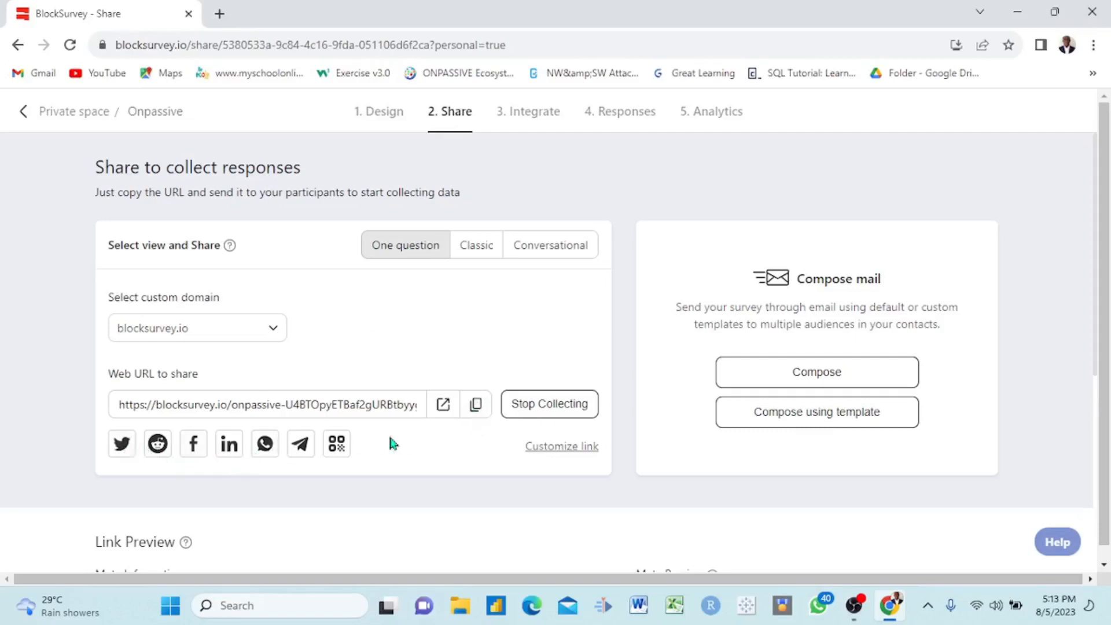
pyautogui.click(476, 407)
# Examine the integration options, including the embed and iframe codes and the embedded survey preview.
pyautogui.click(527, 116)
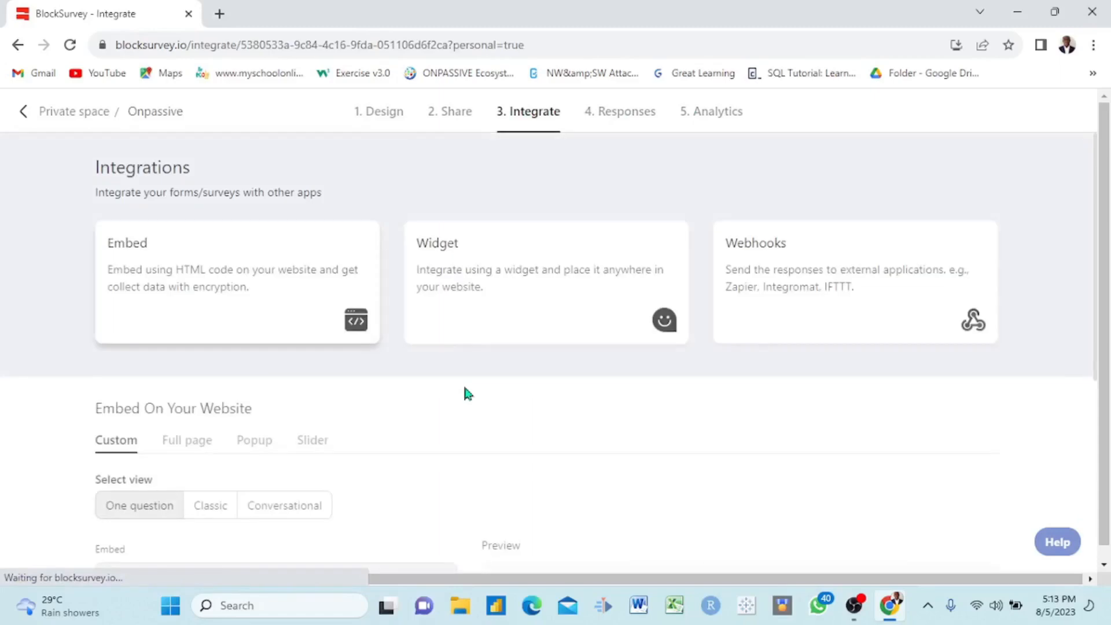
pyautogui.scroll(-6, 486, 402)
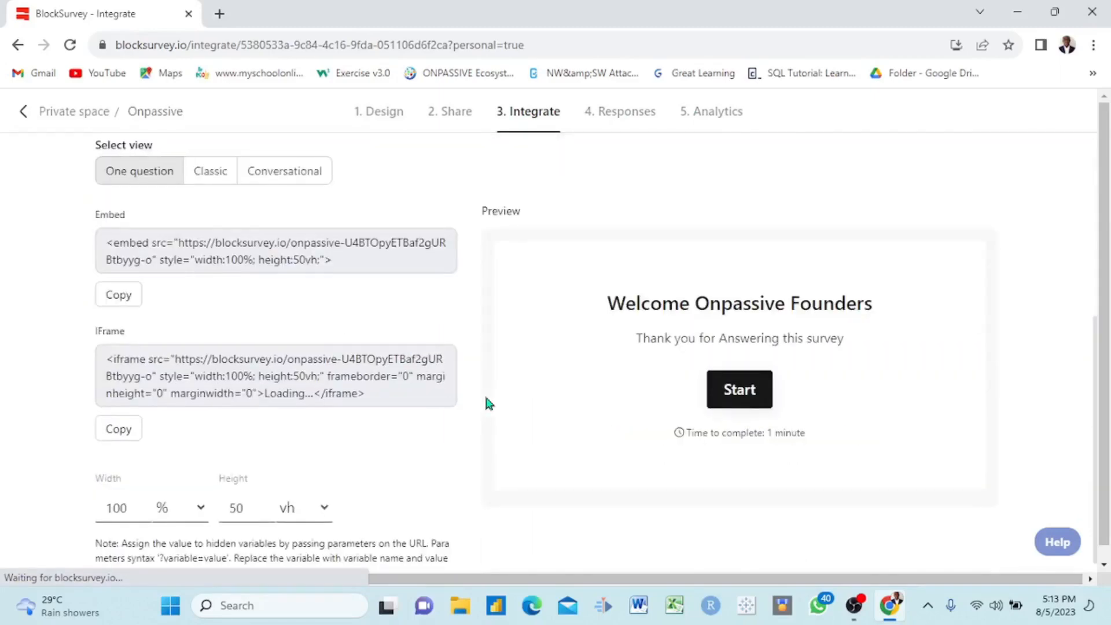
pyautogui.scroll(-1, 116, 222)
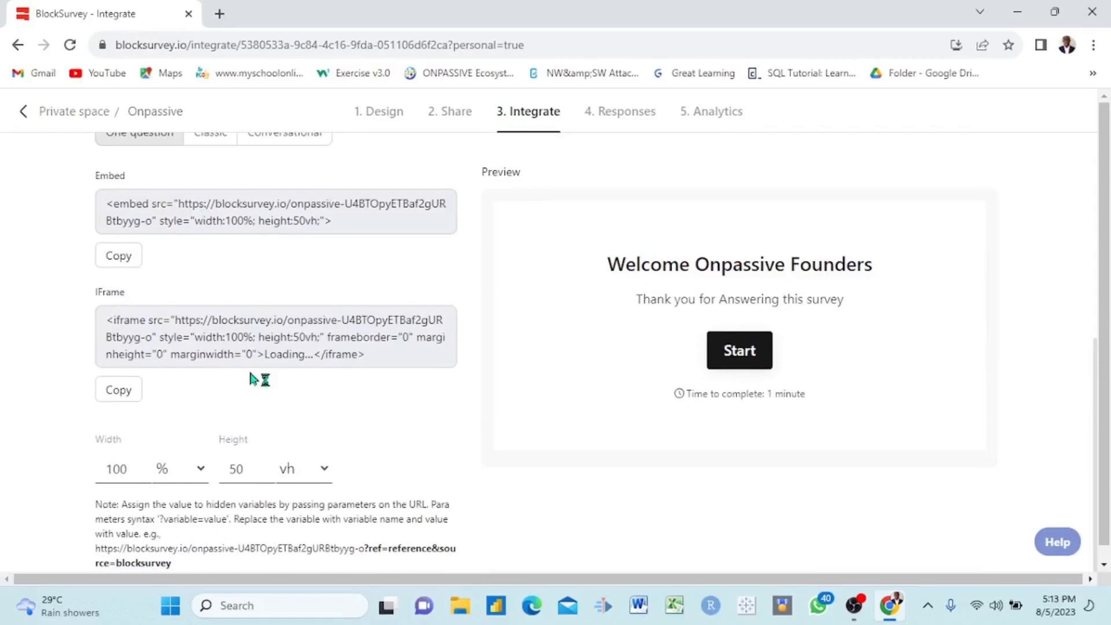
pyautogui.scroll(-1, 443, 469)
pyautogui.scroll(6, 442, 465)
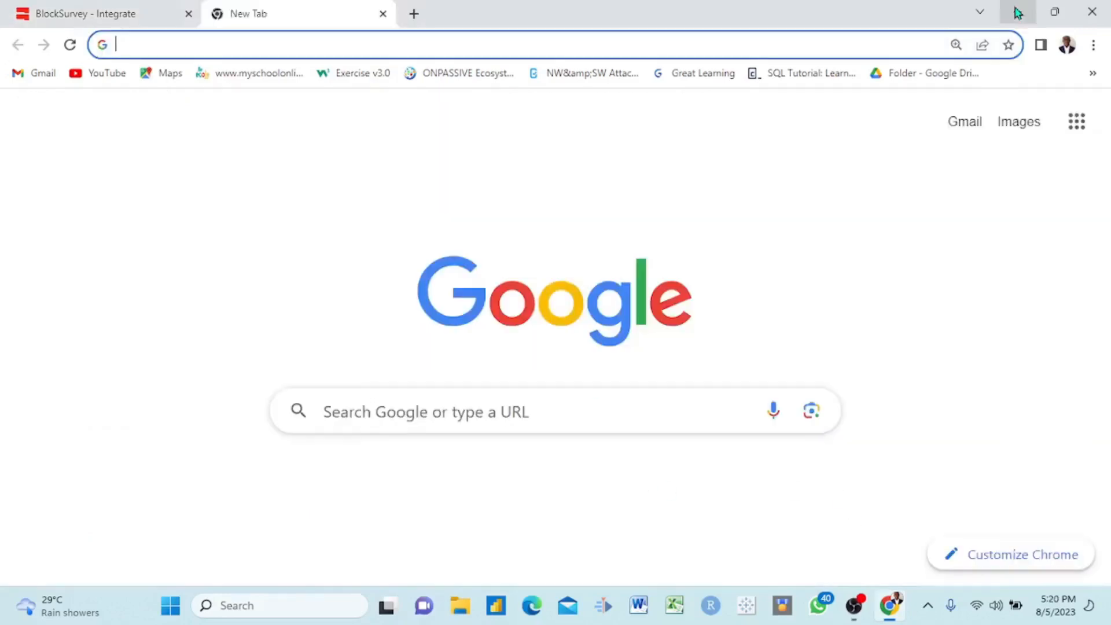
# Load the copied survey link in the new browser tab, start the survey, and return to the BlockSurvey integration page.
pyautogui.click(355, 46)
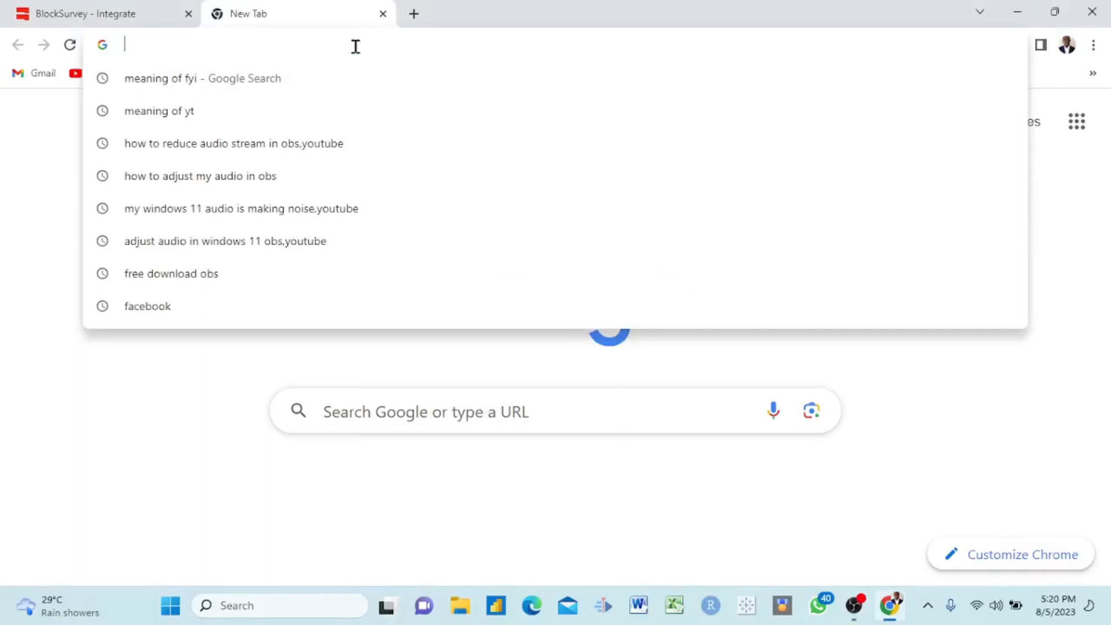
pyautogui.hotkey('ctrl', 'v')
pyautogui.press('Return')
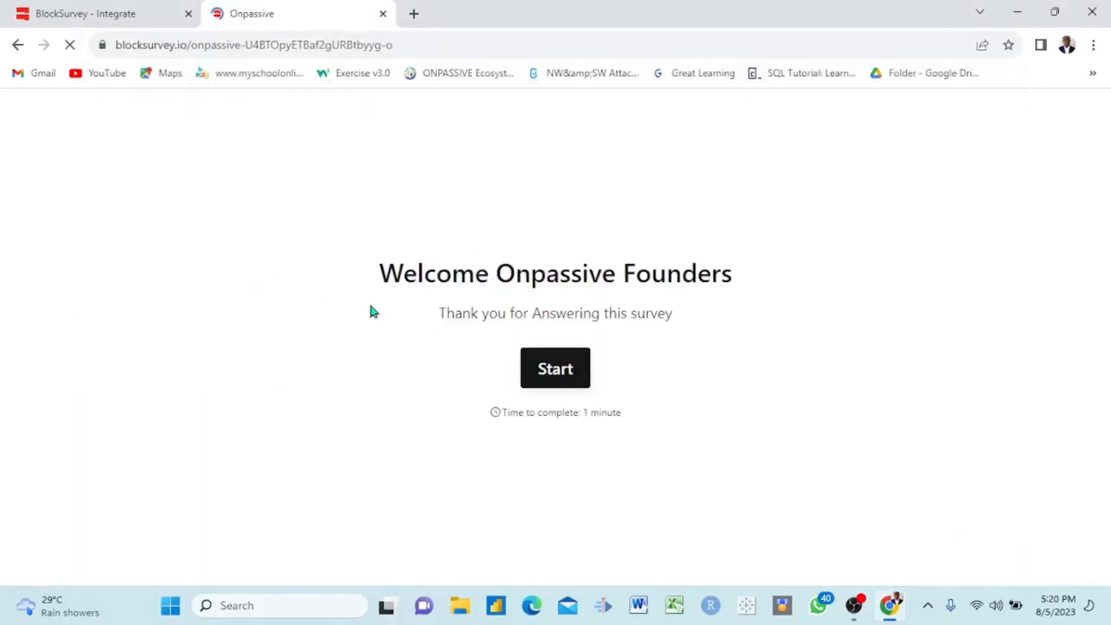
pyautogui.click(560, 372)
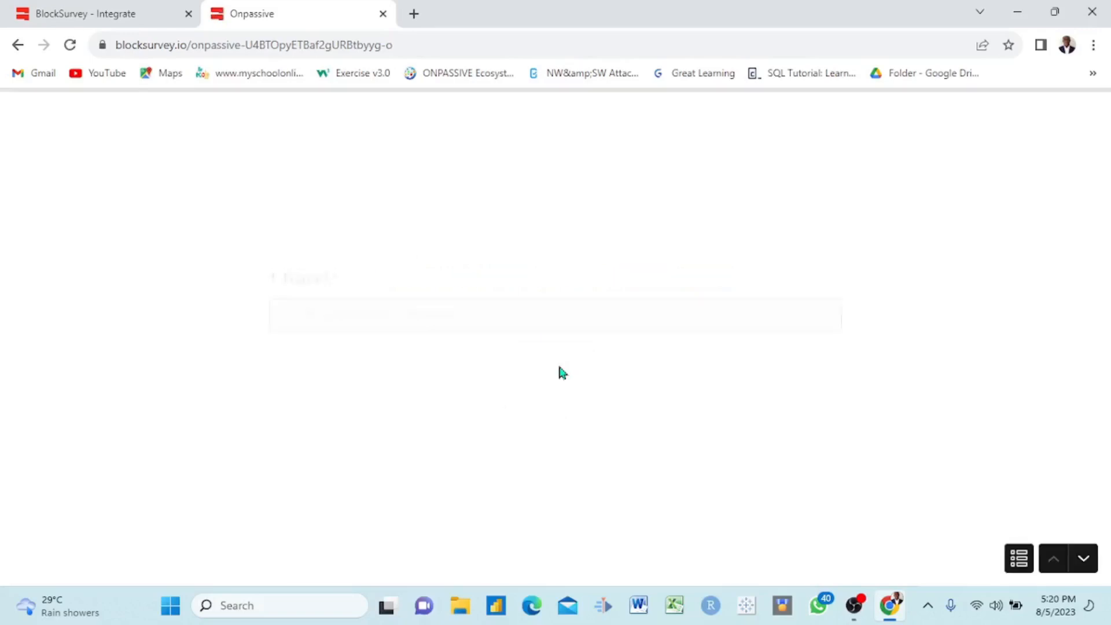
pyautogui.click(142, 25)
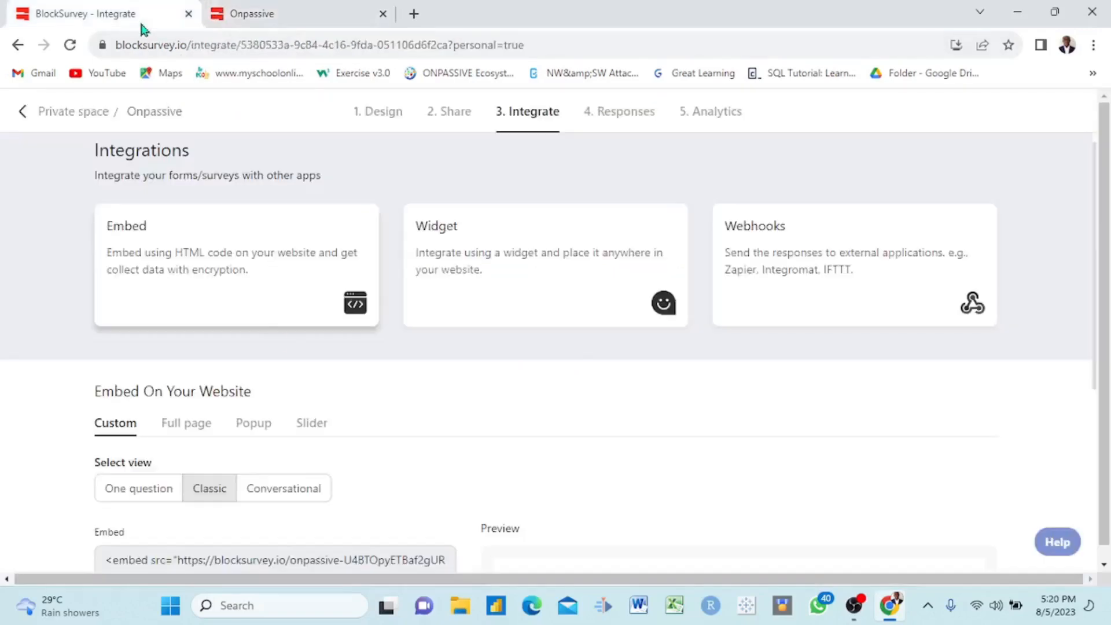
# Set the website embed view to One question and open the survey's design settings.
pyautogui.click(148, 491)
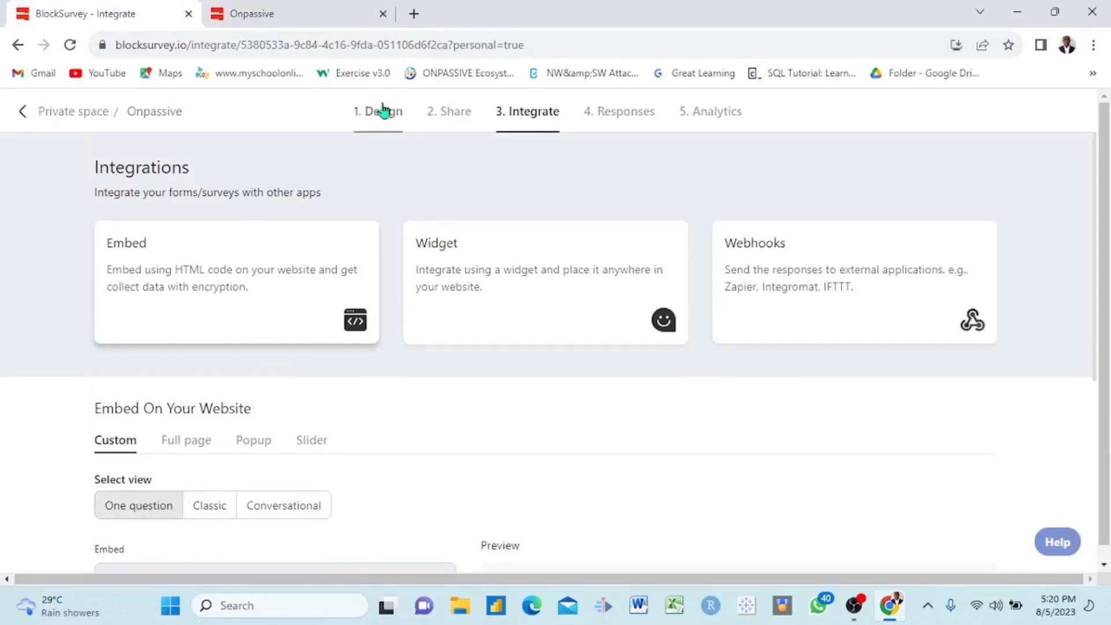
pyautogui.click(385, 114)
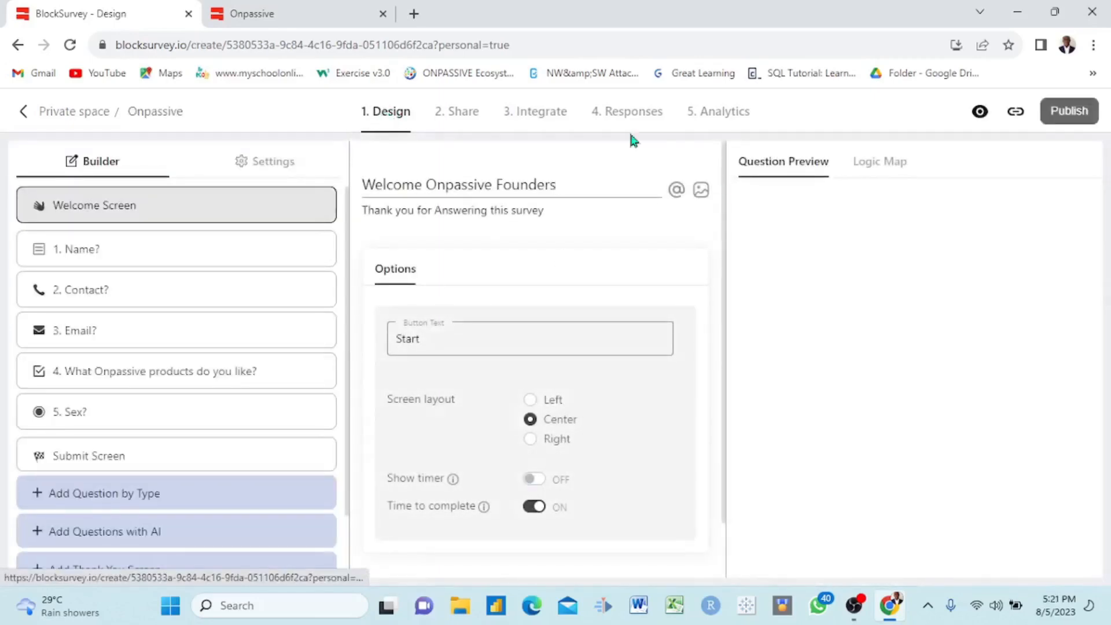
pyautogui.click(278, 165)
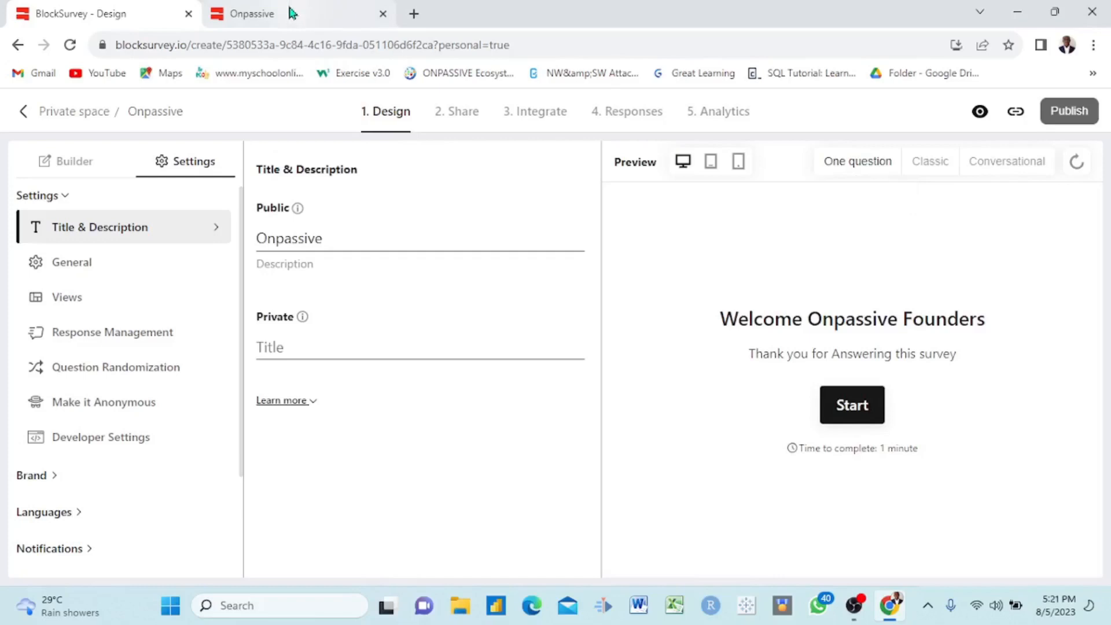
# Submit the live one-question survey response with Male selected for the sex question.
pyautogui.click(315, 11)
pyautogui.click(424, 303)
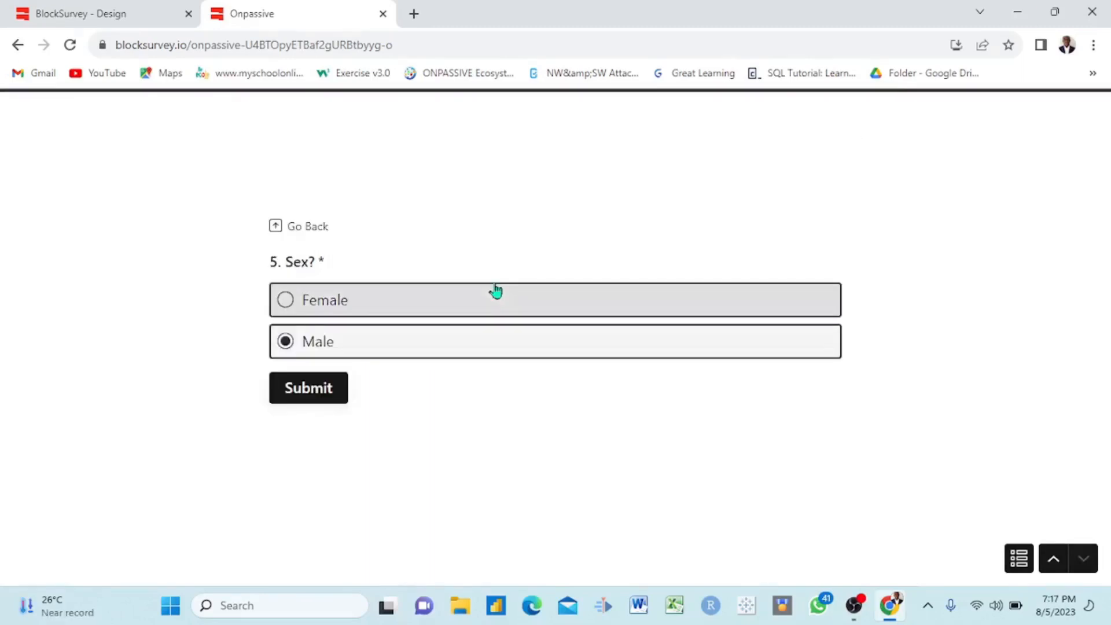
pyautogui.click(295, 395)
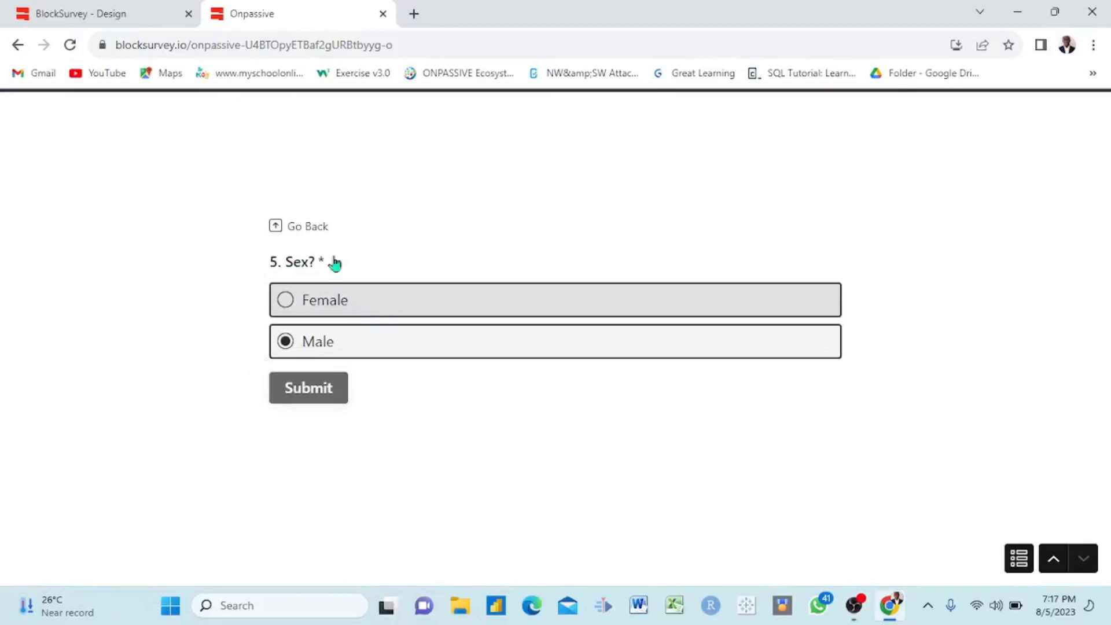
# Preview the survey in Classic view and copy the web URL for the Classic sharing view.
pyautogui.click(111, 12)
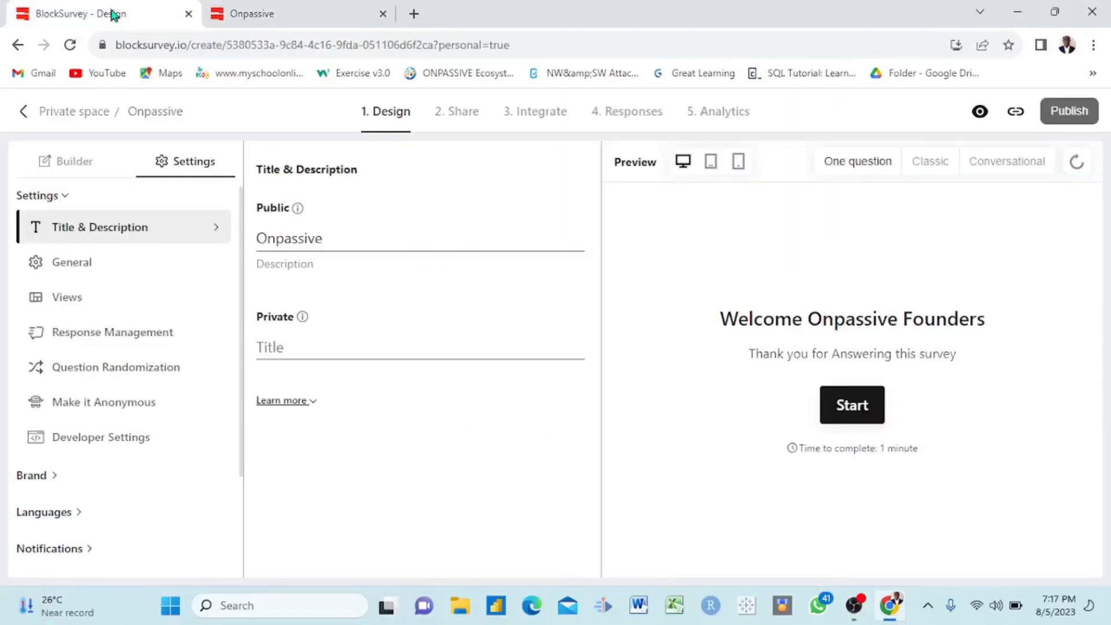
pyautogui.click(929, 165)
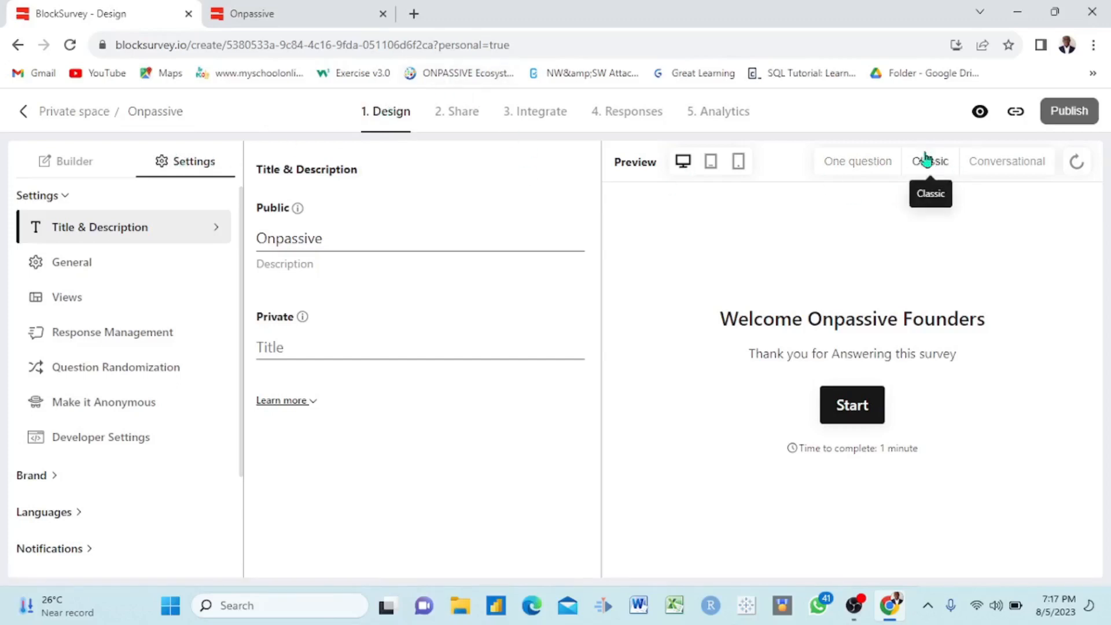
pyautogui.click(461, 114)
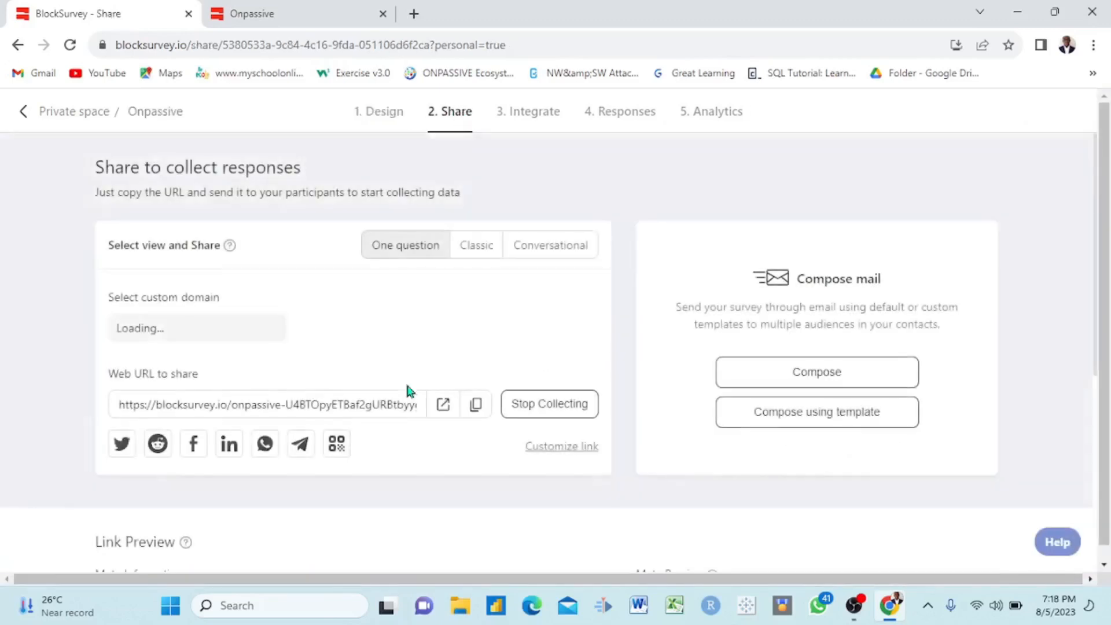
pyautogui.scroll(-7, 295, 380)
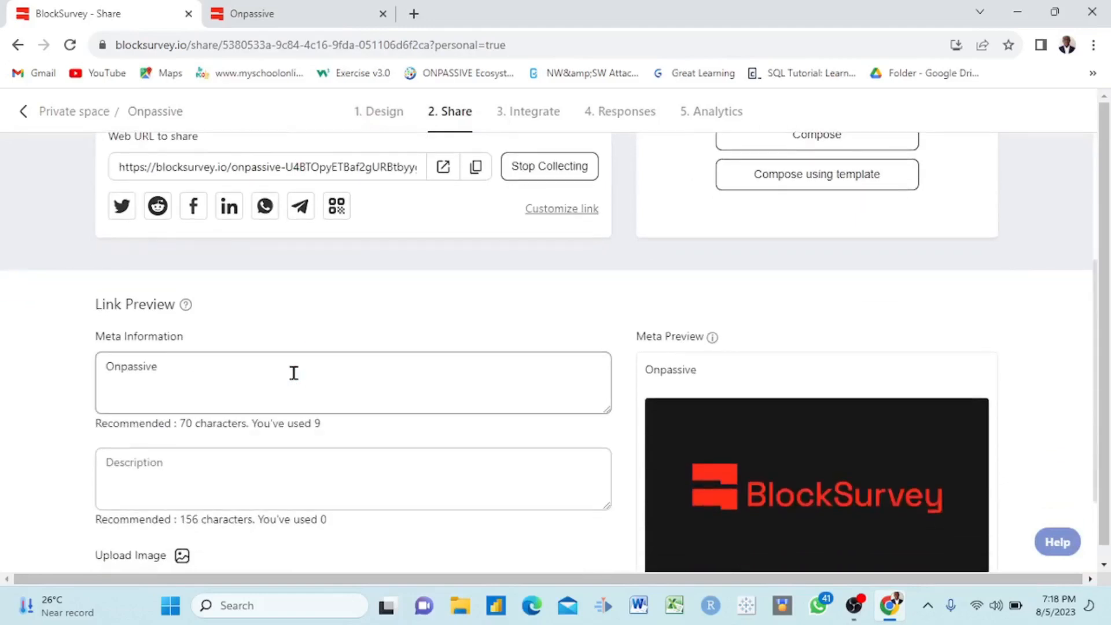
pyautogui.scroll(7, 294, 372)
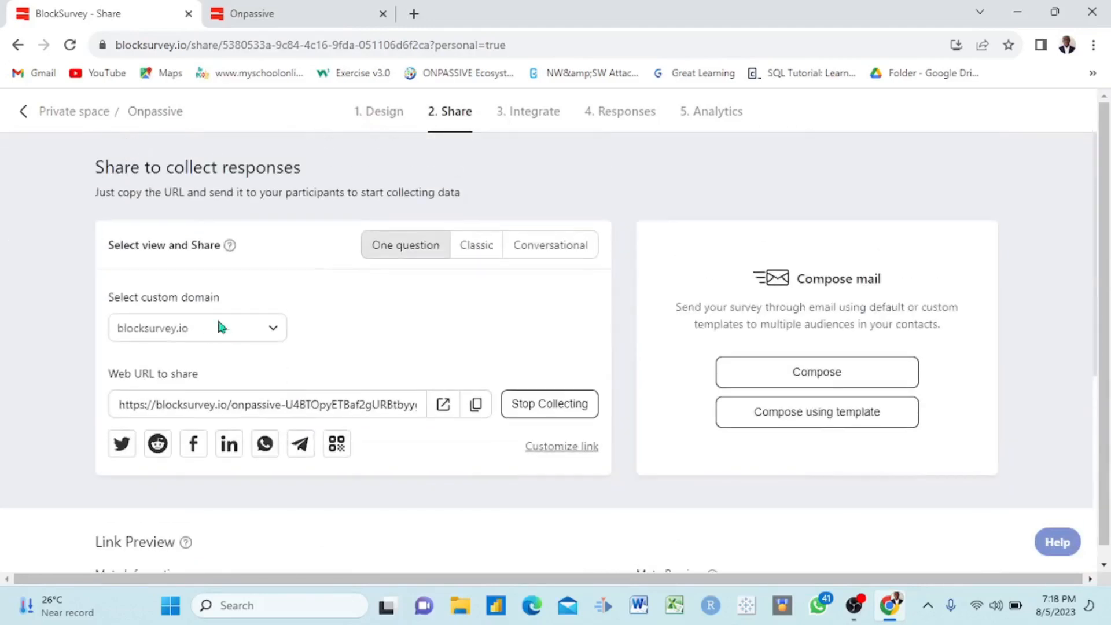
pyautogui.click(479, 251)
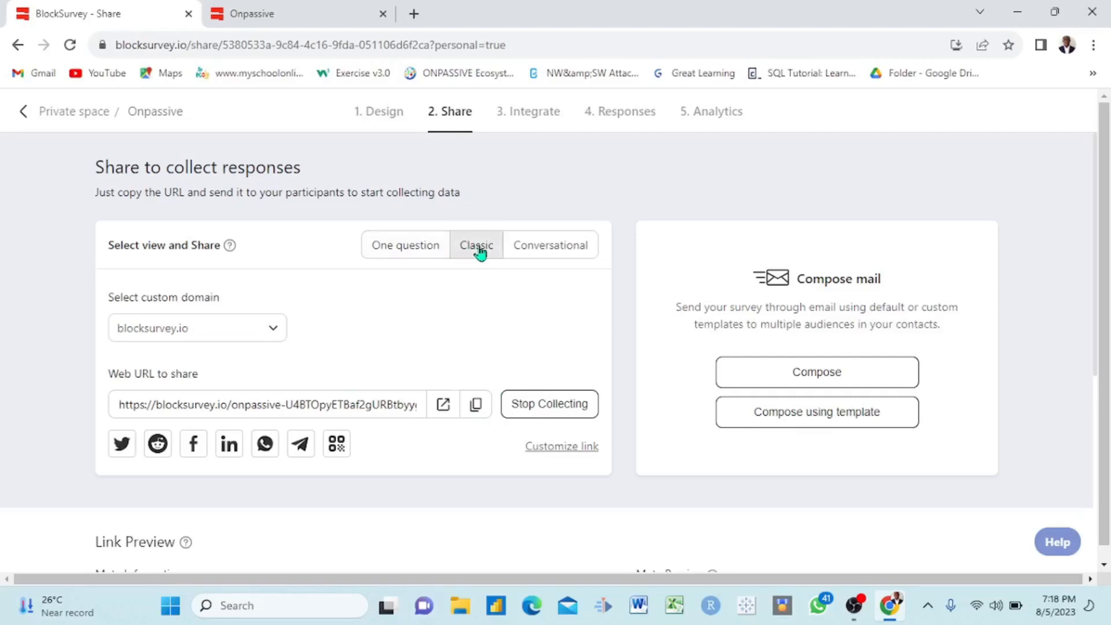
pyautogui.click(475, 408)
# Load the copied Classic link in a new browser tab and start the survey.
pyautogui.click(413, 14)
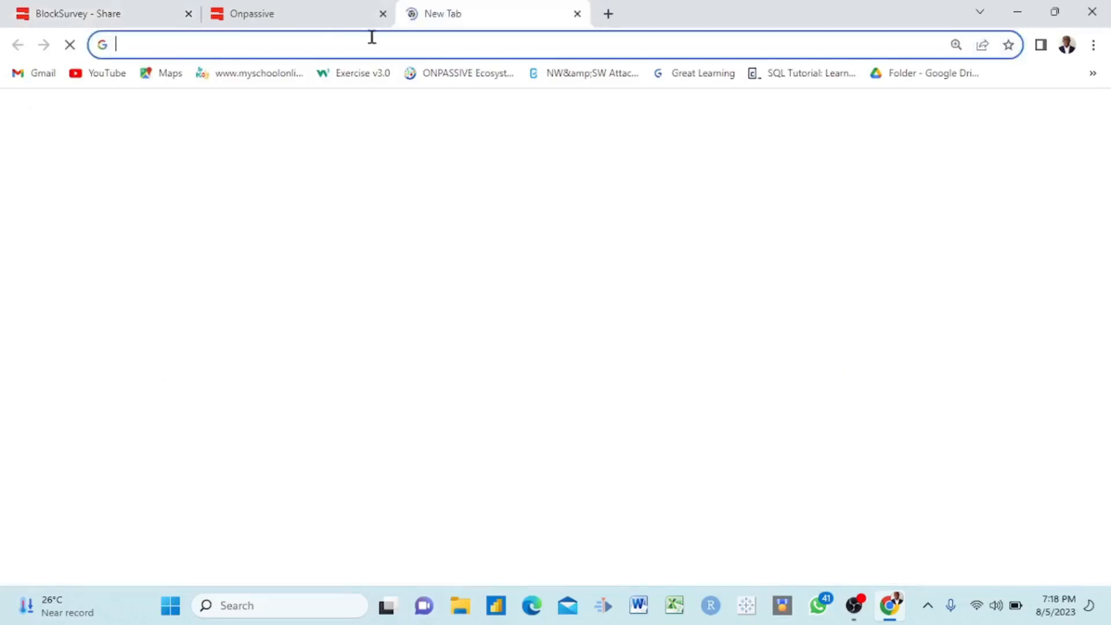
pyautogui.click(334, 46)
pyautogui.hotkey('ctrl', 'v')
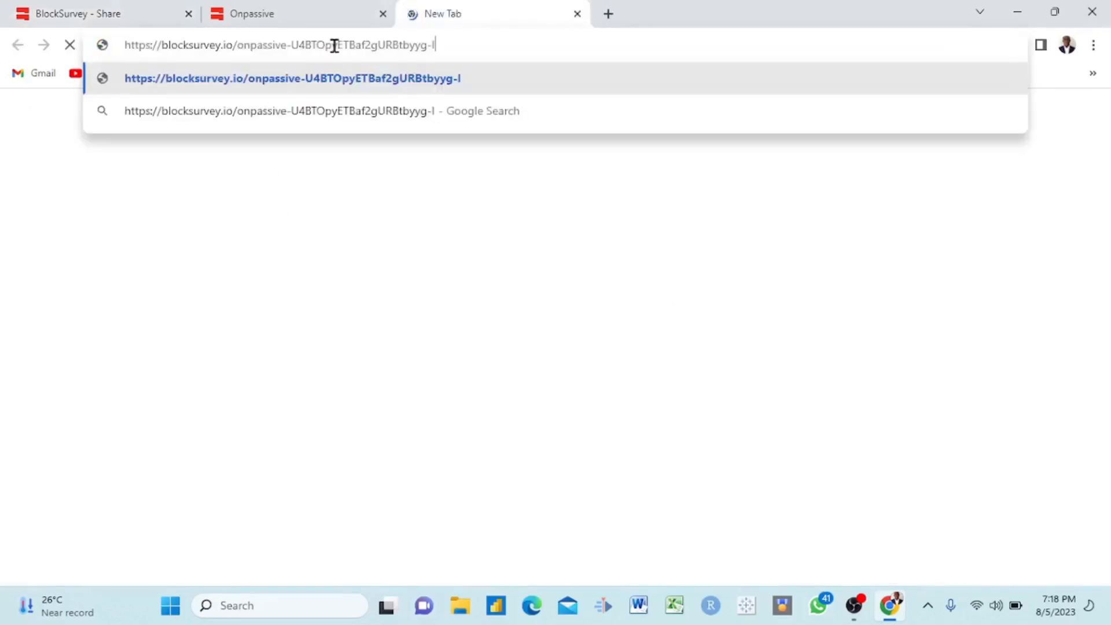
pyautogui.press('Return')
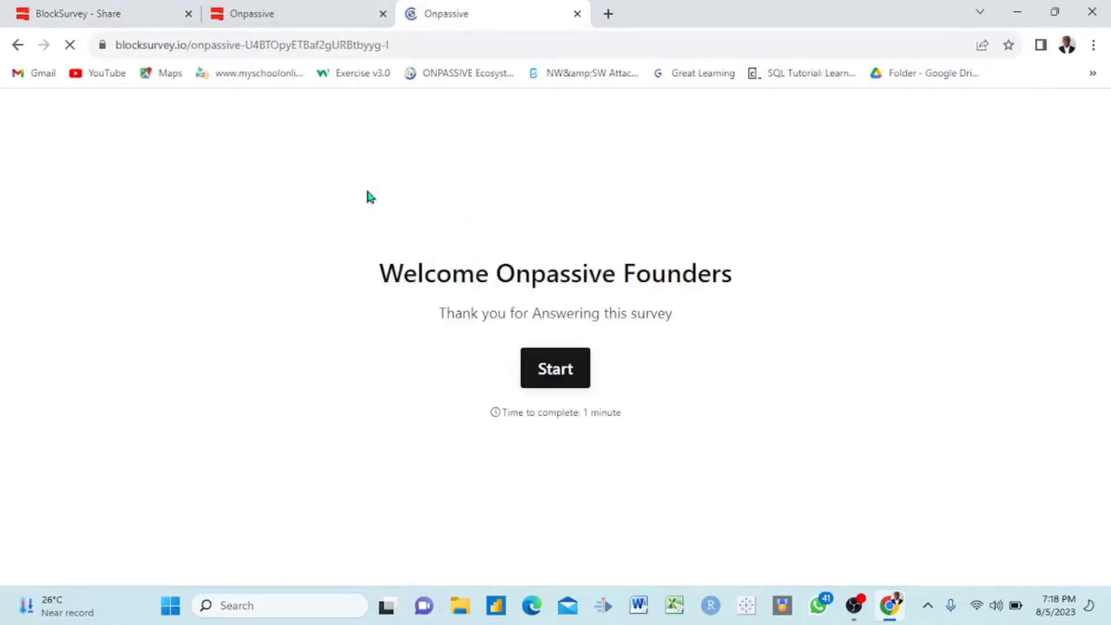
pyautogui.click(555, 386)
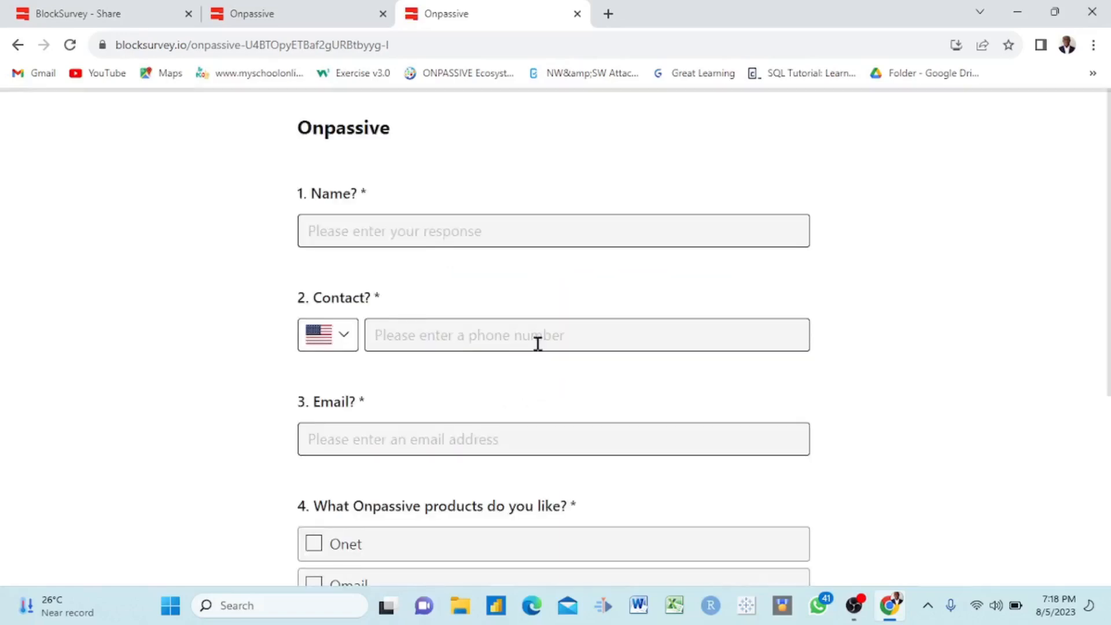
# Examine the full list of questions on the Classic survey page and close its browser tab.
pyautogui.scroll(-5, 536, 342)
pyautogui.scroll(5, 542, 350)
pyautogui.scroll(-3, 539, 350)
pyautogui.scroll(-2, 539, 352)
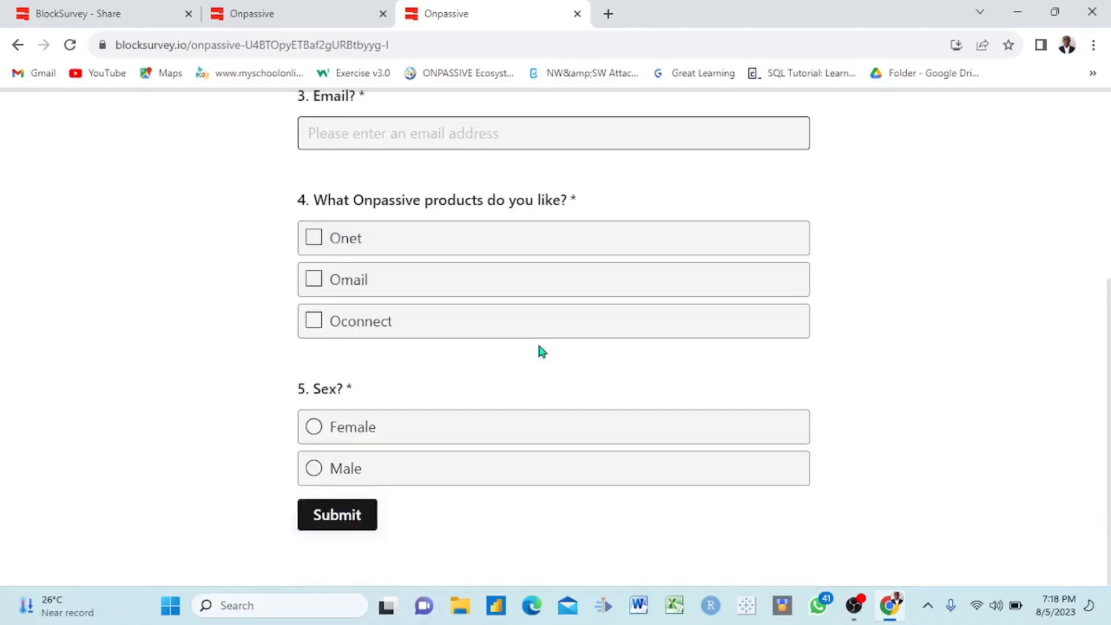
pyautogui.scroll(5, 539, 345)
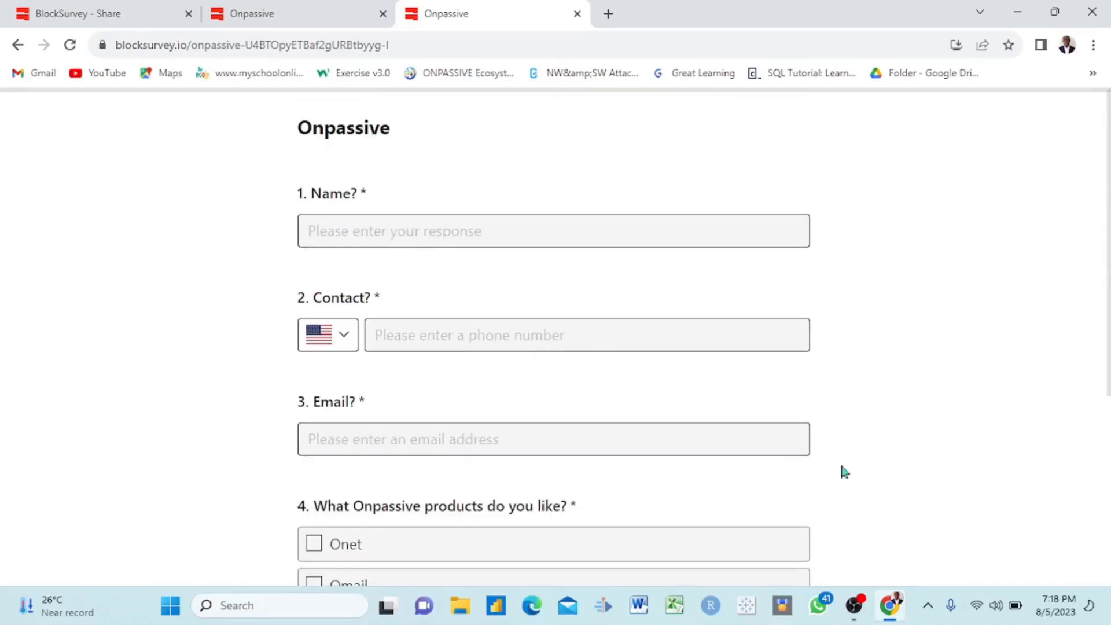
pyautogui.hotkey('ctrl', 'w')
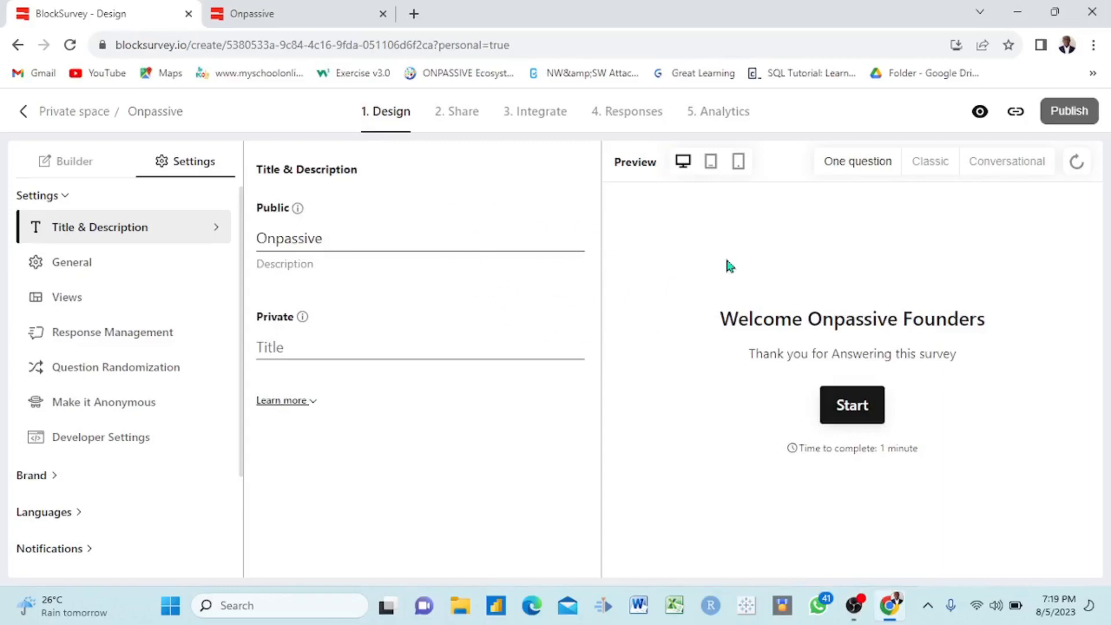
# Preview the survey in Conversational view and copy the web URL for the Conversational sharing view.
pyautogui.click(1007, 166)
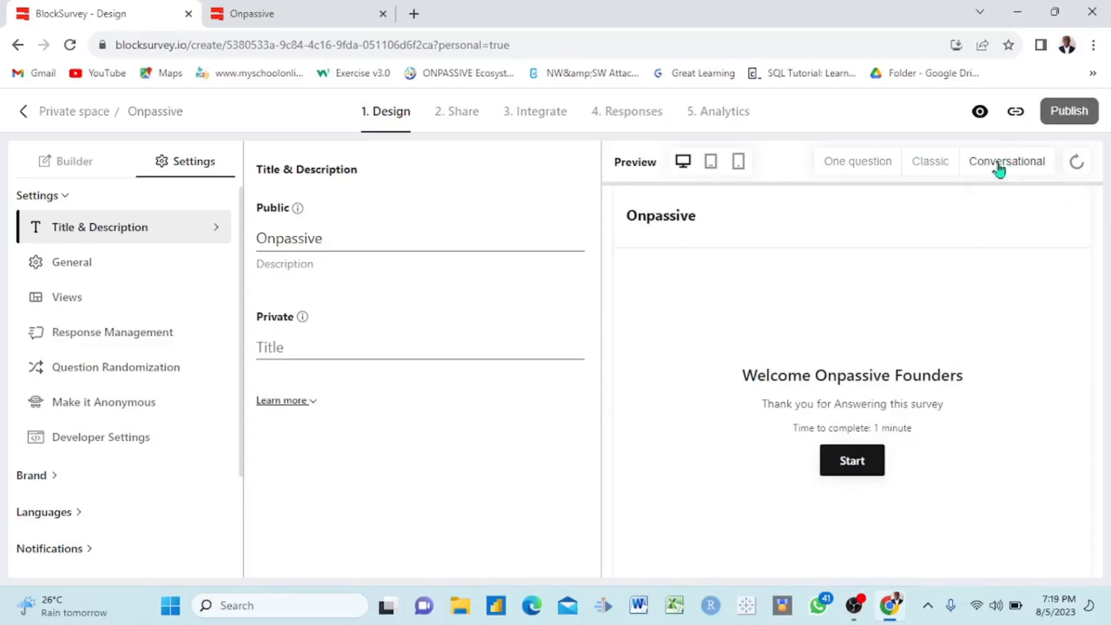
pyautogui.click(460, 120)
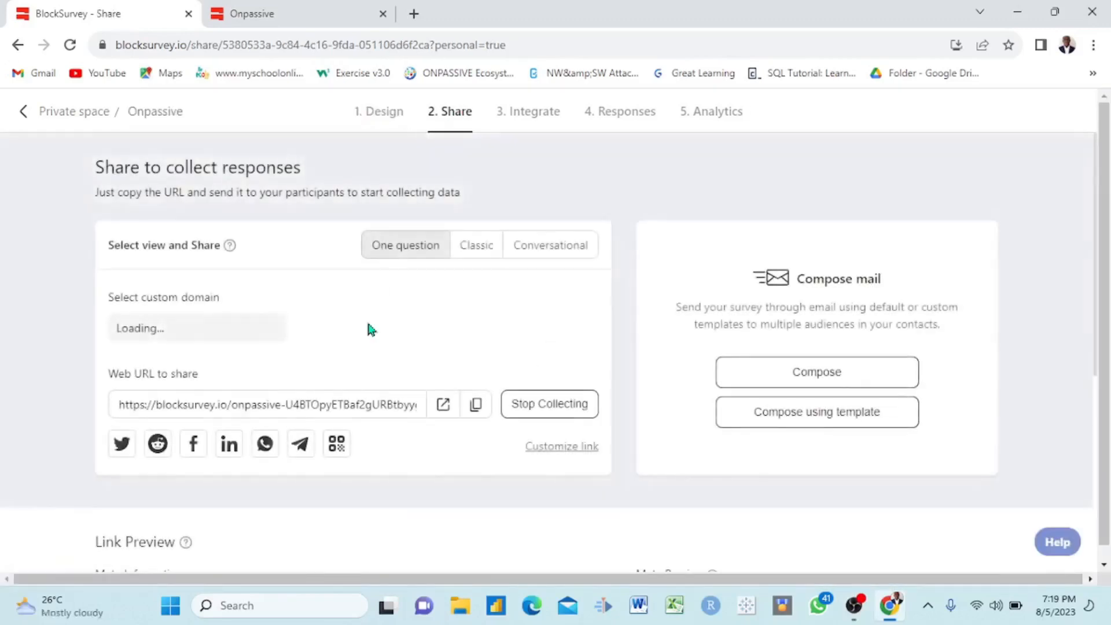
pyautogui.scroll(-1, 370, 328)
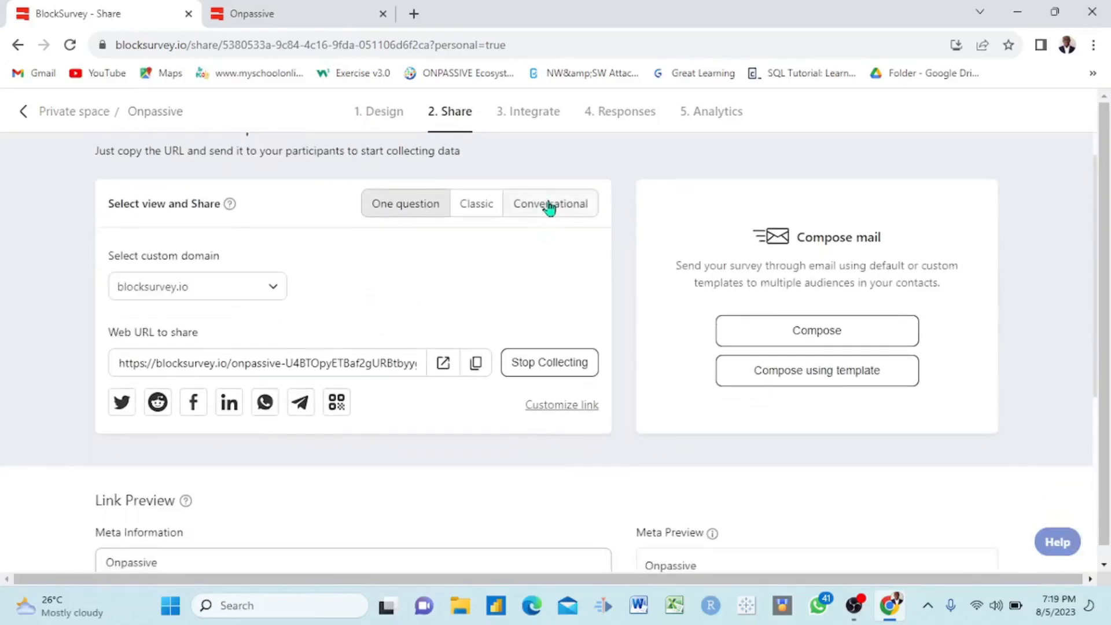
pyautogui.click(549, 208)
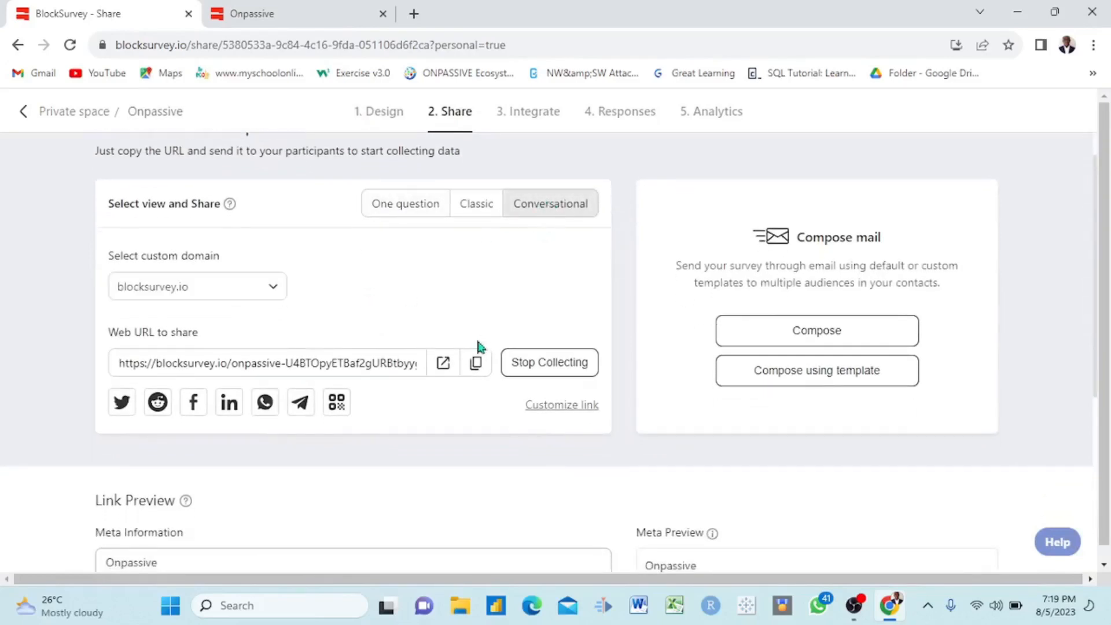
pyautogui.click(475, 365)
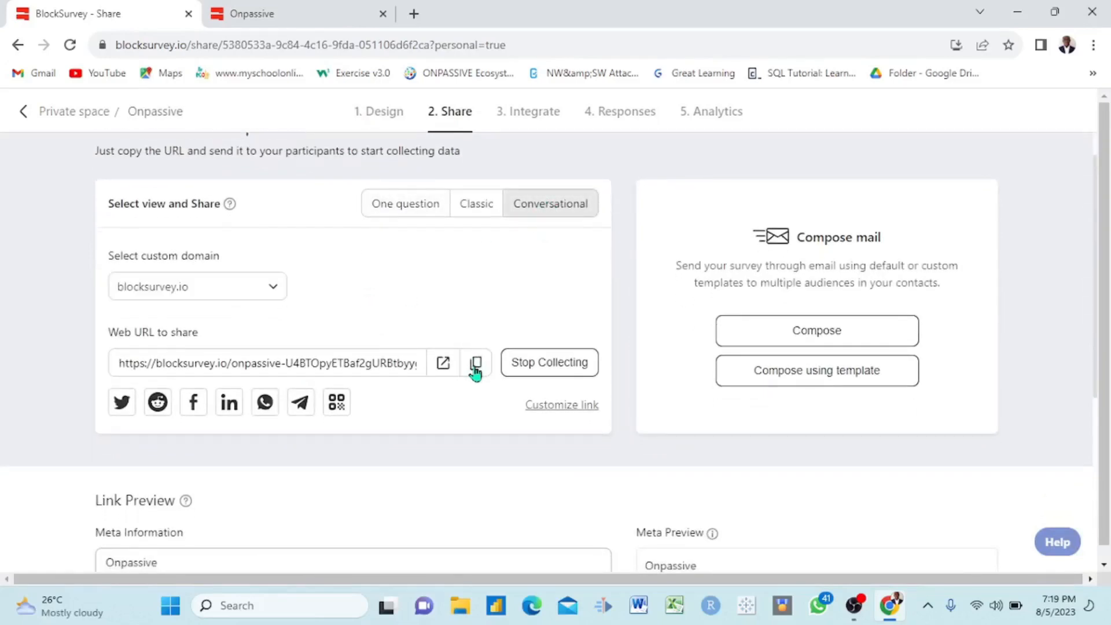
# Load the copied Conversational link in a new browser tab and start the survey.
pyautogui.click(414, 15)
pyautogui.click(379, 46)
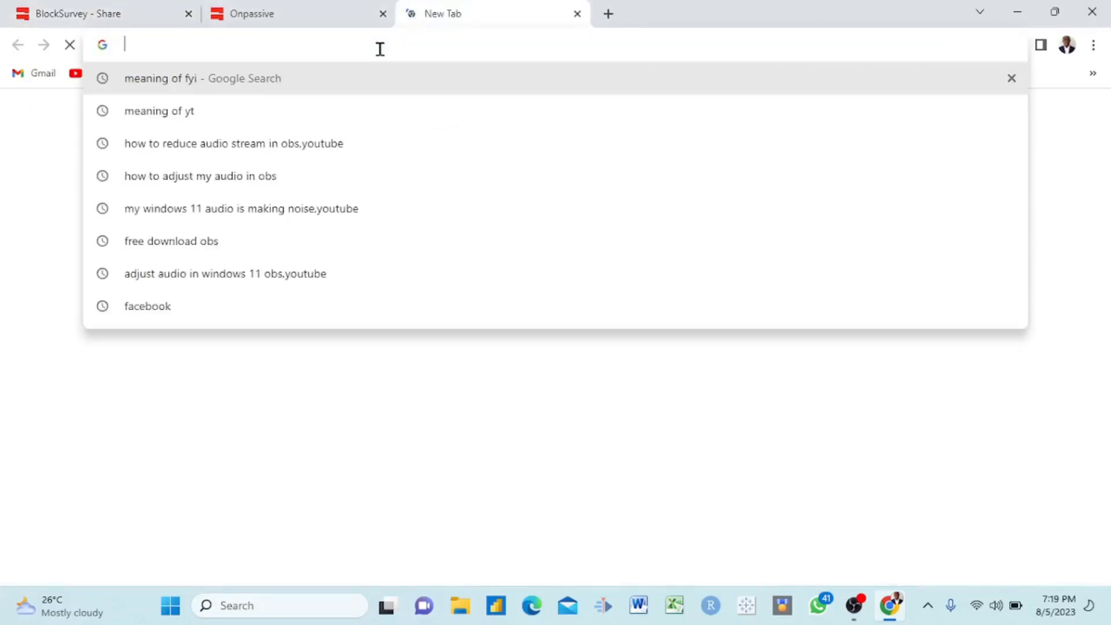
pyautogui.hotkey('ctrl', 'v')
pyautogui.press('Return')
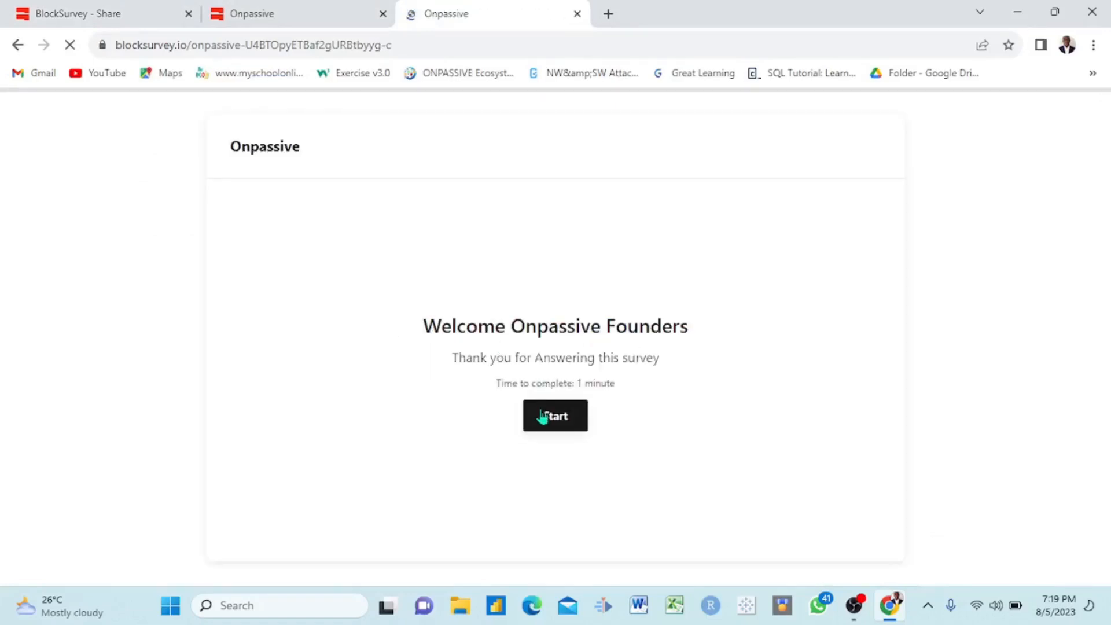
pyautogui.click(542, 417)
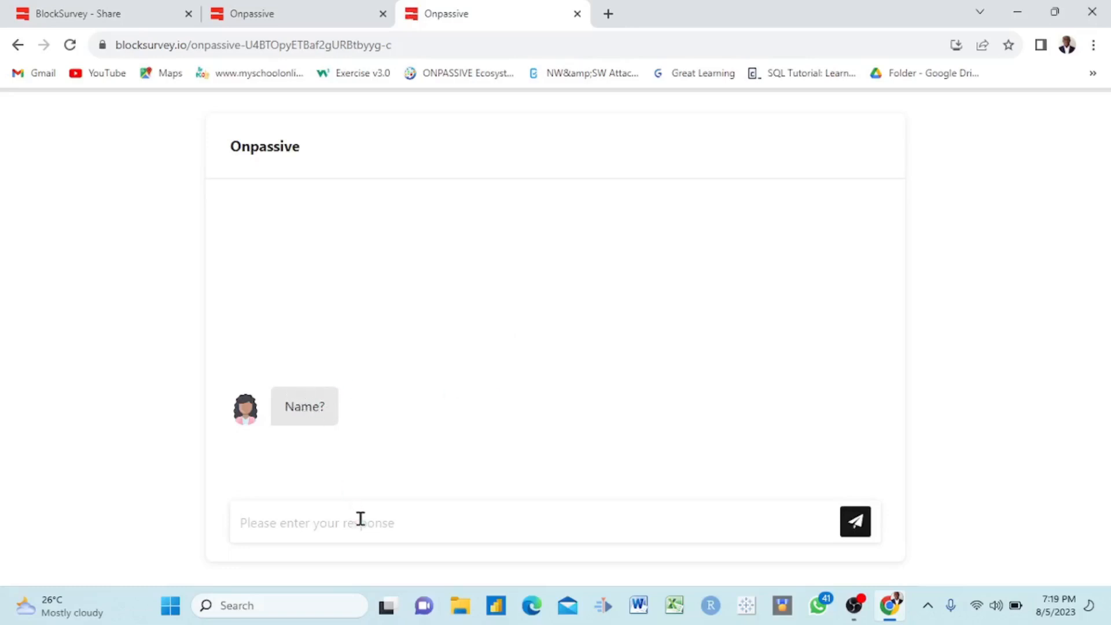
# Answer the conversational survey's first three questions with the respondent's name, phone number and e-mail address.
pyautogui.write('Hilary')
pyautogui.click(855, 521)
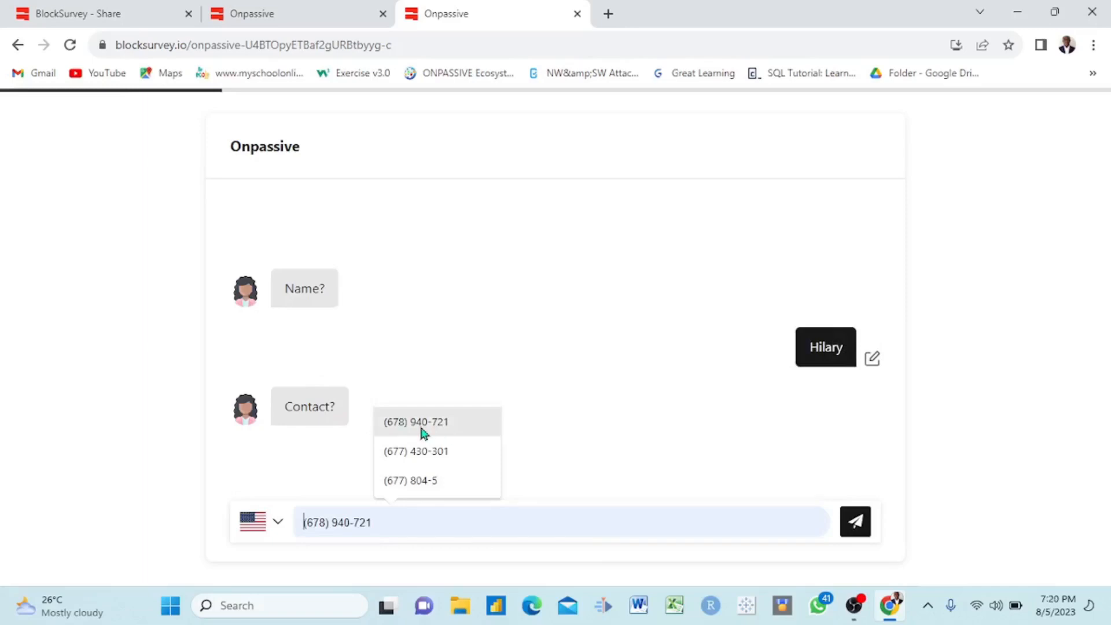
pyautogui.click(434, 430)
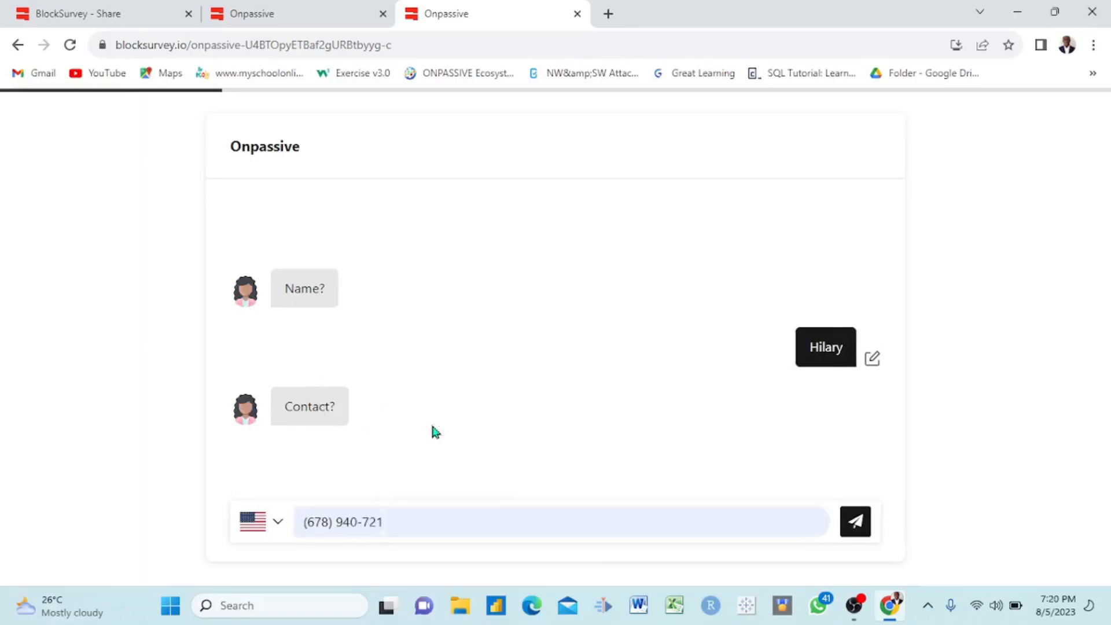
pyautogui.click(842, 519)
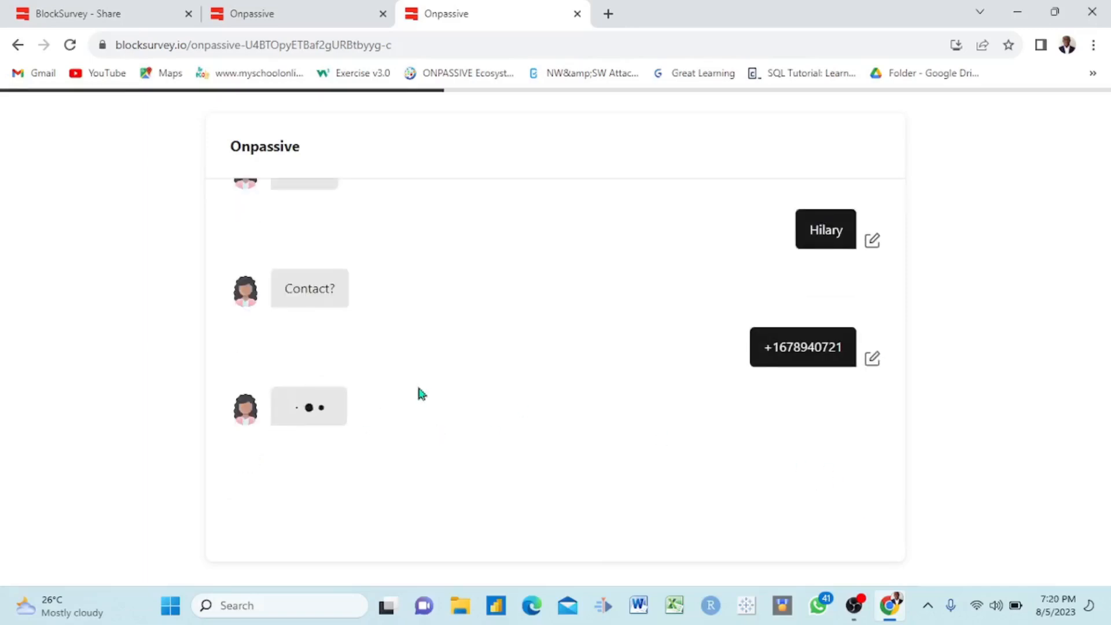
pyautogui.click(389, 428)
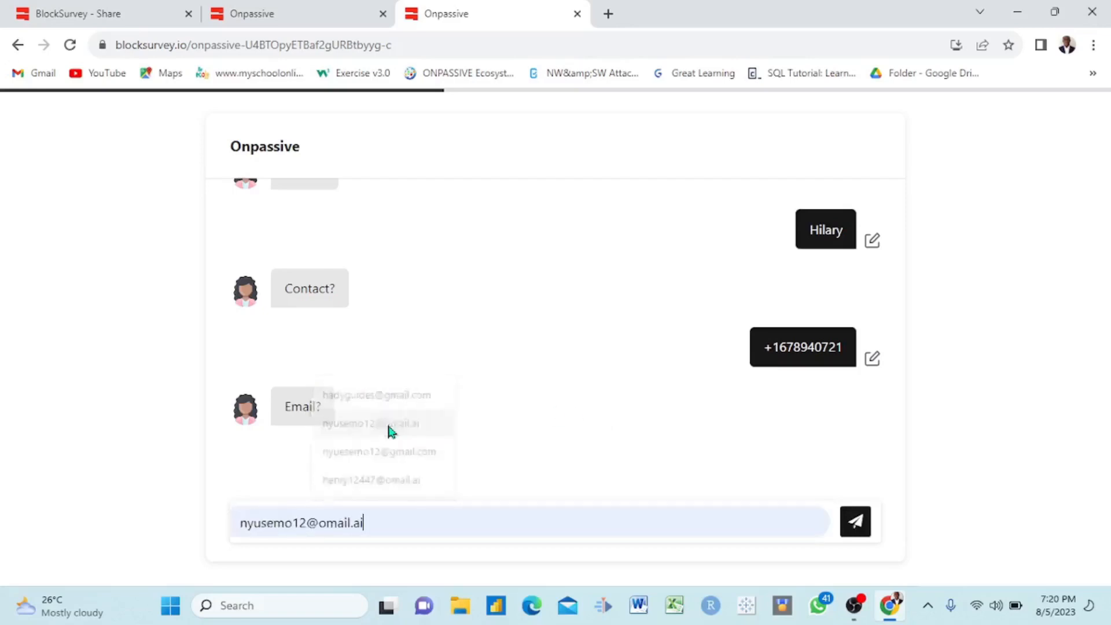
pyautogui.click(854, 520)
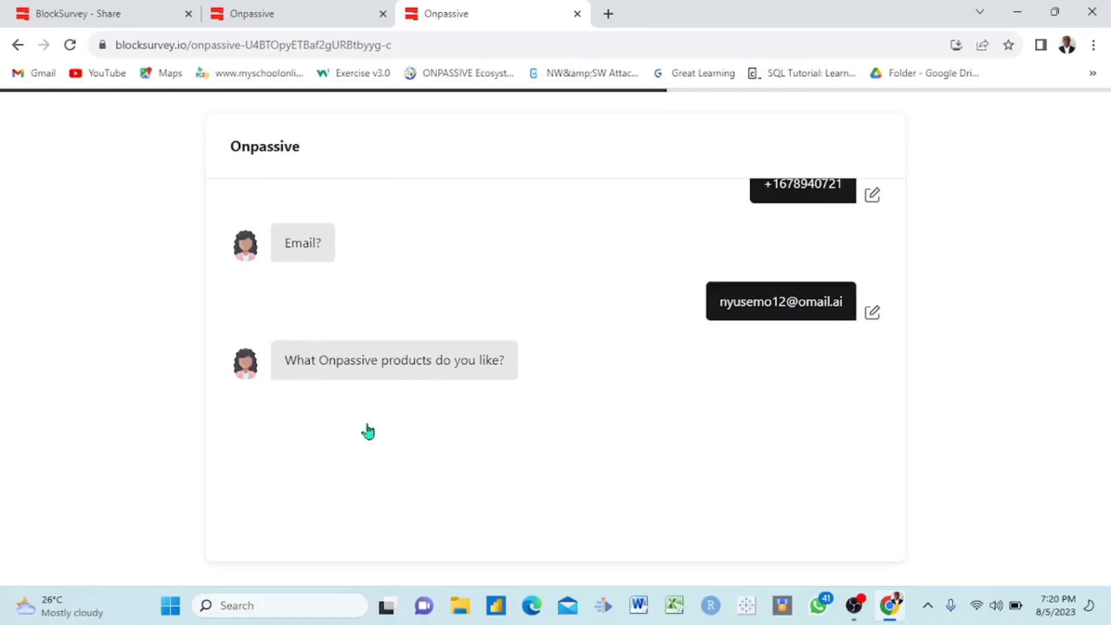
# Choose Onet, Omail and Oconnect as the liked products and answer the sex question with Male.
pyautogui.click(306, 417)
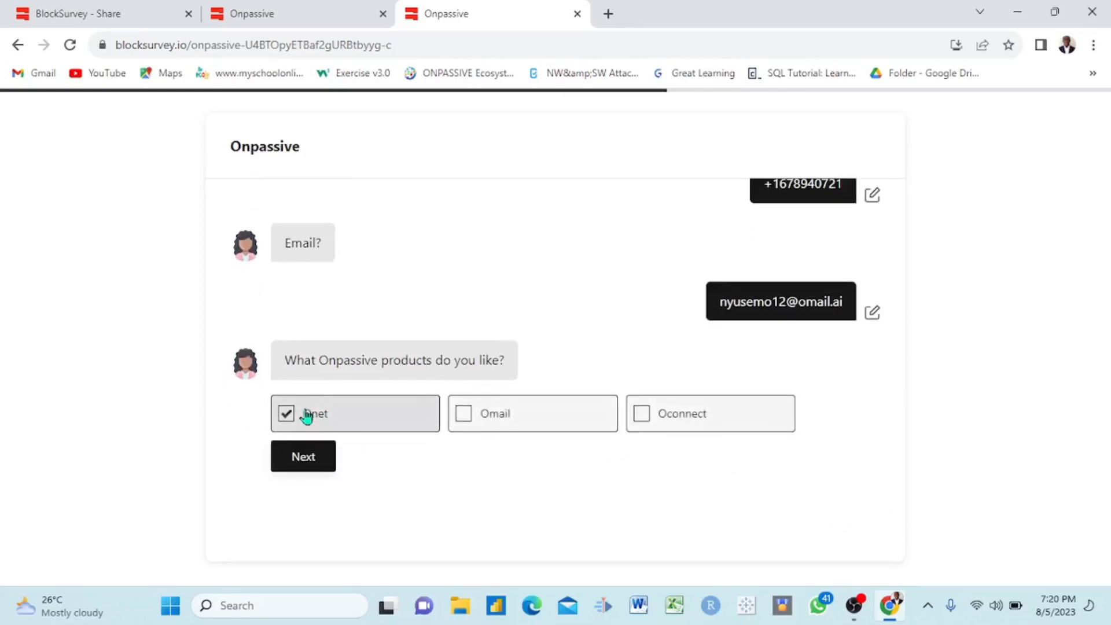
pyautogui.click(649, 426)
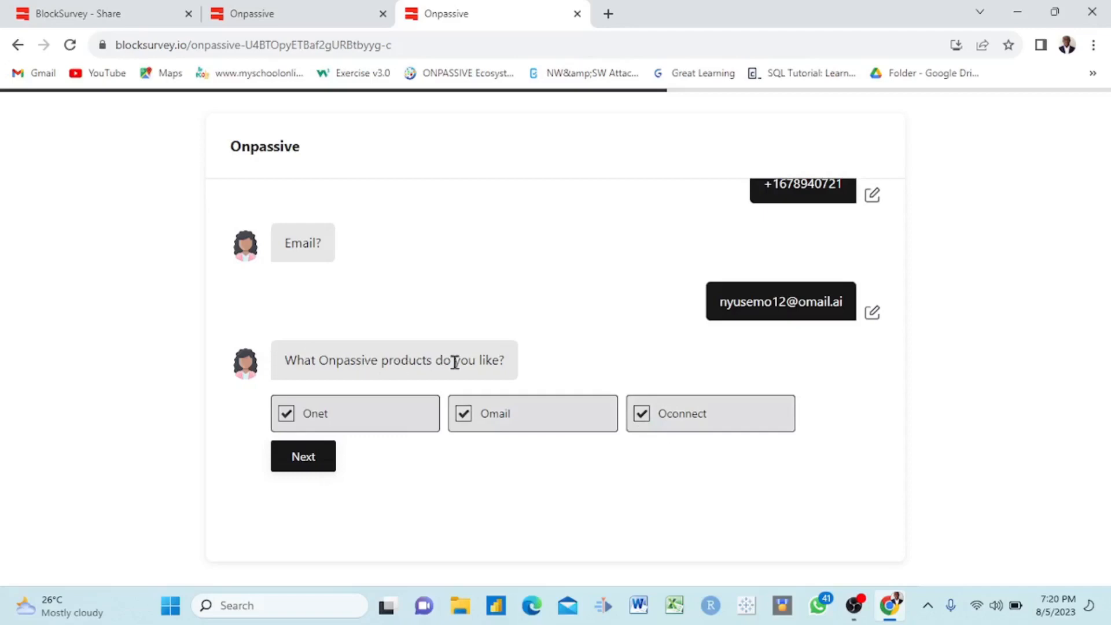
pyautogui.click(305, 469)
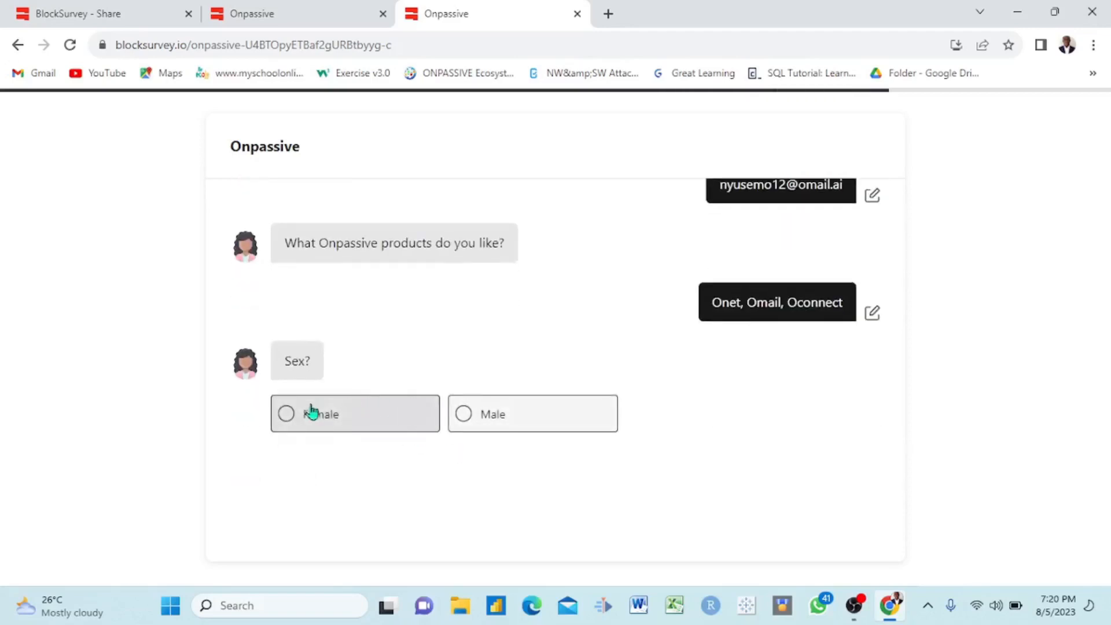
pyautogui.click(465, 414)
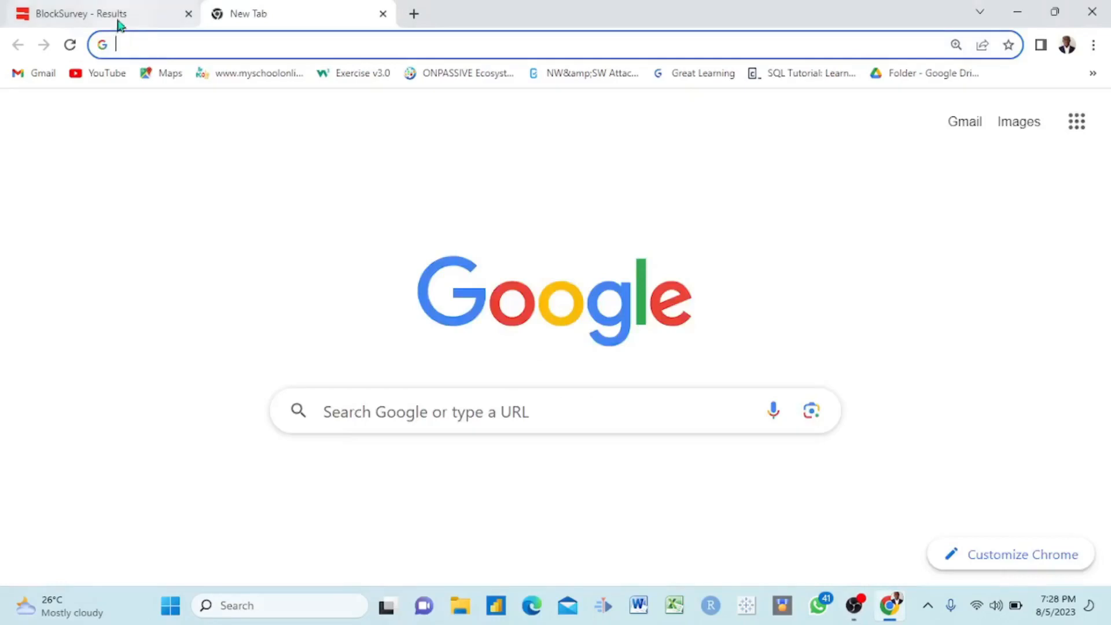
# Review the Onpassive survey's collected responses and the analytics report's name, contact and email answers.
pyautogui.click(119, 17)
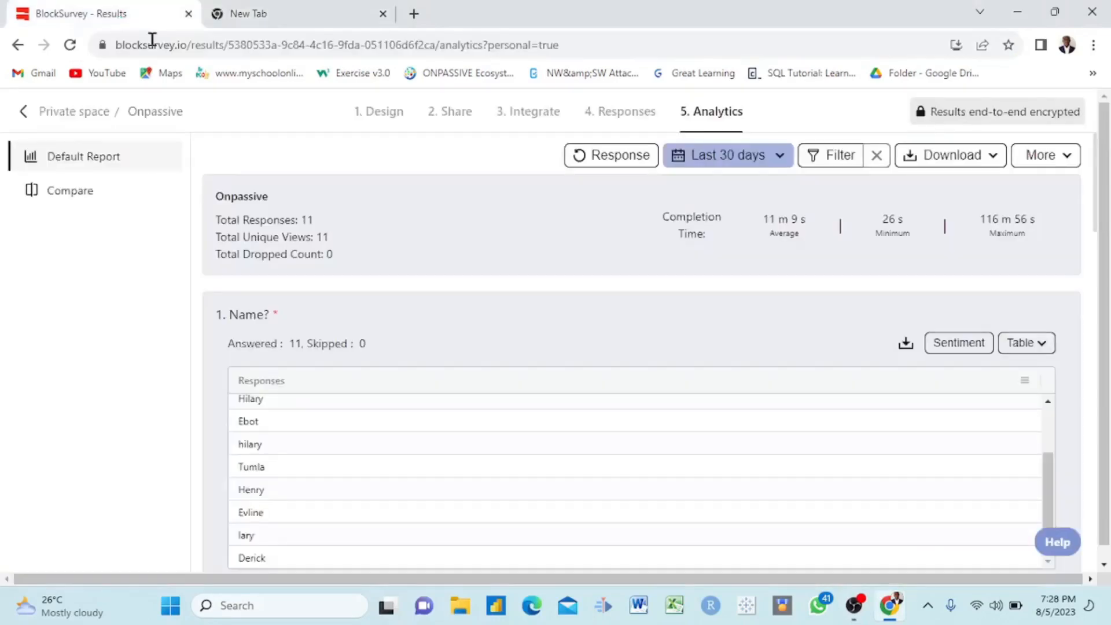
pyautogui.click(622, 118)
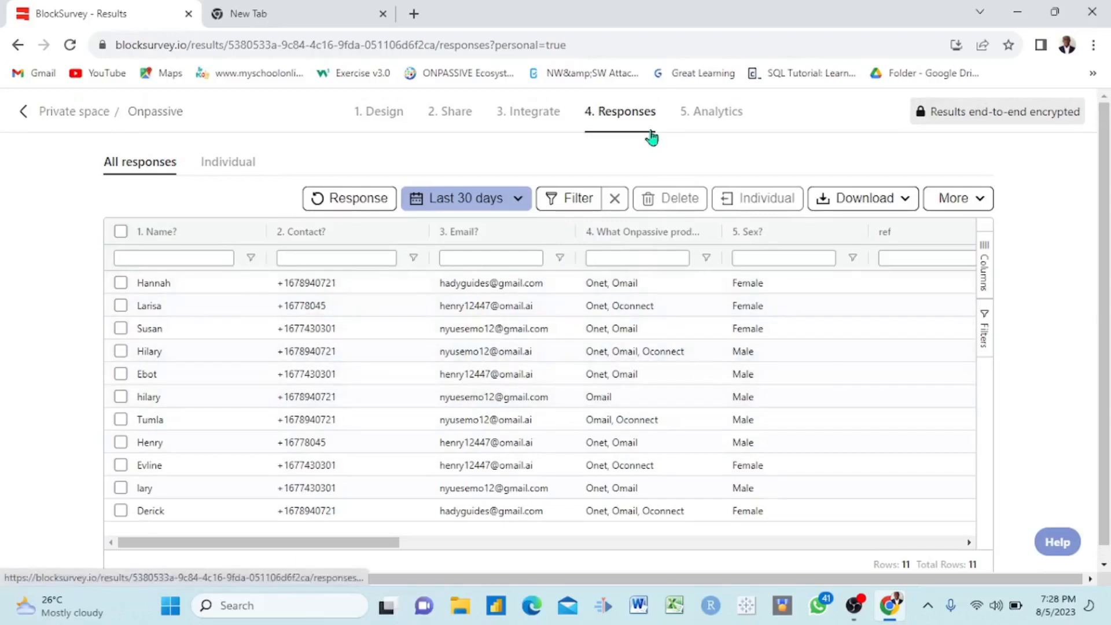
pyautogui.click(710, 118)
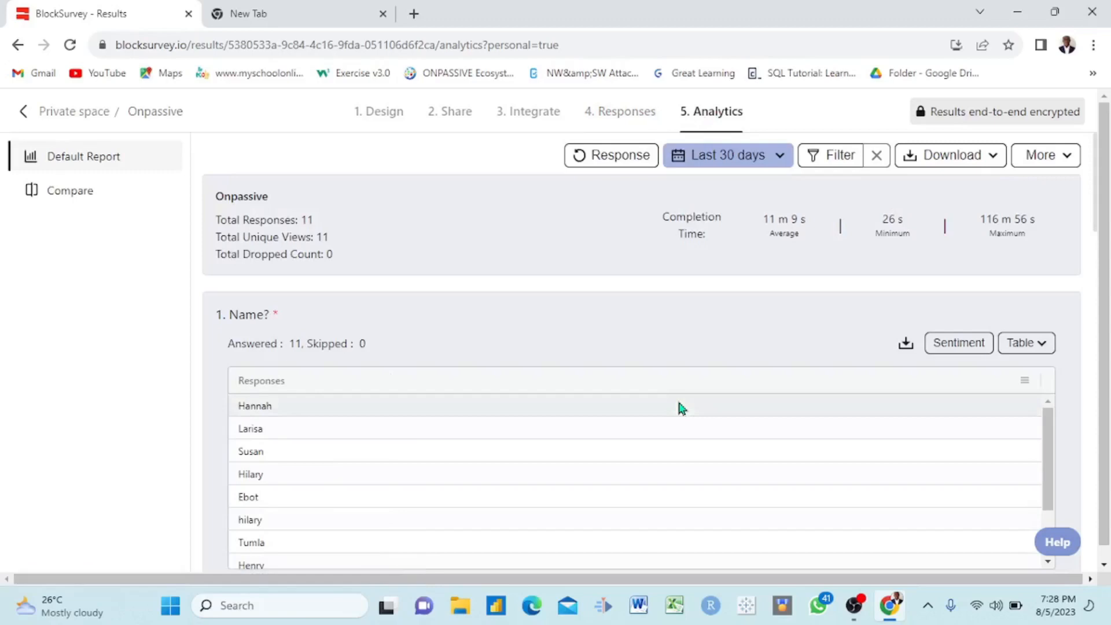
pyautogui.scroll(-2, 678, 405)
pyautogui.scroll(-3, 681, 407)
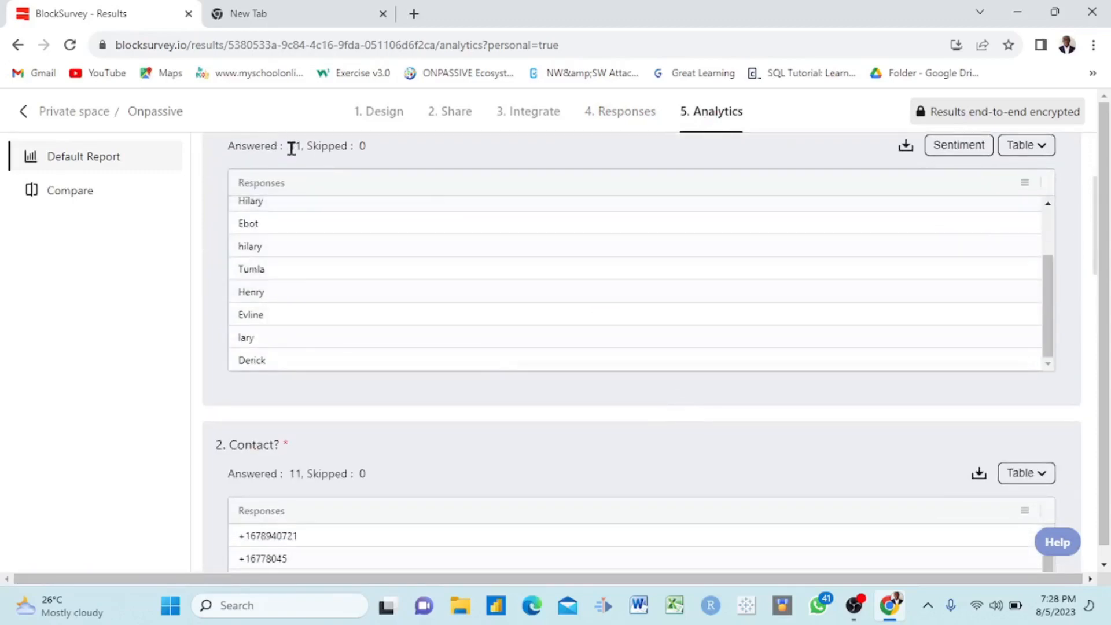
pyautogui.scroll(-4, 453, 272)
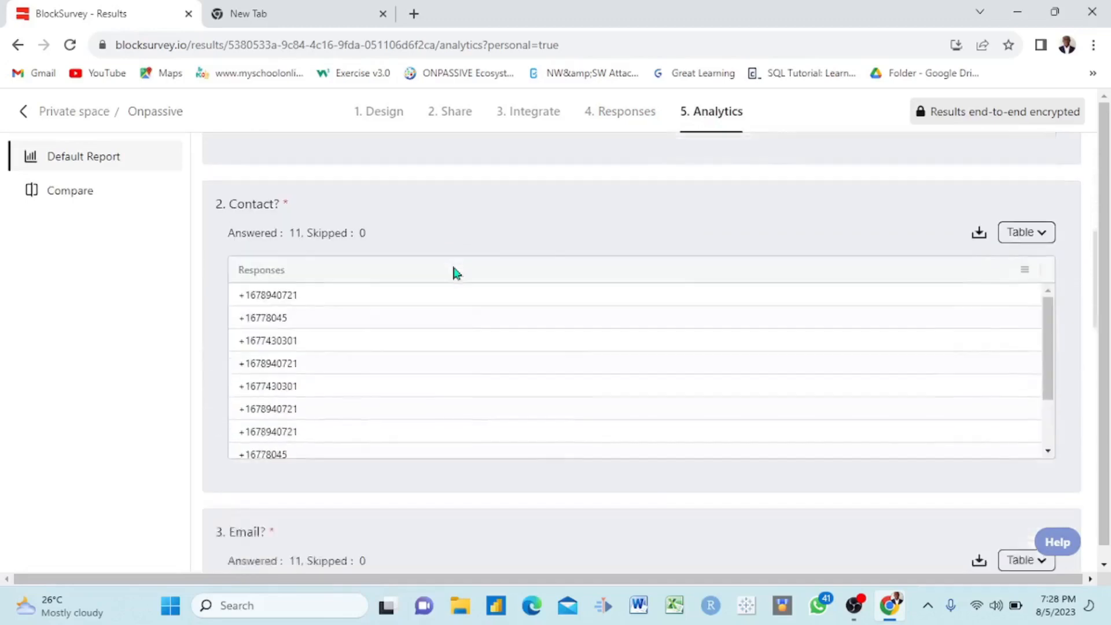
pyautogui.scroll(-5, 456, 272)
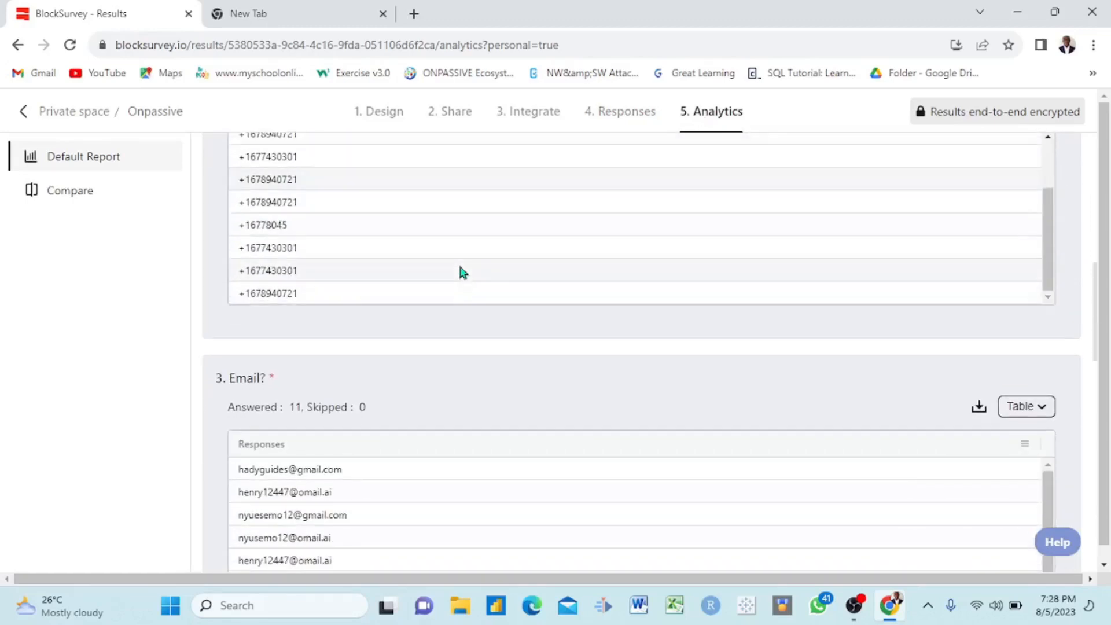
# Examine the analytics charts and answer breakdowns for the liked Onpassive products and sex questions.
pyautogui.scroll(-8, 461, 272)
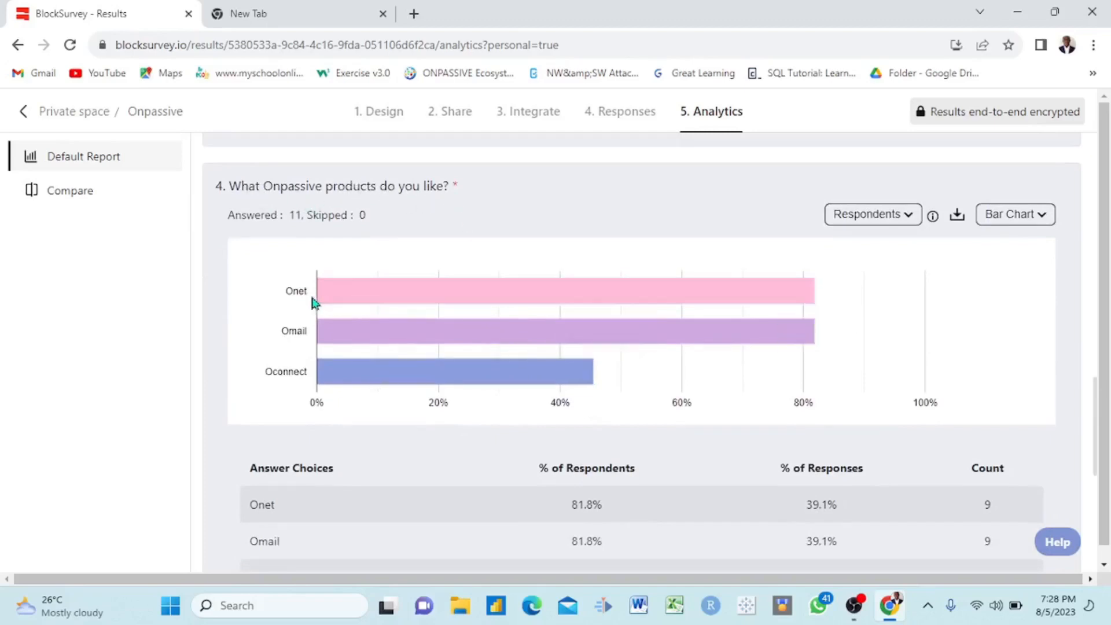
pyautogui.moveTo(460, 306)
pyautogui.moveTo(355, 336)
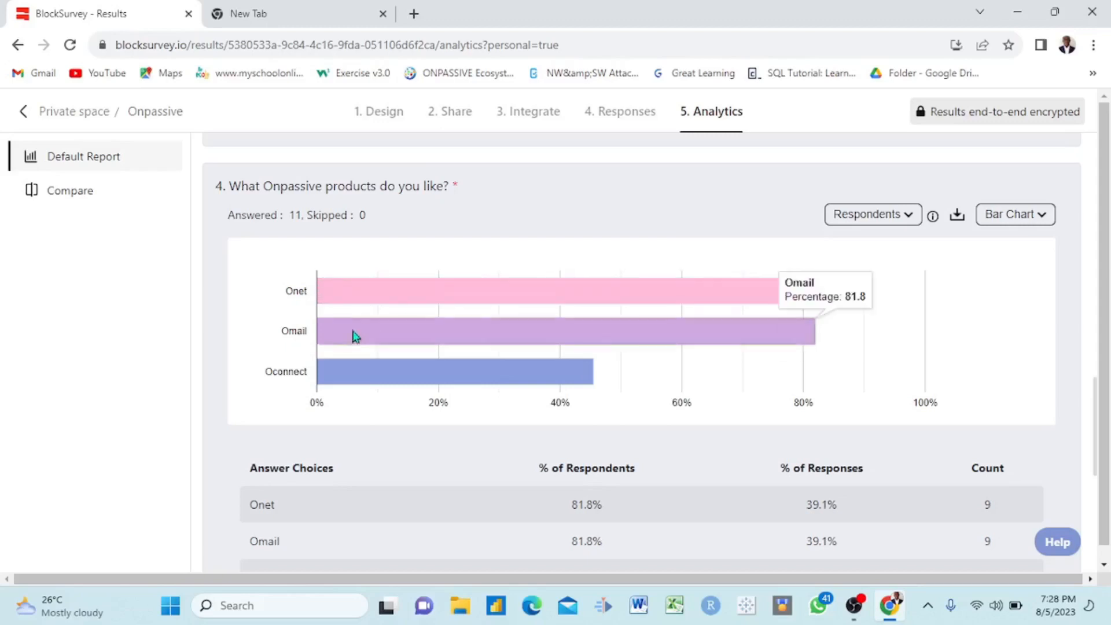
pyautogui.moveTo(329, 376)
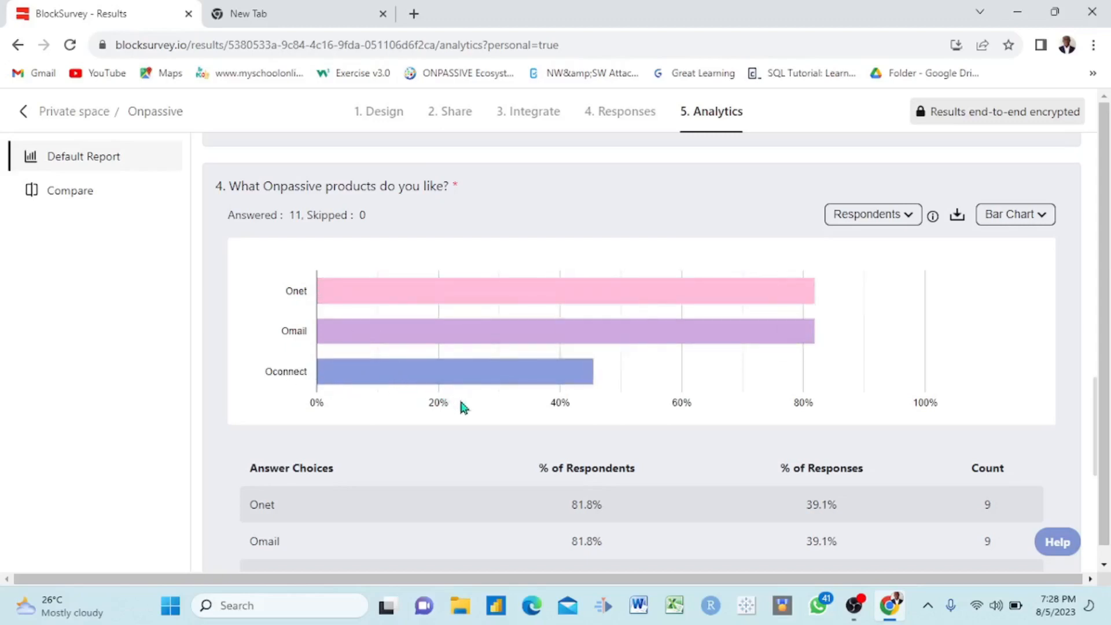
pyautogui.scroll(-3, 463, 407)
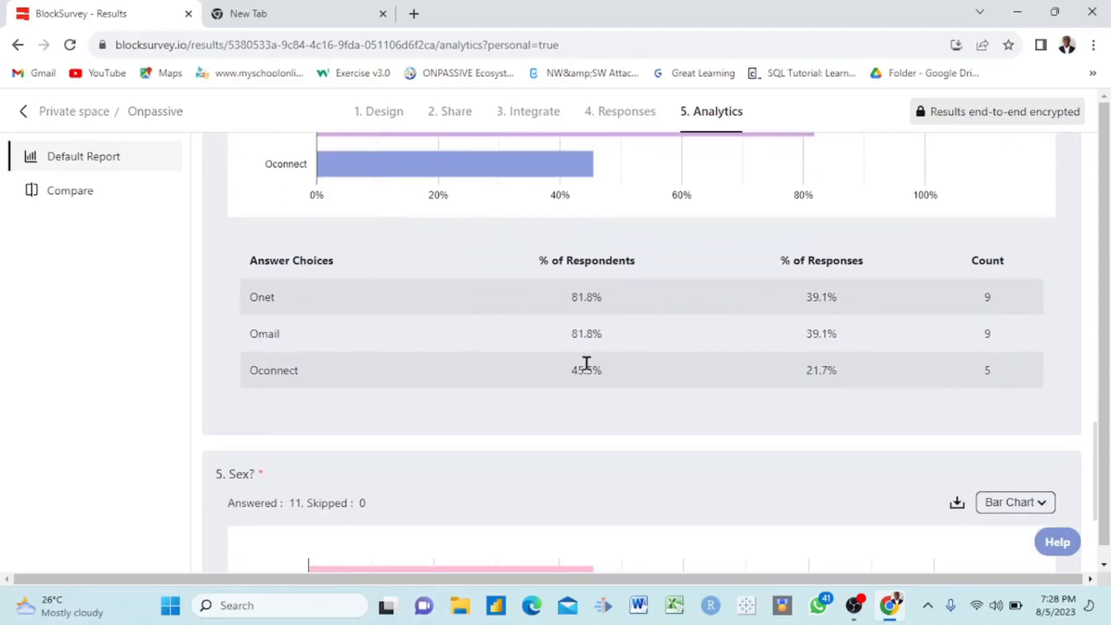
pyautogui.scroll(-4, 586, 362)
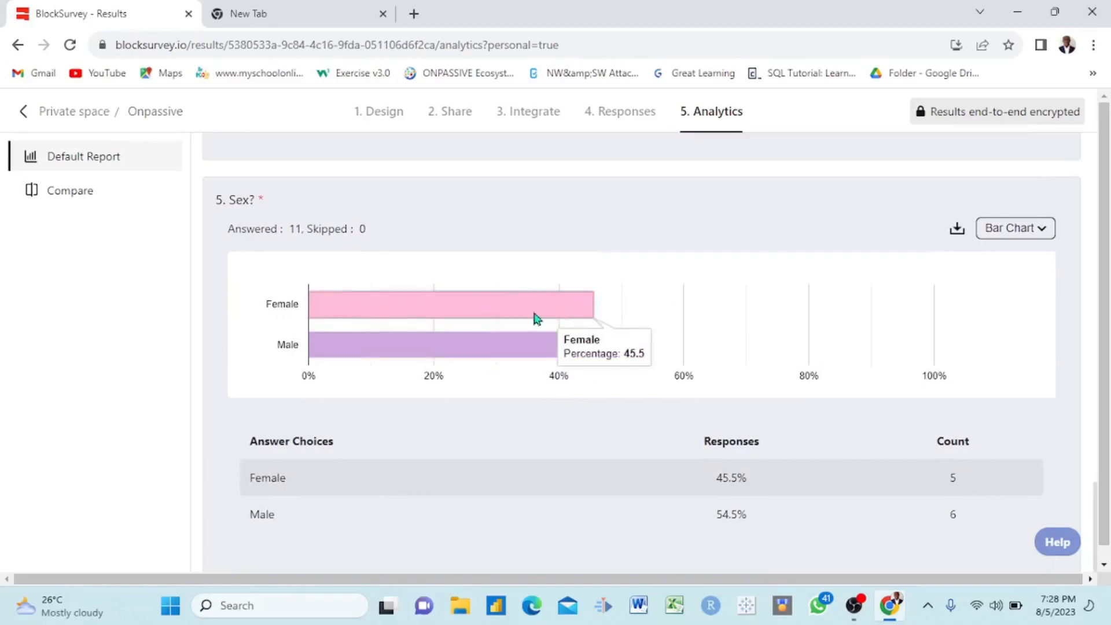
pyautogui.moveTo(532, 351)
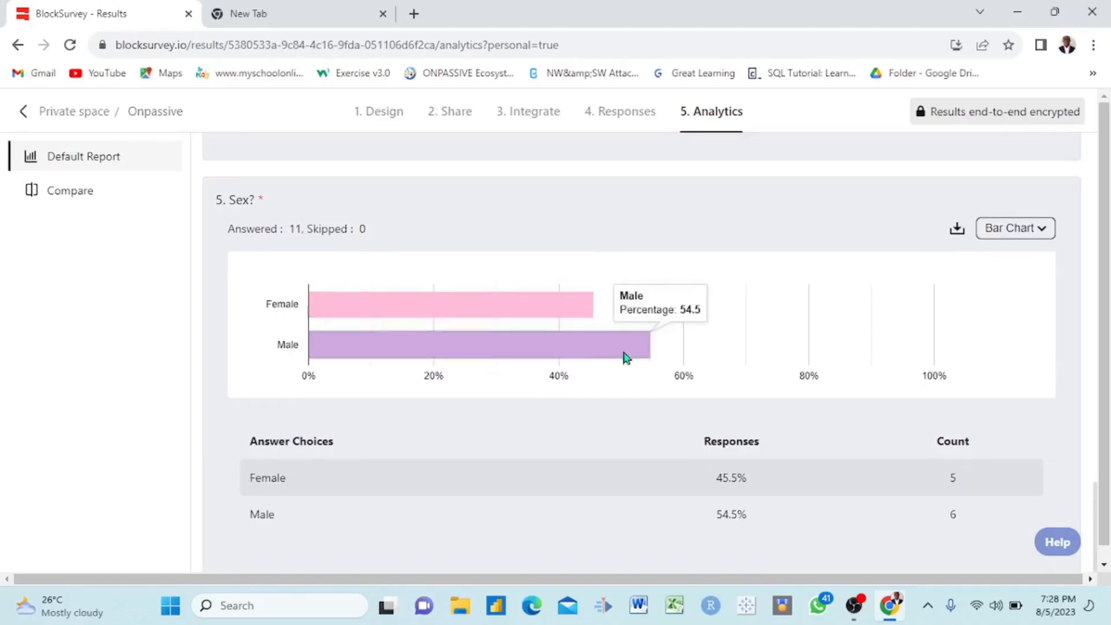
pyautogui.moveTo(562, 305)
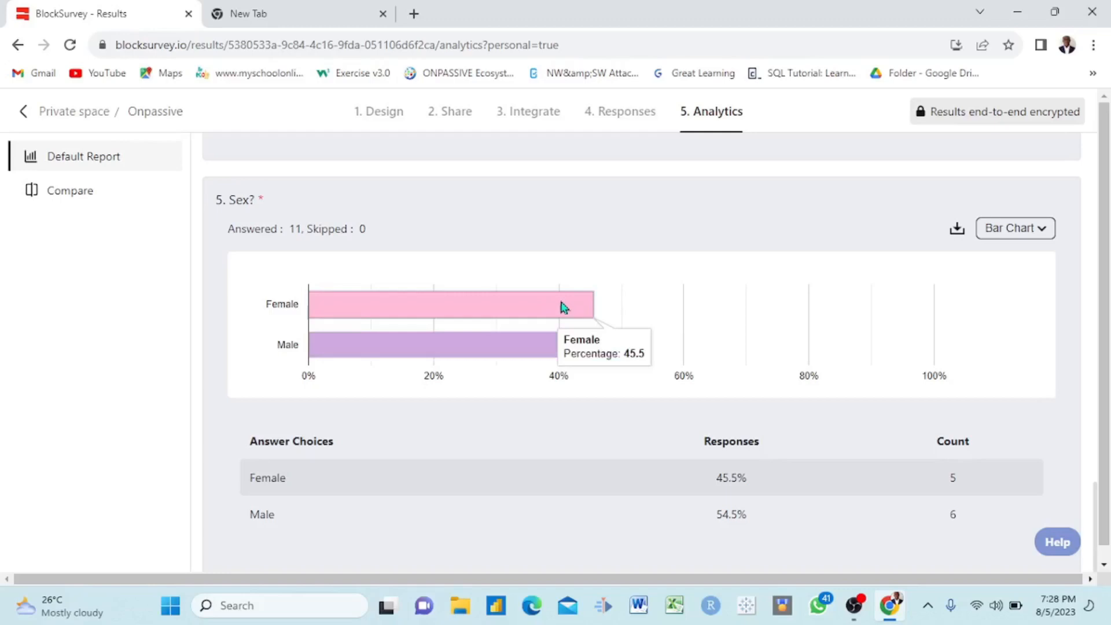
pyautogui.scroll(-1, 561, 411)
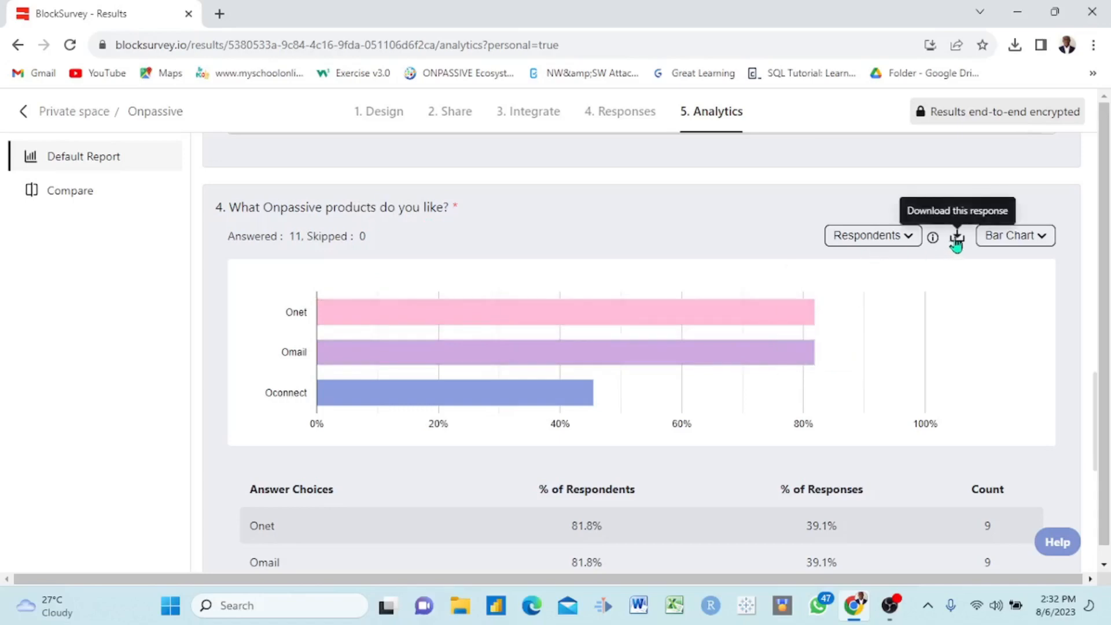
# Show the "What Onpassive products do you like?" results as a pie chart and download that chart.
pyautogui.click(1043, 239)
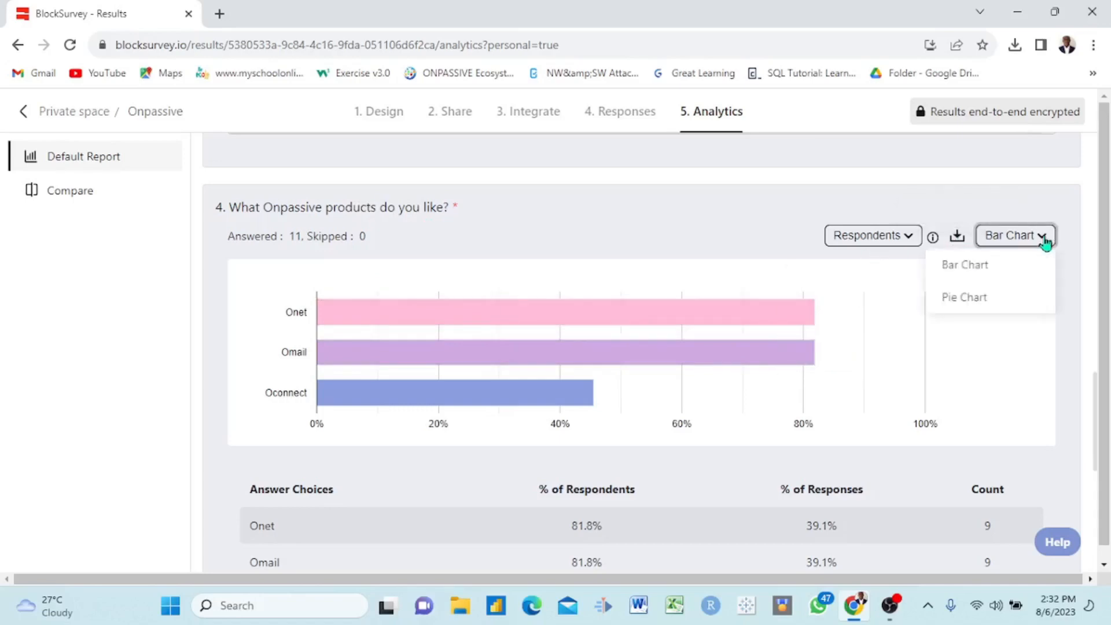
pyautogui.click(977, 296)
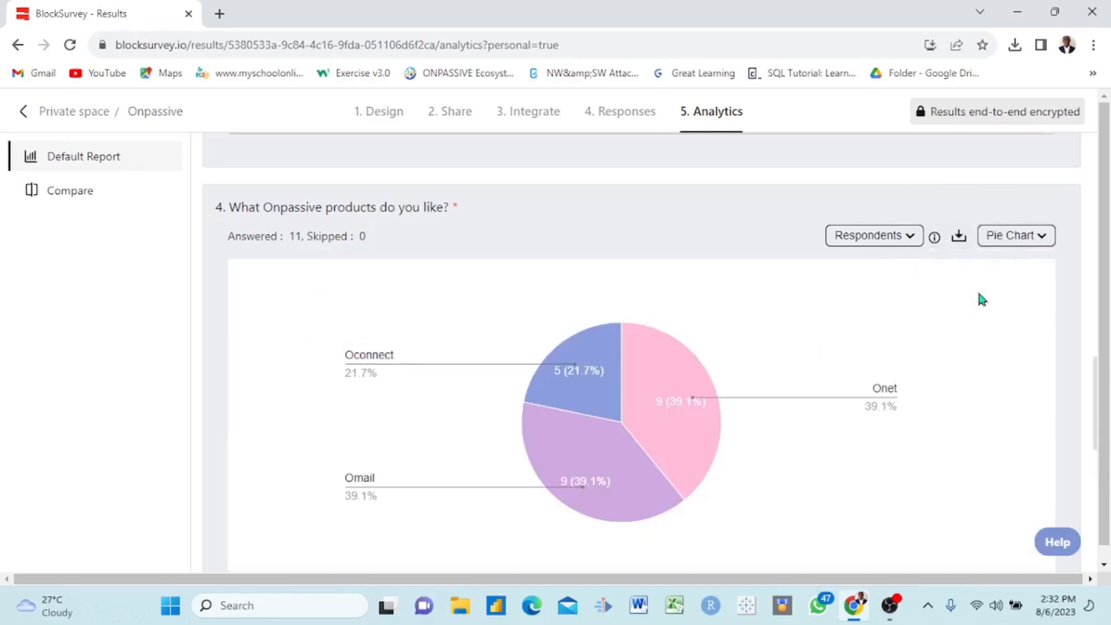
pyautogui.click(959, 239)
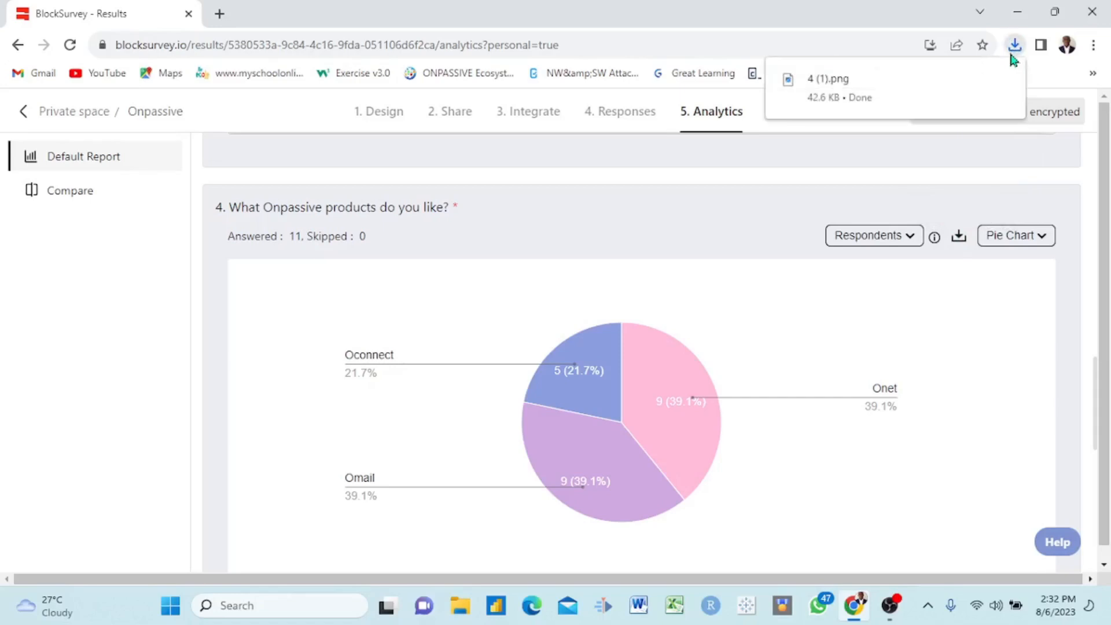
# View the downloaded chart image "4 (1).png", try opening it for editing, and close the image viewer.
pyautogui.click(886, 88)
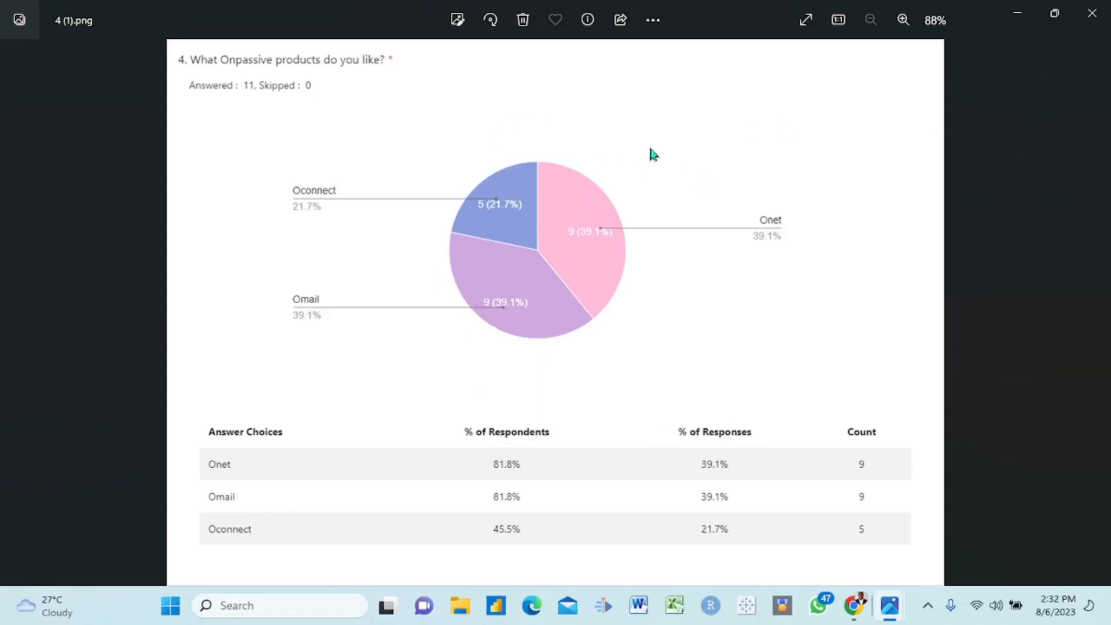
pyautogui.click(457, 21)
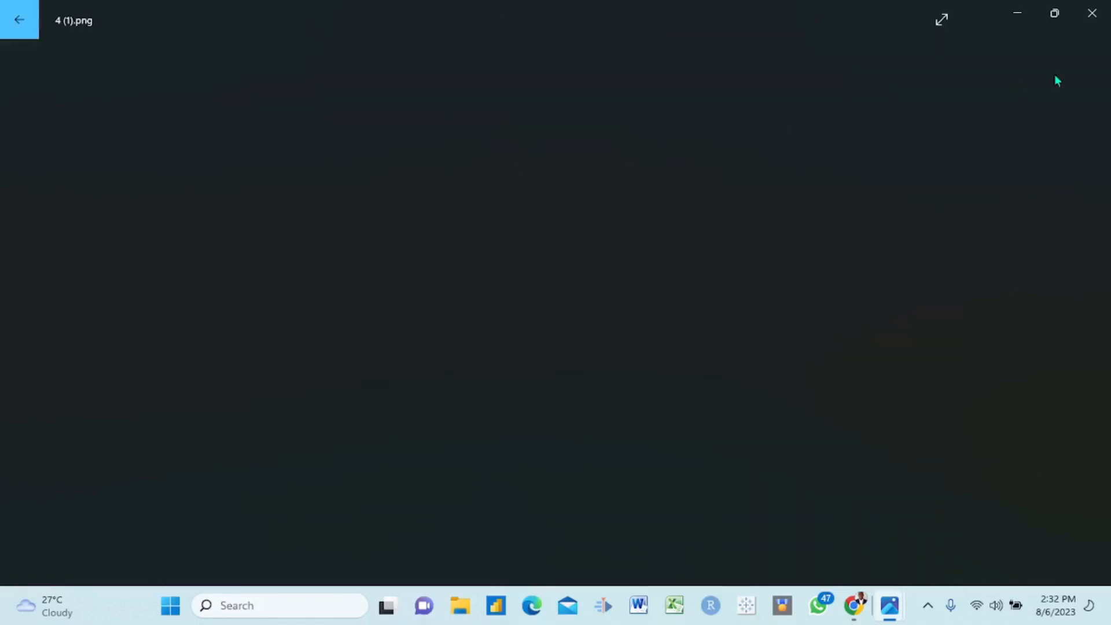
pyautogui.click(1093, 14)
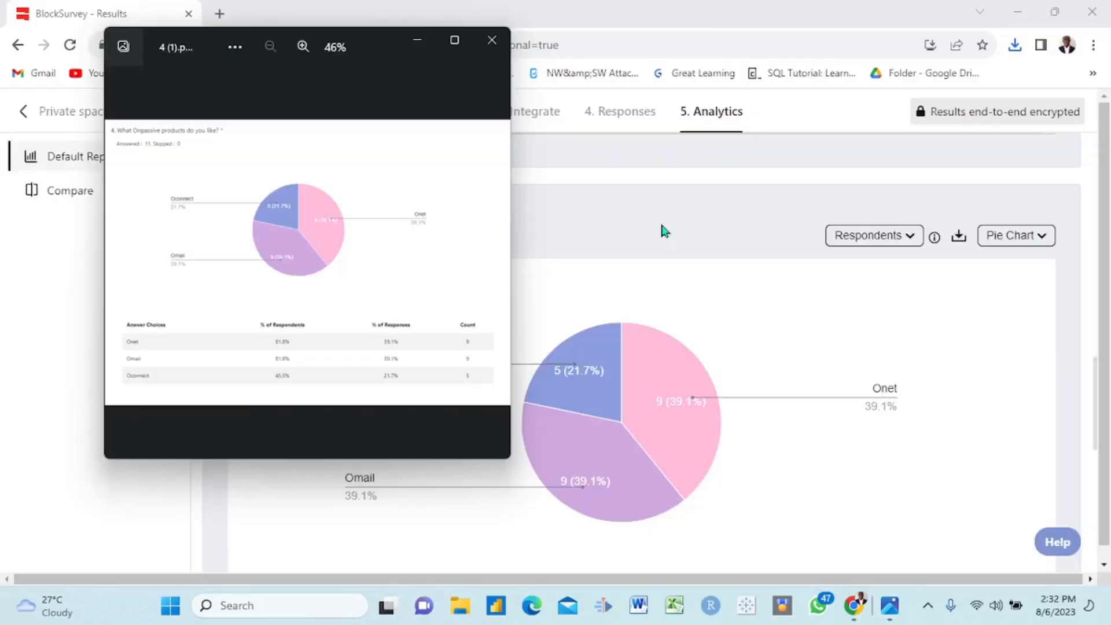
pyautogui.click(491, 41)
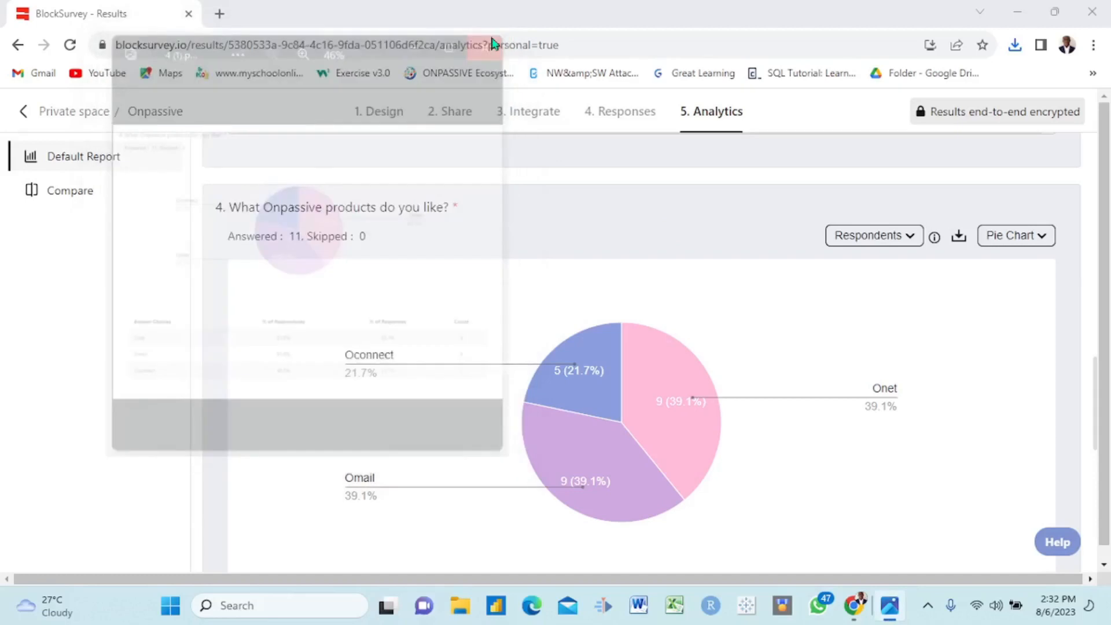
# Filter the analytics report to responses where the Sex question is Female.
pyautogui.scroll(15, 620, 223)
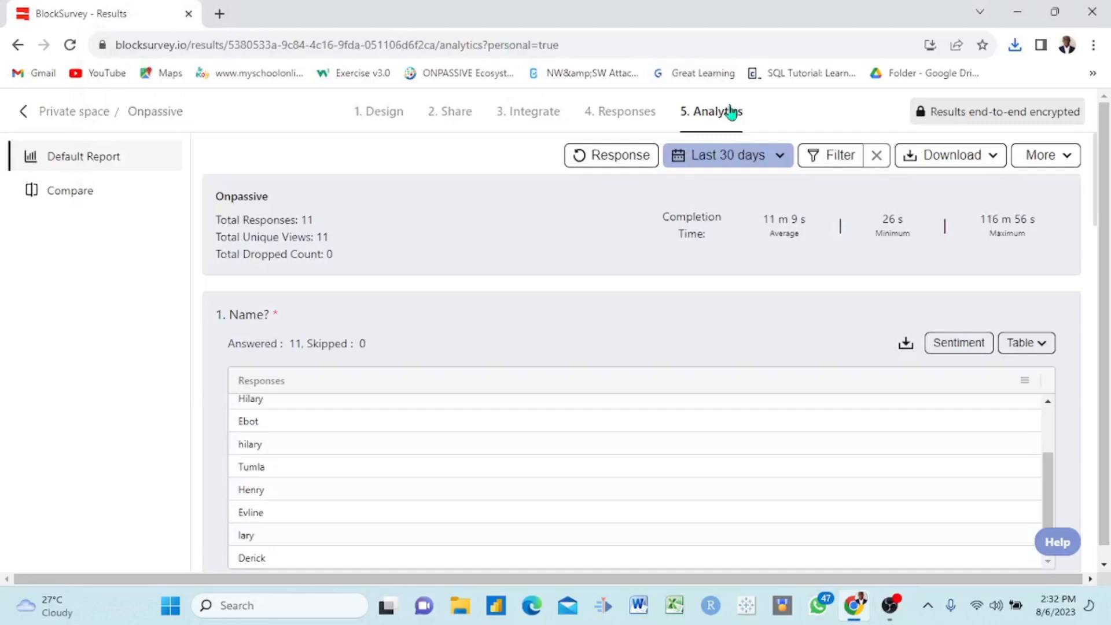
pyautogui.click(831, 157)
pyautogui.click(639, 304)
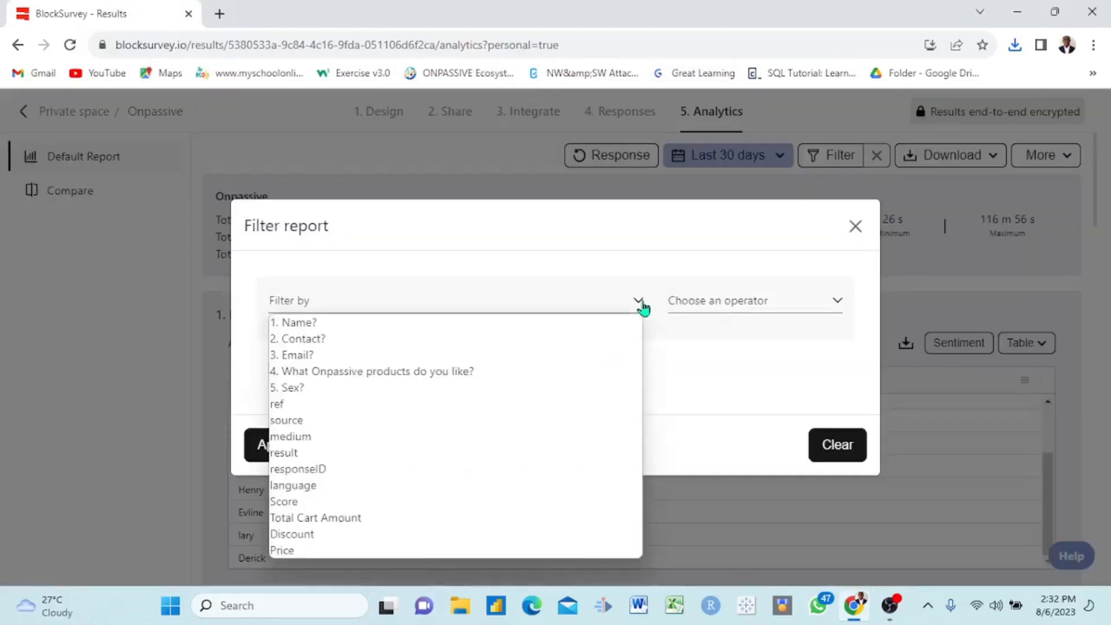
pyautogui.click(319, 394)
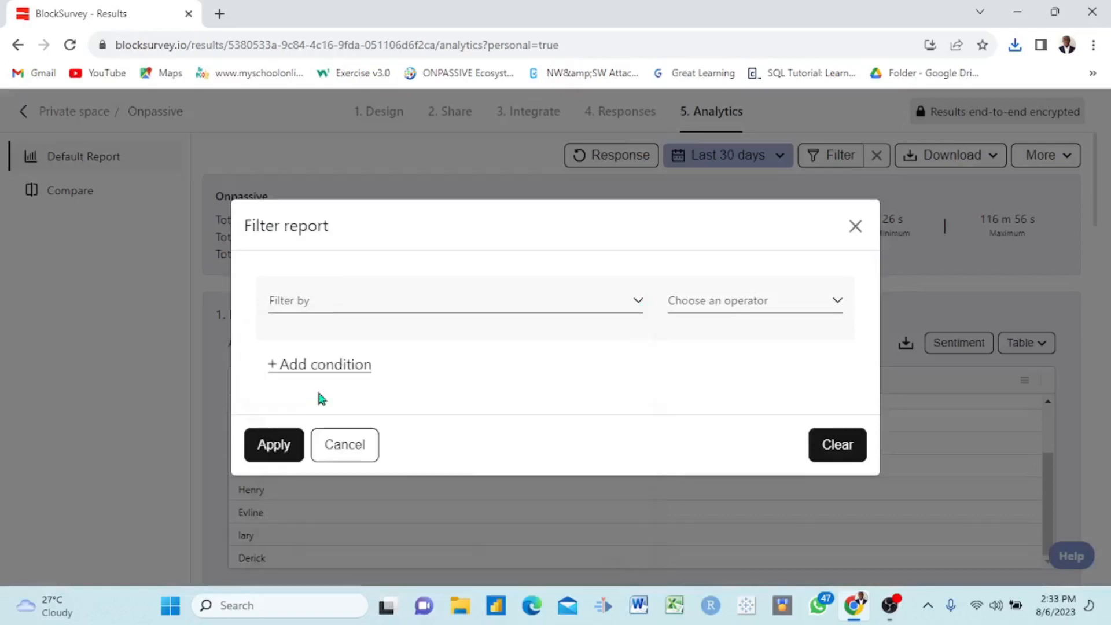
pyautogui.click(764, 287)
pyautogui.click(690, 314)
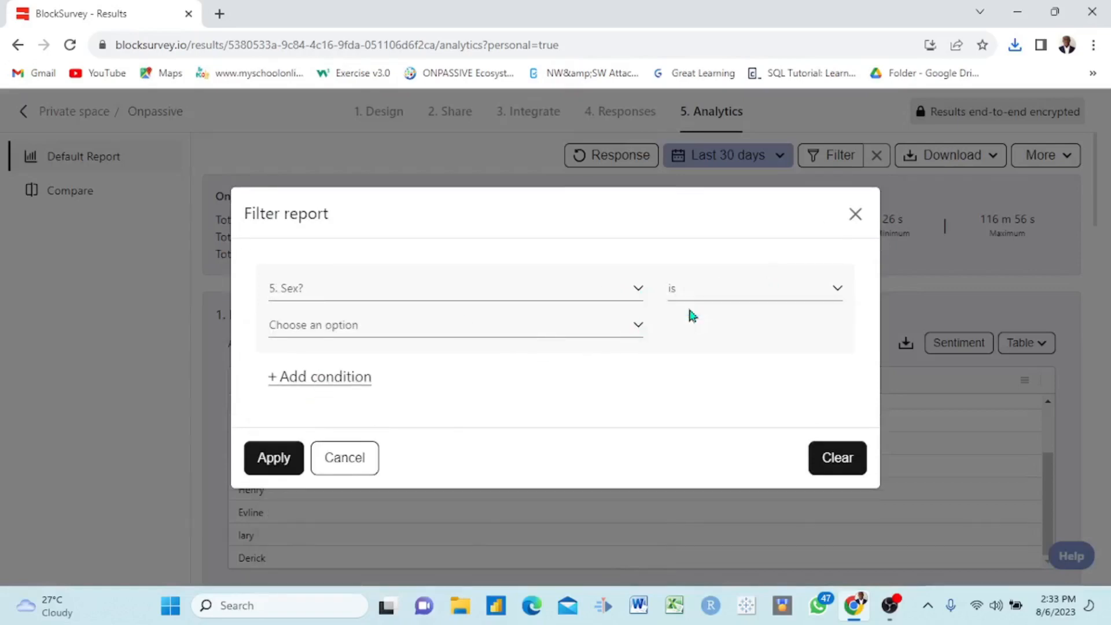
pyautogui.click(637, 326)
pyautogui.click(366, 350)
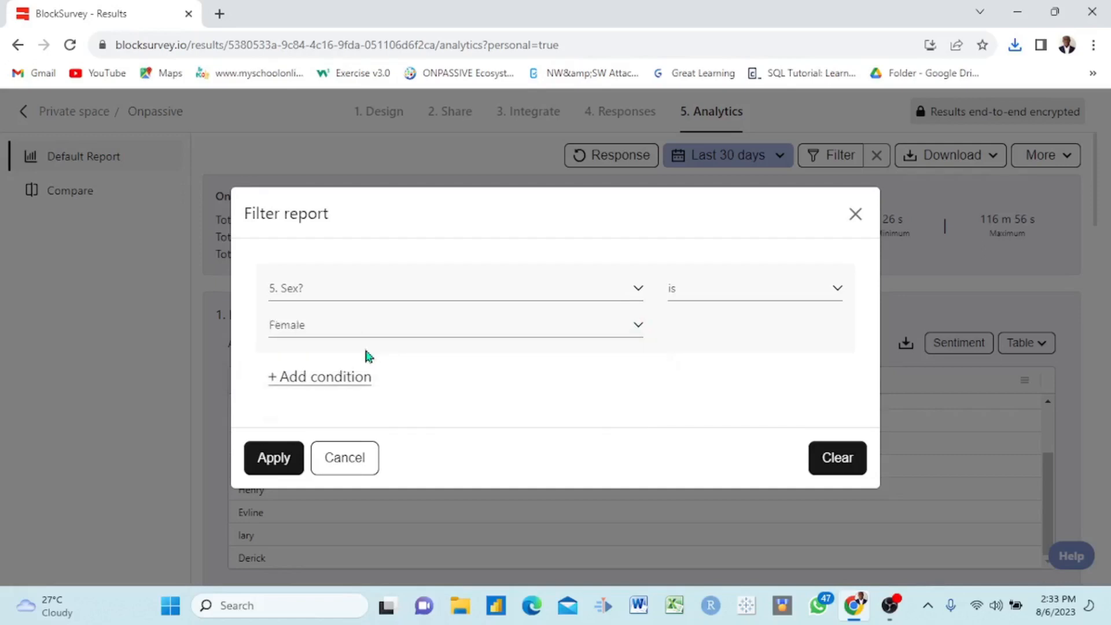
pyautogui.click(278, 456)
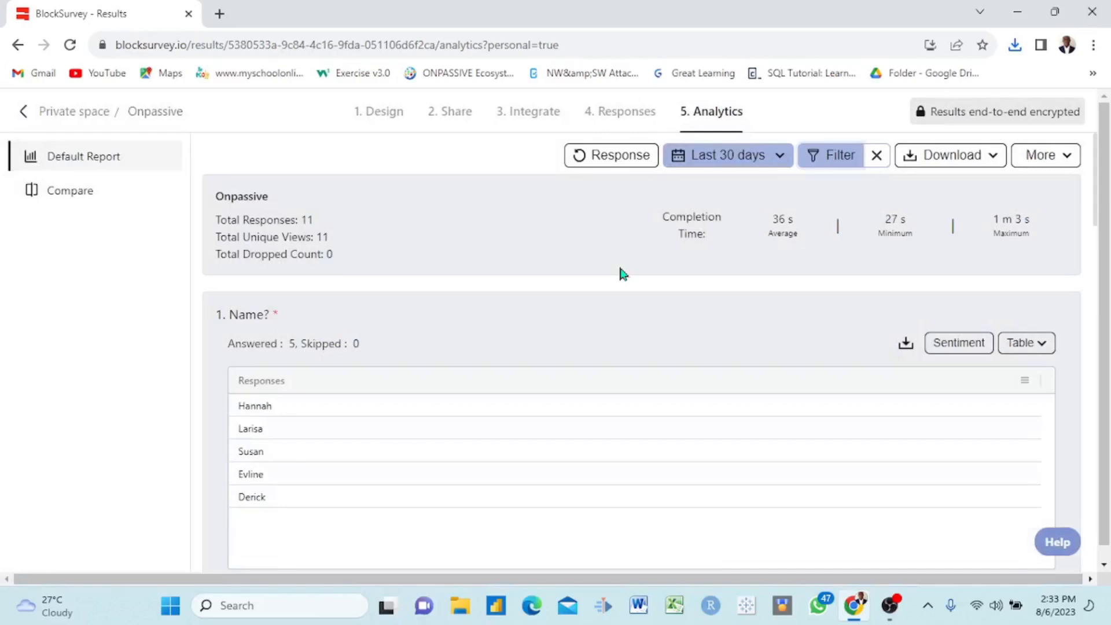
# Examine the filtered report's respondent answers, product pie chart and sex bar chart.
pyautogui.scroll(-3, 422, 434)
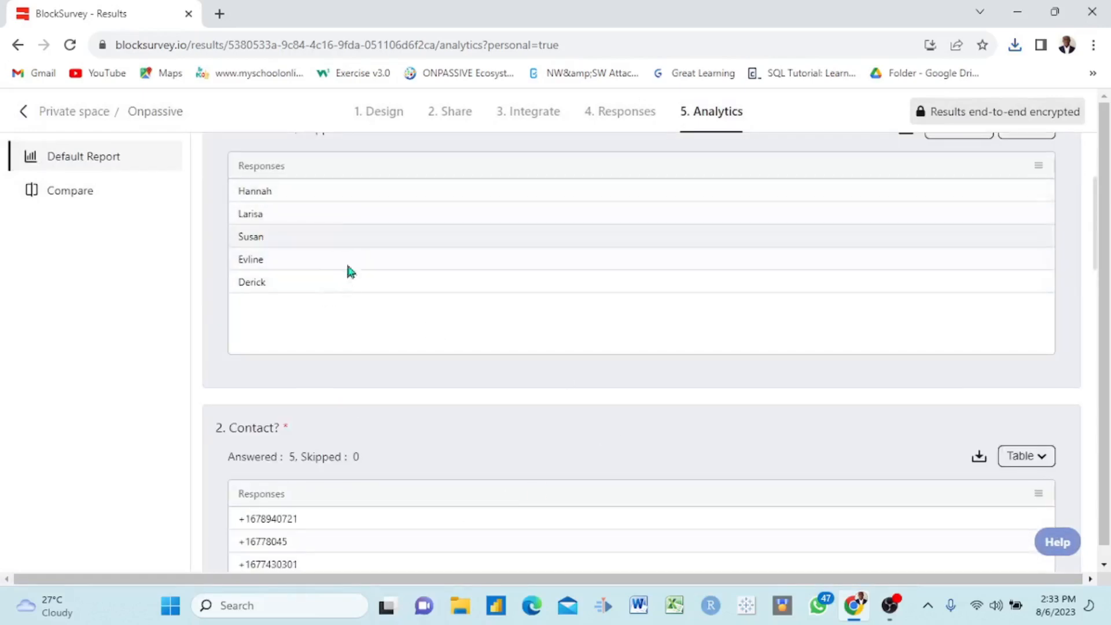
pyautogui.scroll(-15, 414, 327)
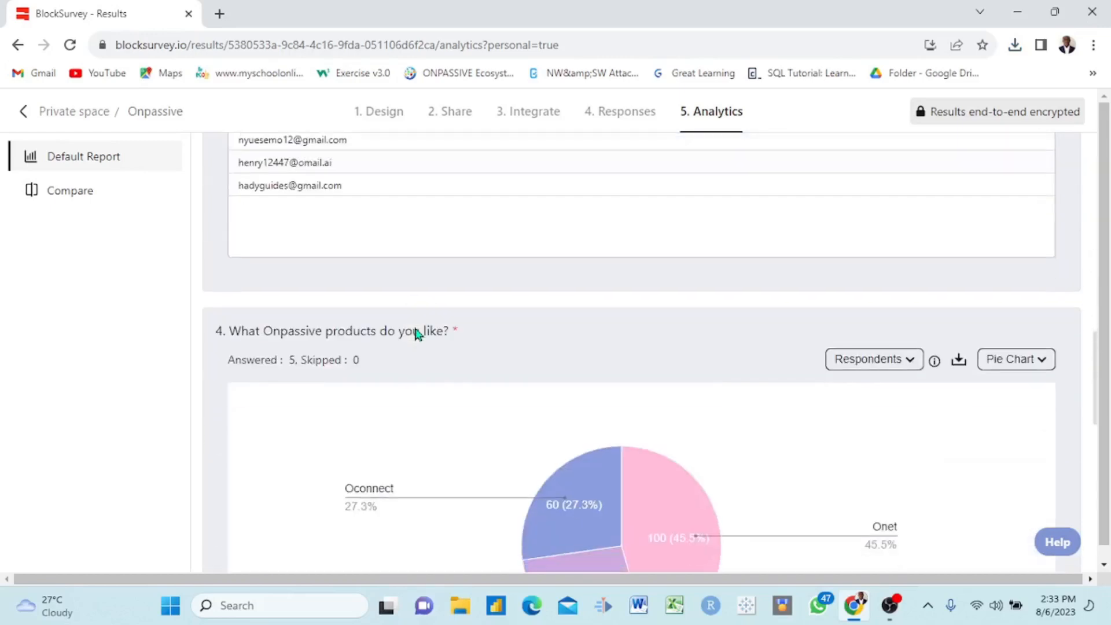
pyautogui.scroll(-1, 414, 326)
pyautogui.scroll(5, 505, 389)
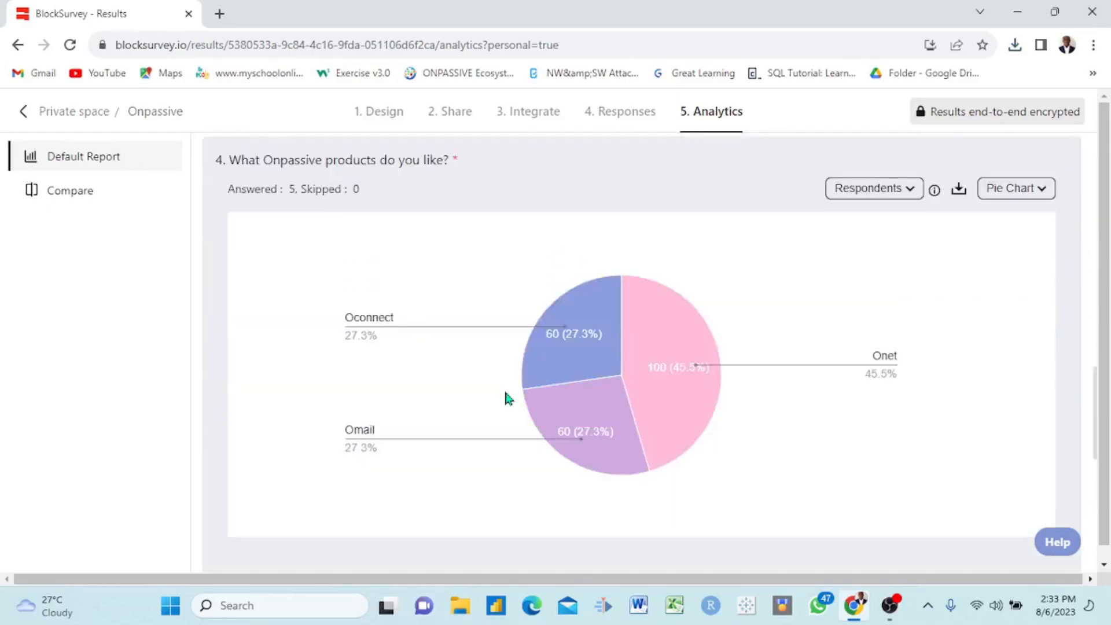
pyautogui.scroll(-1, 504, 388)
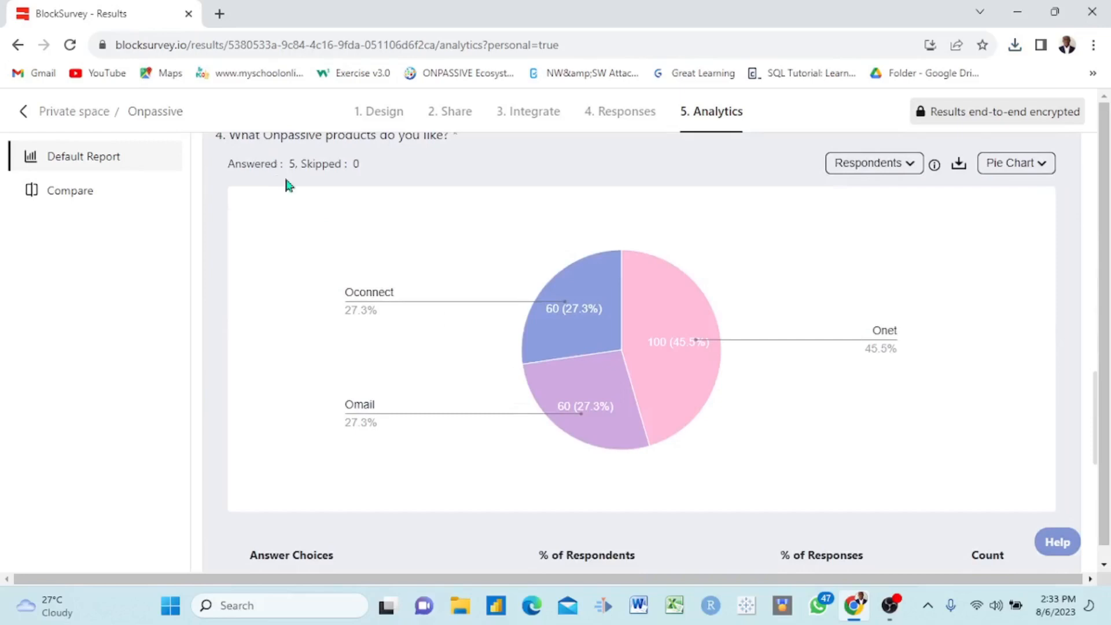
pyautogui.scroll(1, 285, 180)
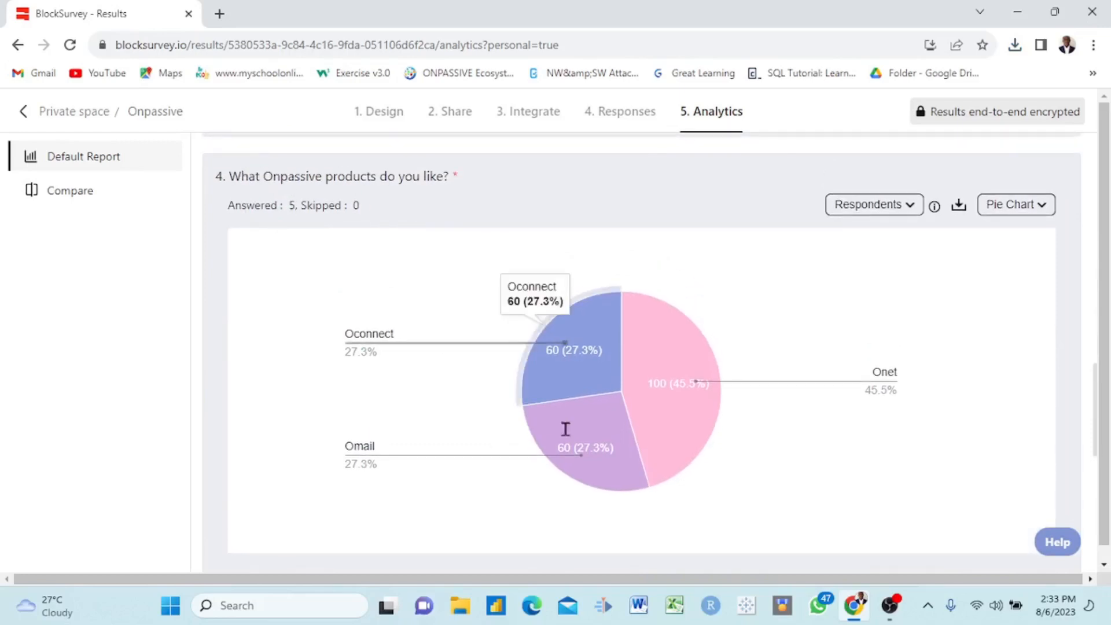
pyautogui.scroll(-10, 678, 340)
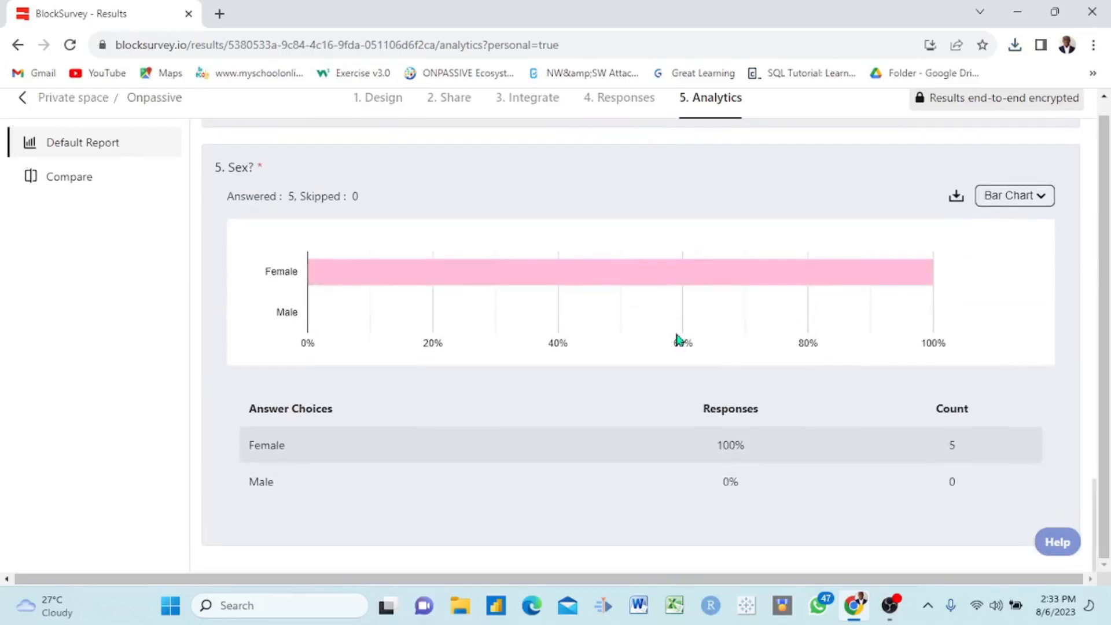
pyautogui.scroll(1, 677, 340)
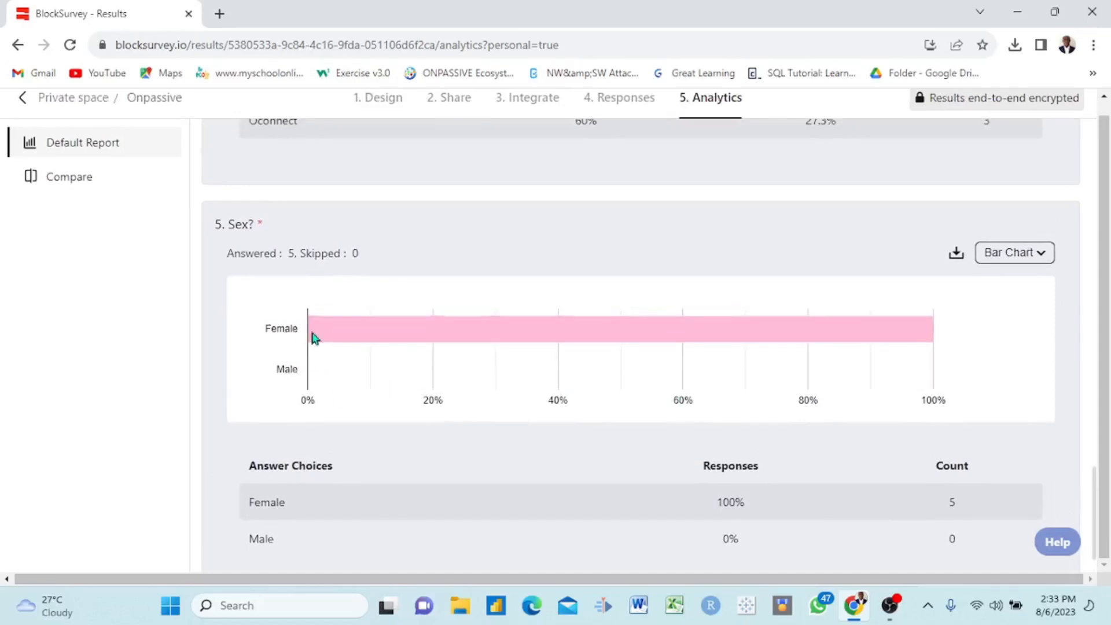
pyautogui.scroll(15, 355, 377)
pyautogui.scroll(8, 355, 377)
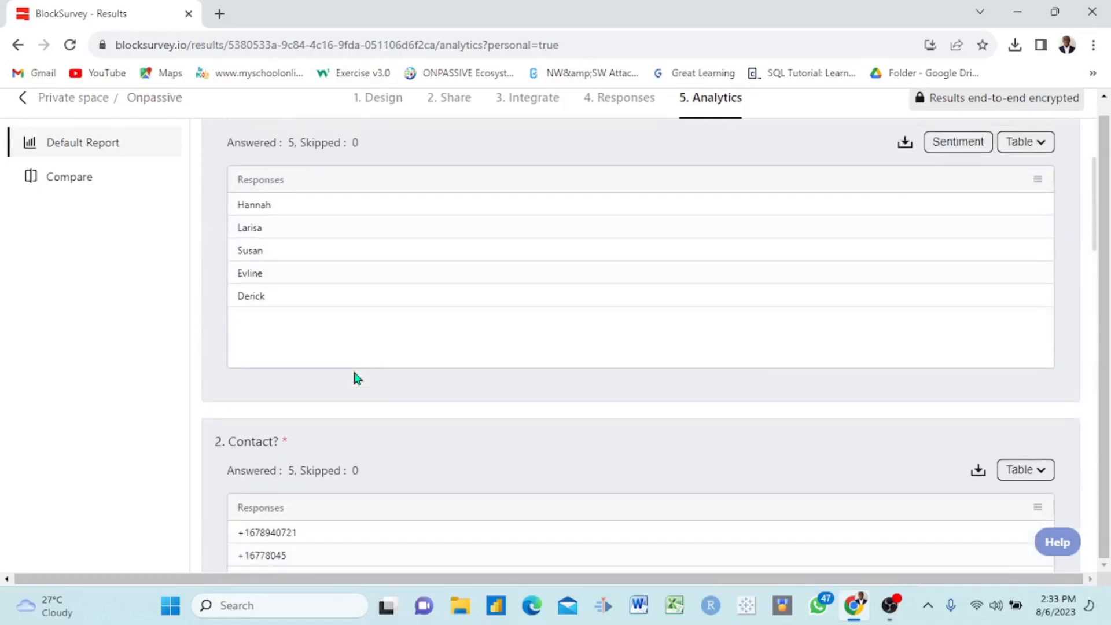
# Review the Female-only report once more and clear the filter so the analytics cover all respondents.
pyautogui.scroll(-3, 355, 377)
pyautogui.scroll(7, 354, 376)
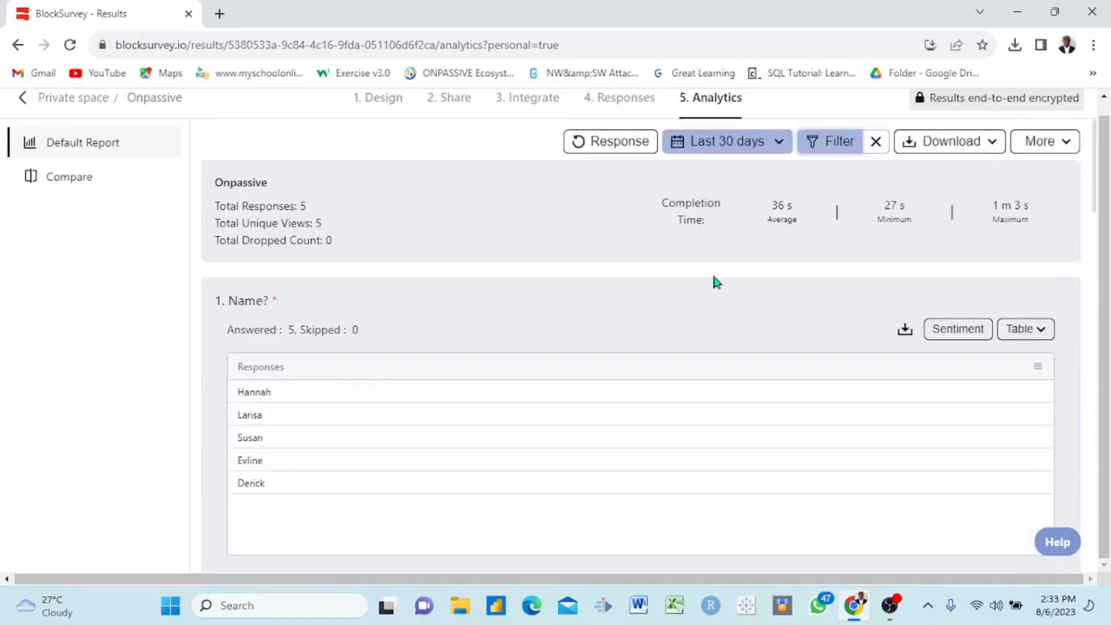
pyautogui.click(914, 145)
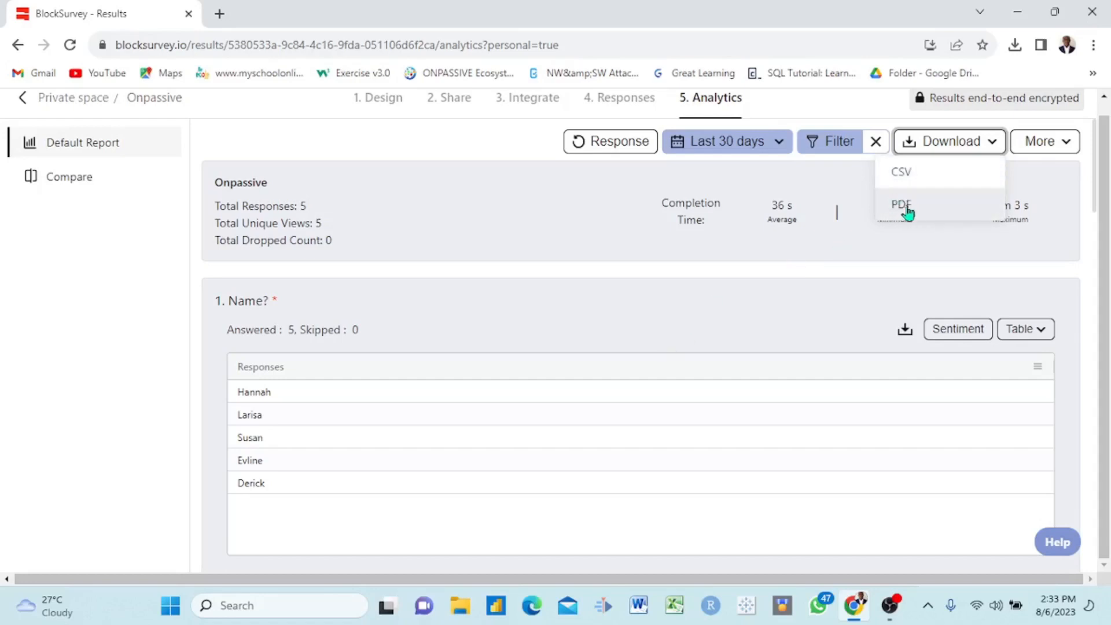
pyautogui.click(874, 142)
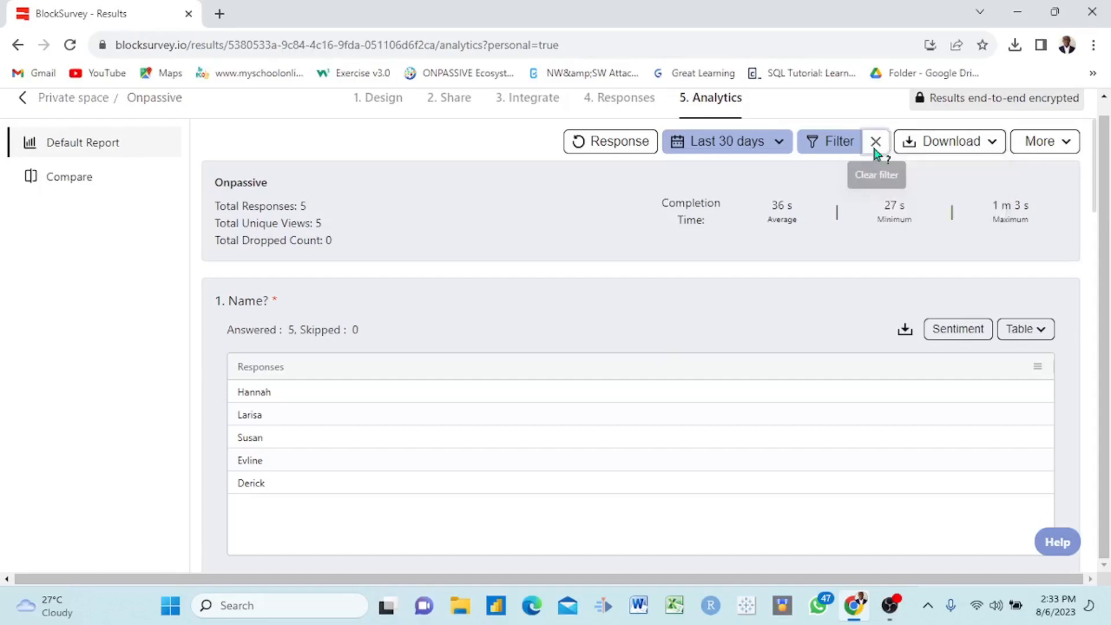
# Start a PDF download of the unfiltered analytics report and review both pages of its print preview.
pyautogui.click(909, 149)
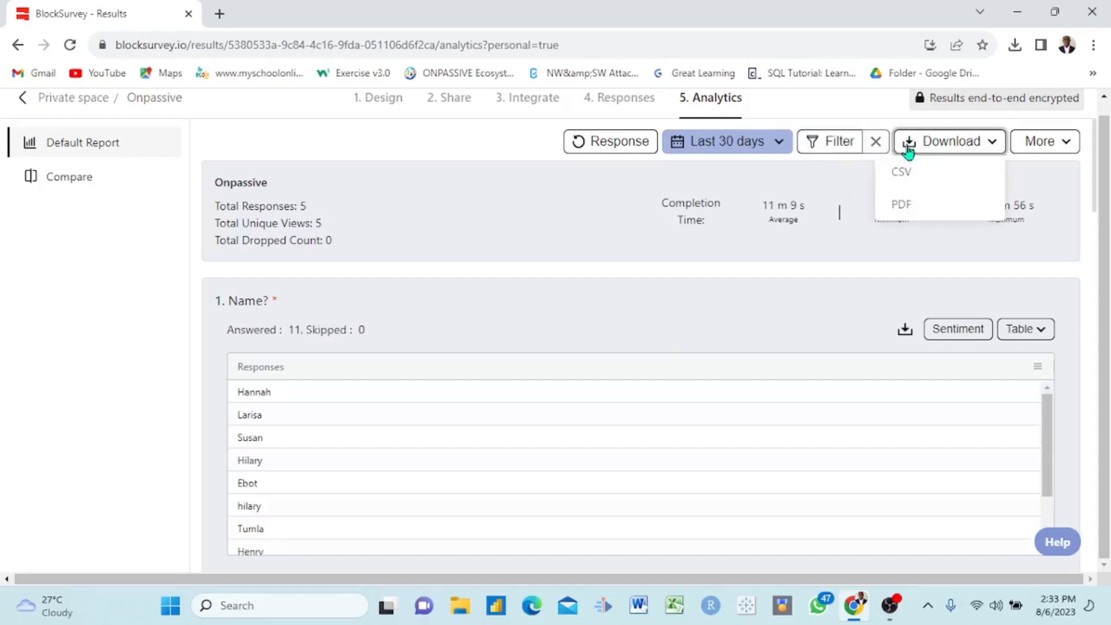
pyautogui.click(904, 207)
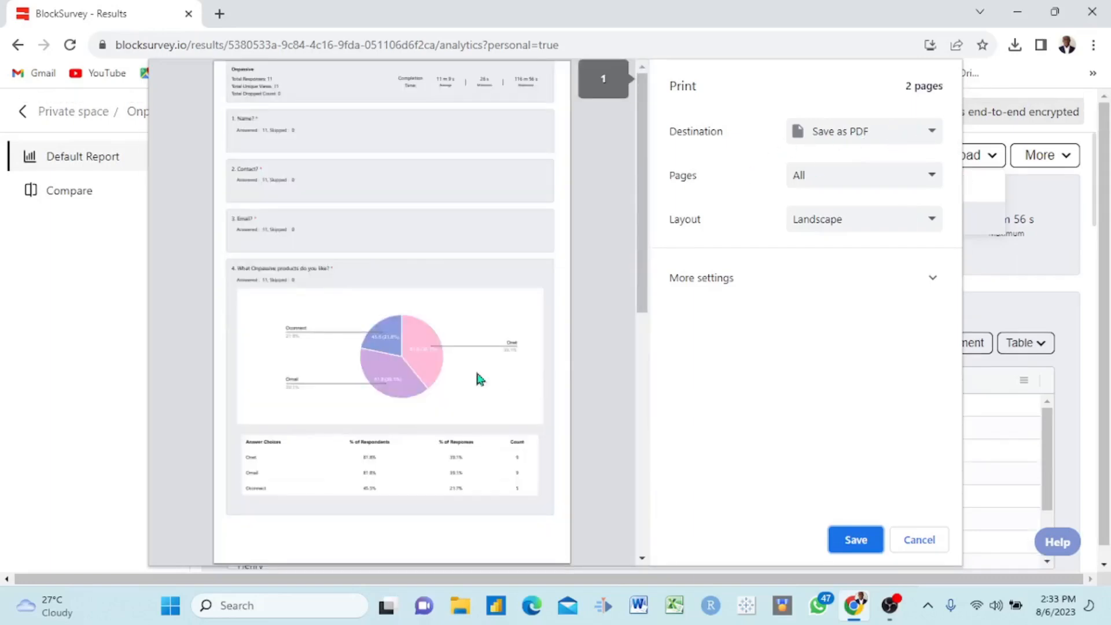
pyautogui.scroll(-10, 479, 379)
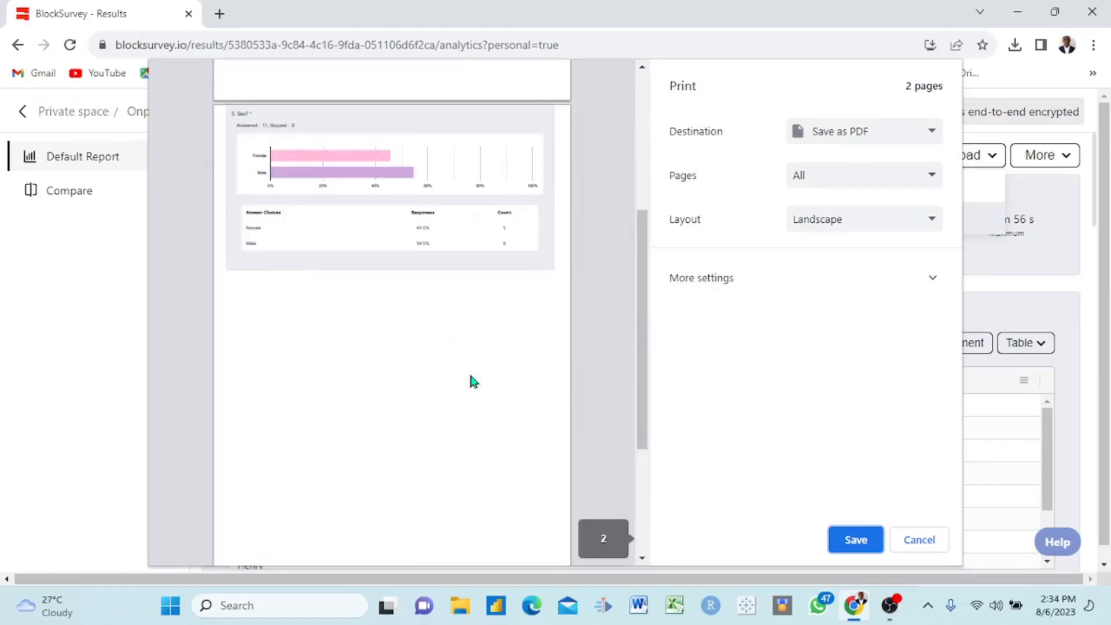
pyautogui.scroll(5, 473, 381)
pyautogui.scroll(-6, 473, 381)
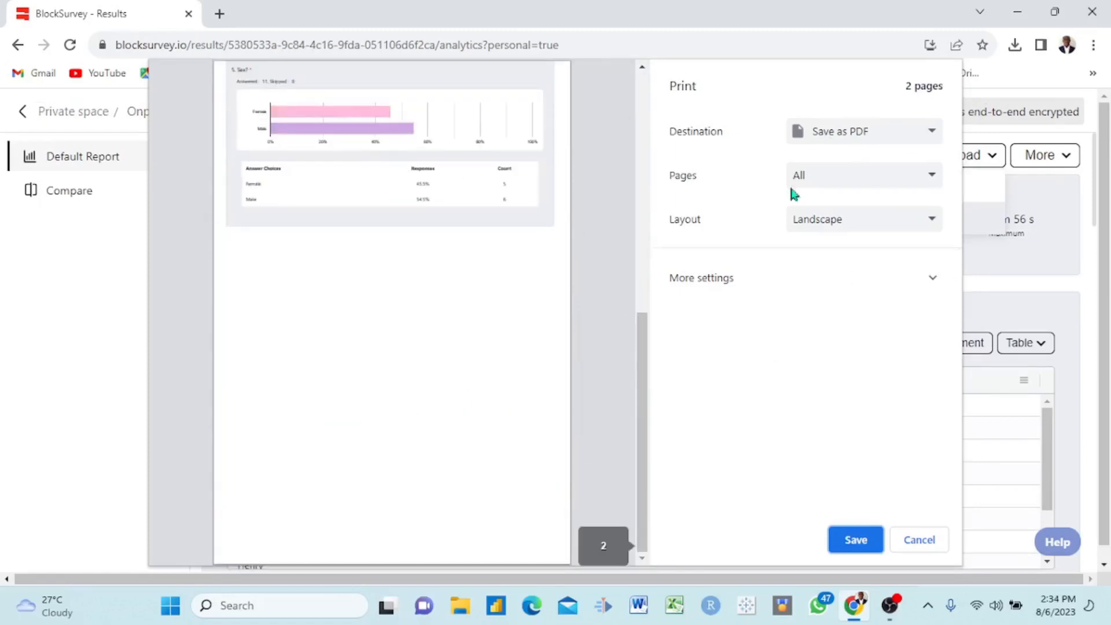
# Keep the Landscape layout and save the report PDF as "BlockSurvey - Results" on the Desktop.
pyautogui.click(923, 218)
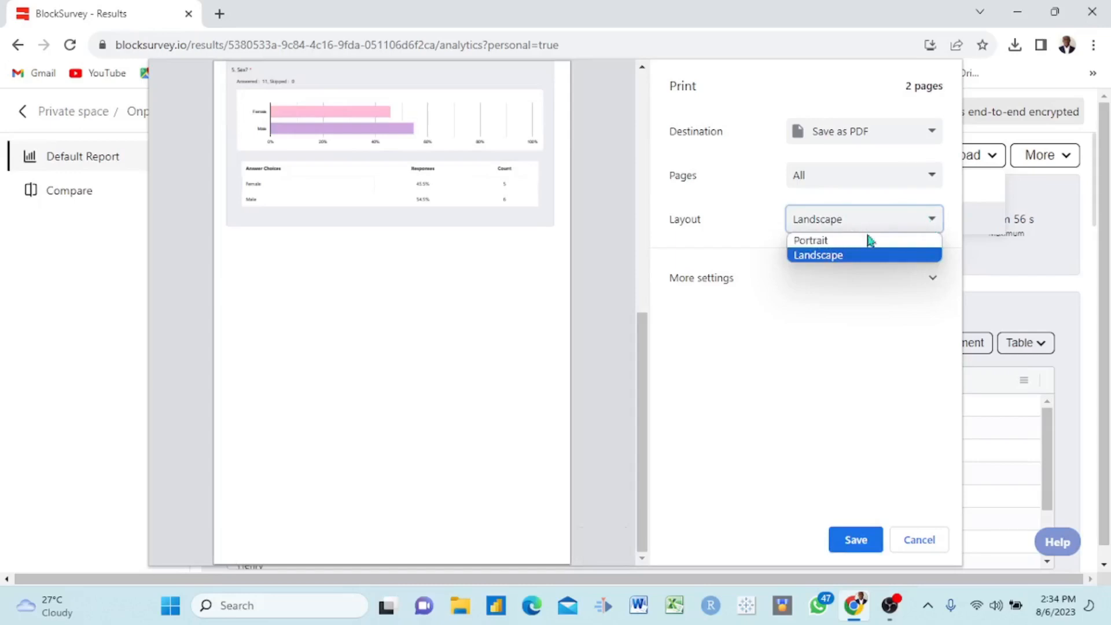
pyautogui.click(933, 224)
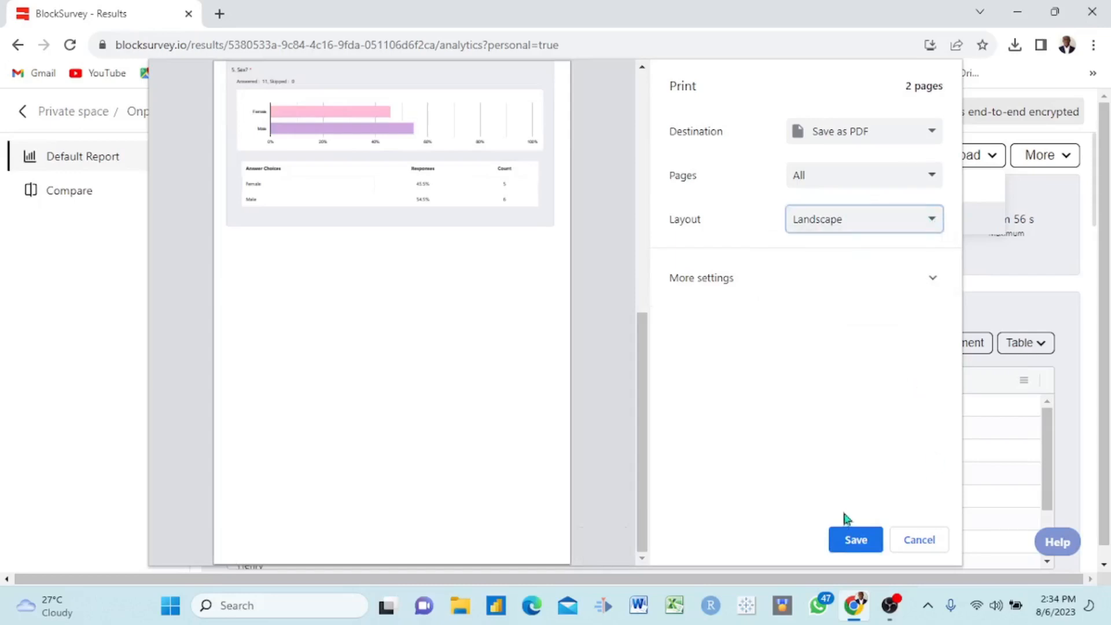
pyautogui.click(851, 541)
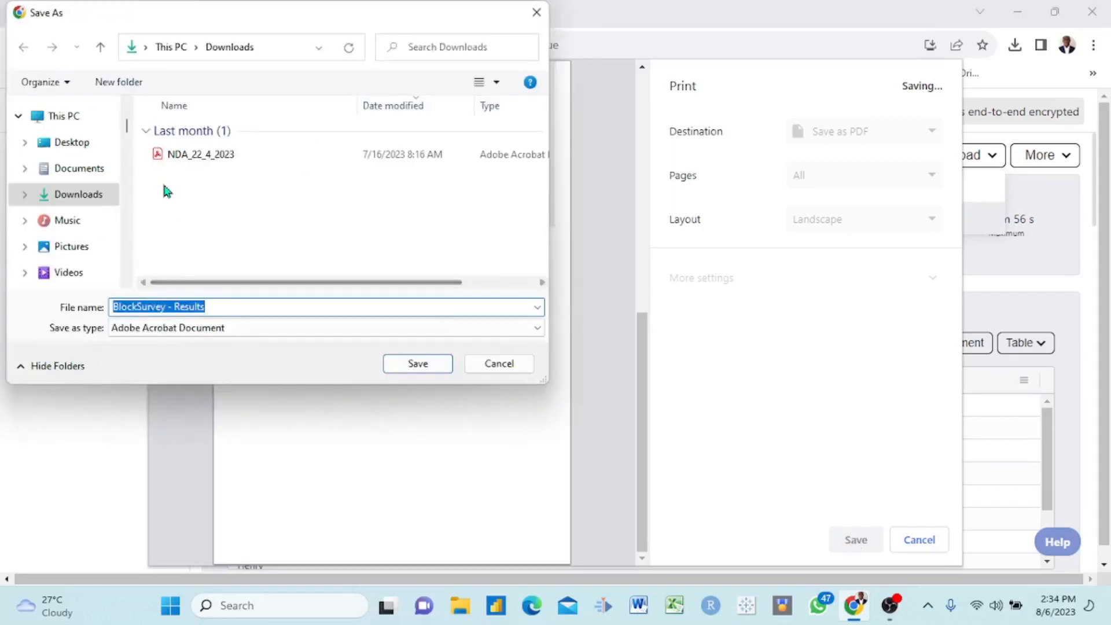
pyautogui.click(87, 141)
pyautogui.click(412, 364)
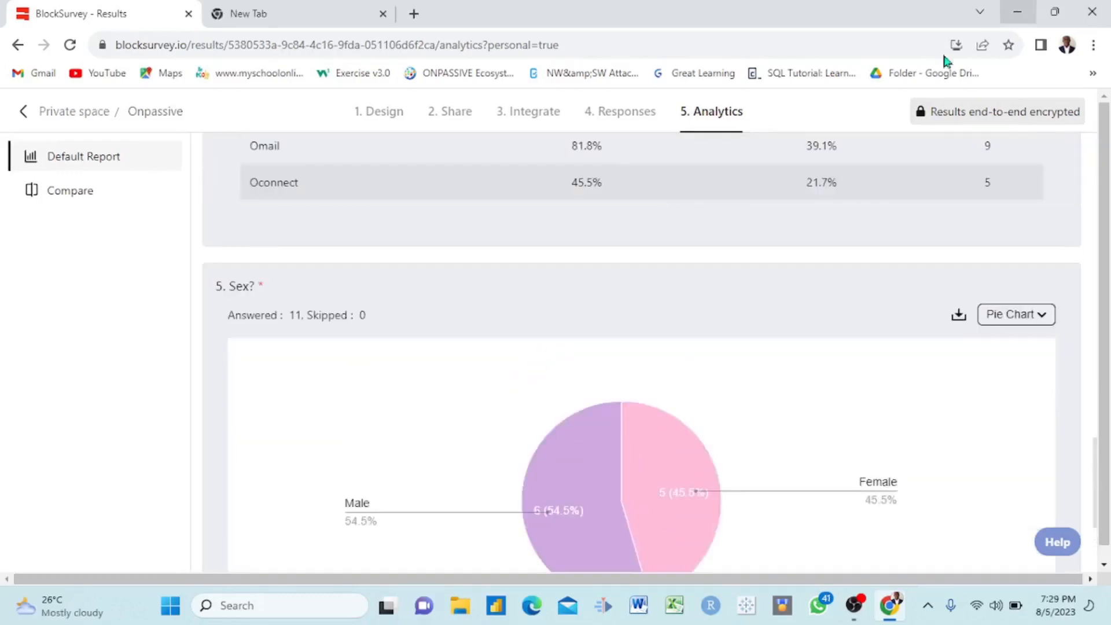
# In the responses table, filter the Sex question to Male only, then Female only, restoring all responses after each.
pyautogui.scroll(12, 608, 322)
pyautogui.click(629, 115)
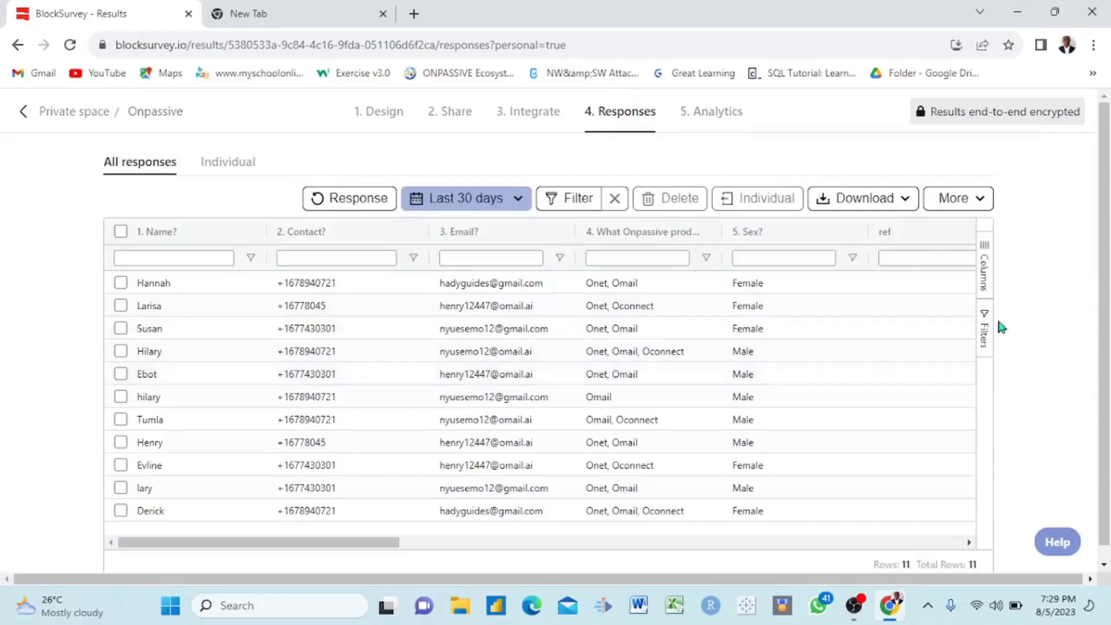
pyautogui.click(986, 335)
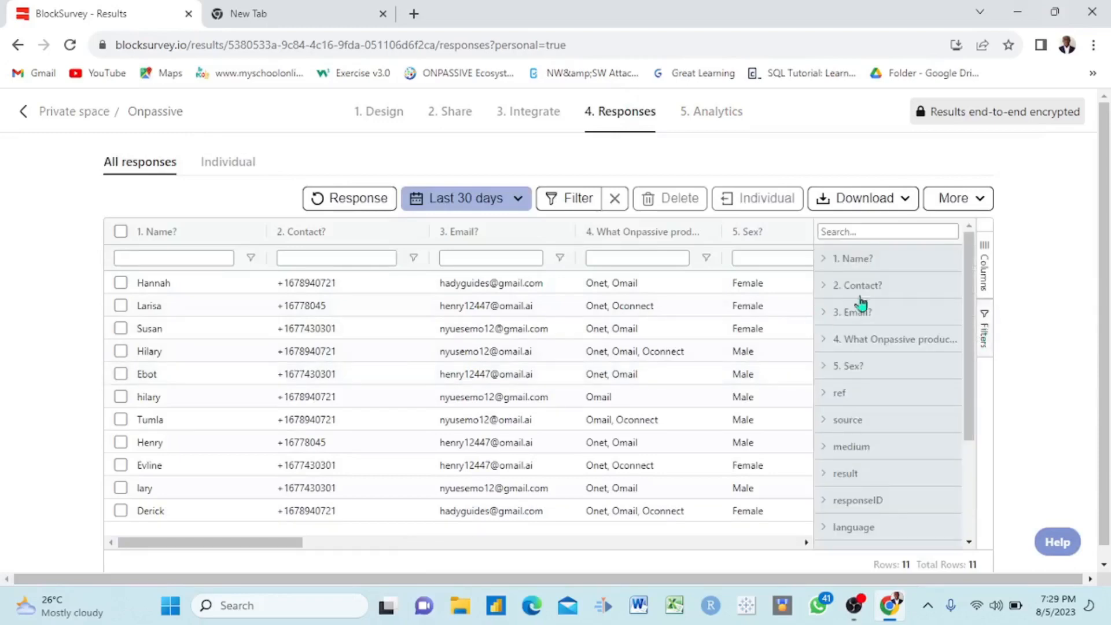
pyautogui.click(853, 366)
pyautogui.click(825, 490)
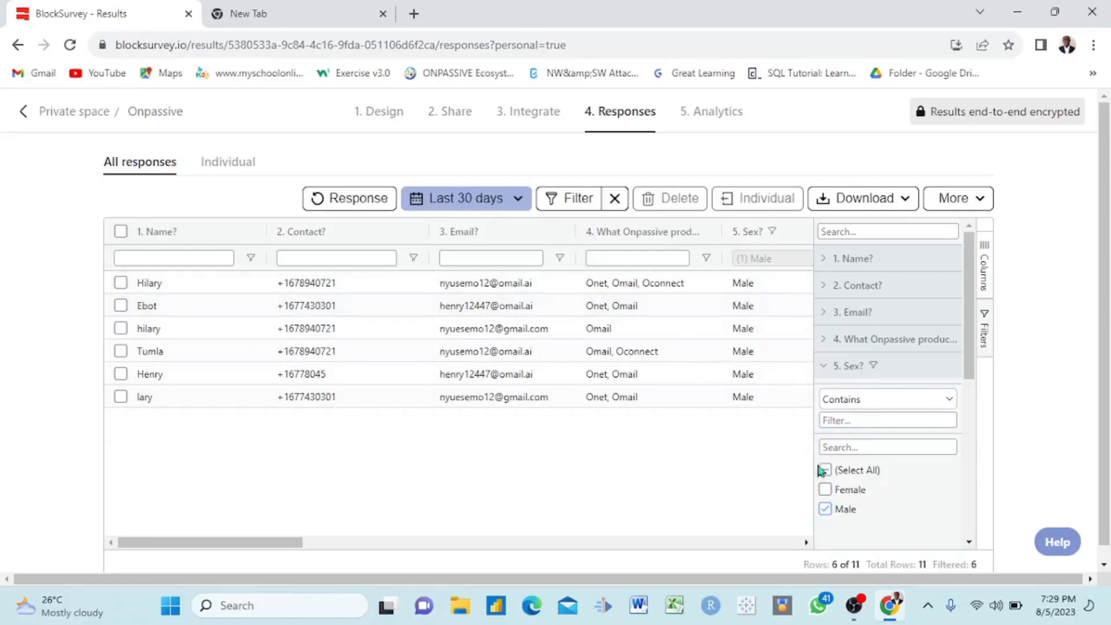
pyautogui.click(825, 490)
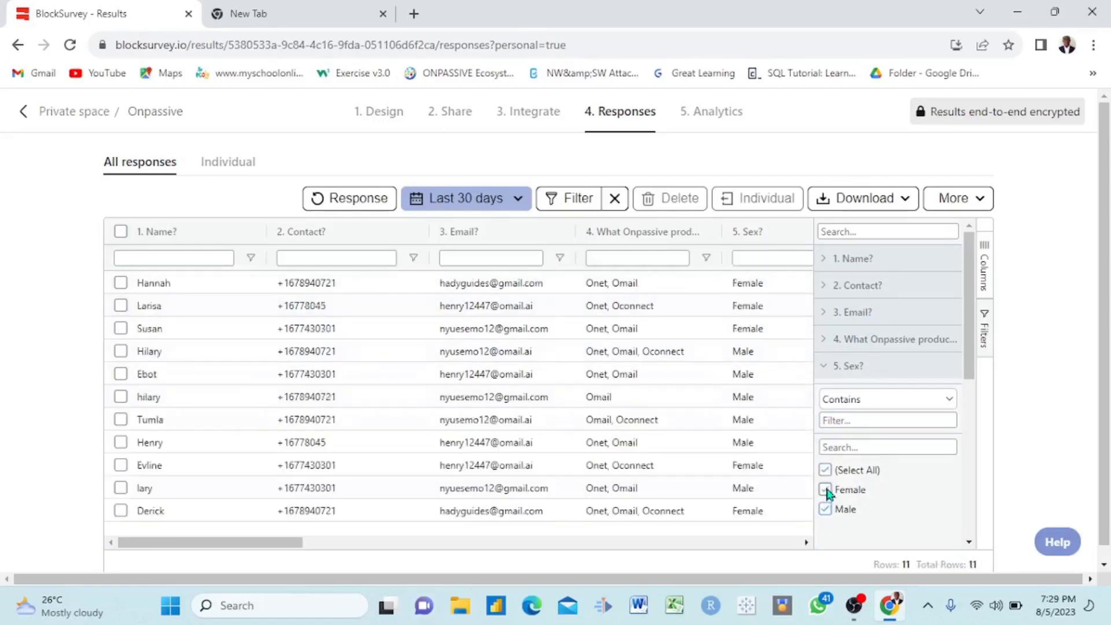
pyautogui.click(828, 510)
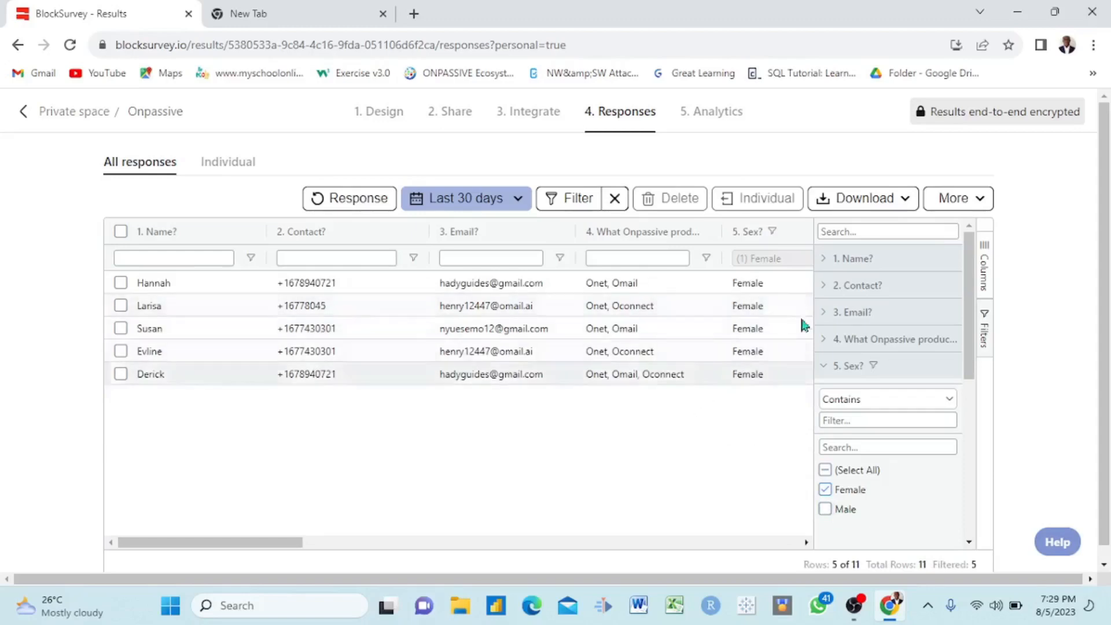
pyautogui.click(825, 510)
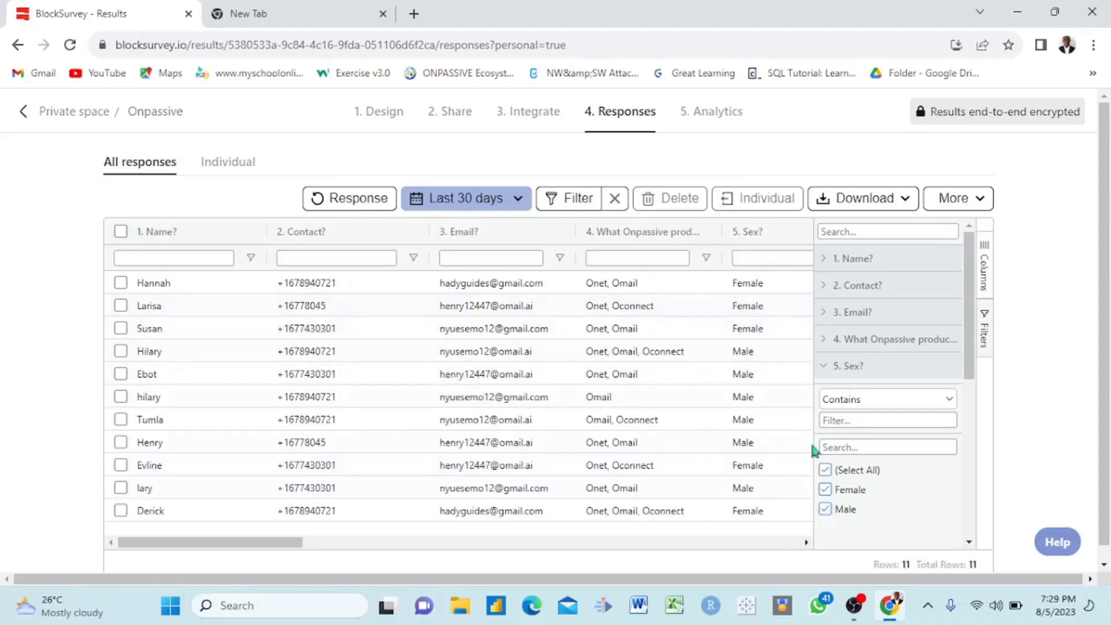
# Filter the product question to "Onet, Oconnect" and "Omail, Oconnect" answers, then reselect all answers and hide the filter options.
pyautogui.click(866, 341)
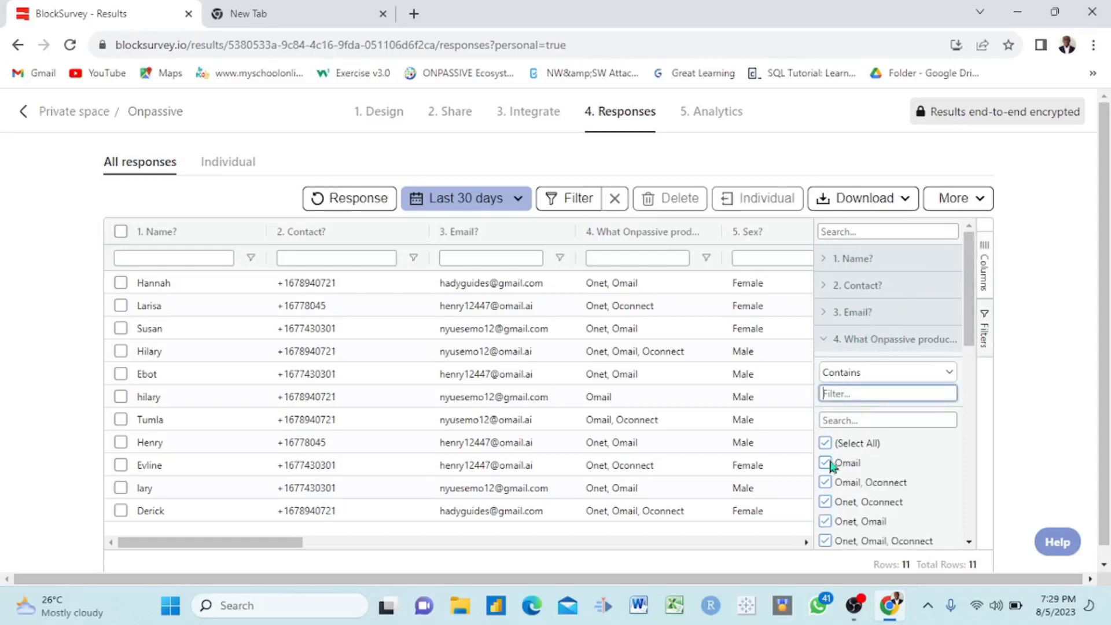
pyautogui.click(831, 442)
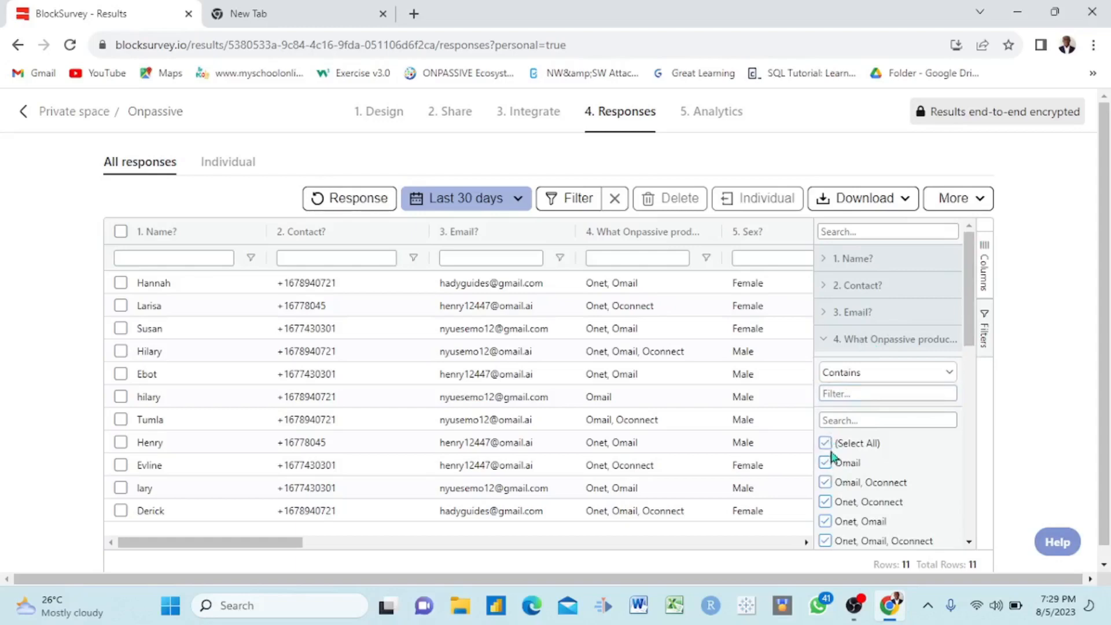
pyautogui.click(825, 501)
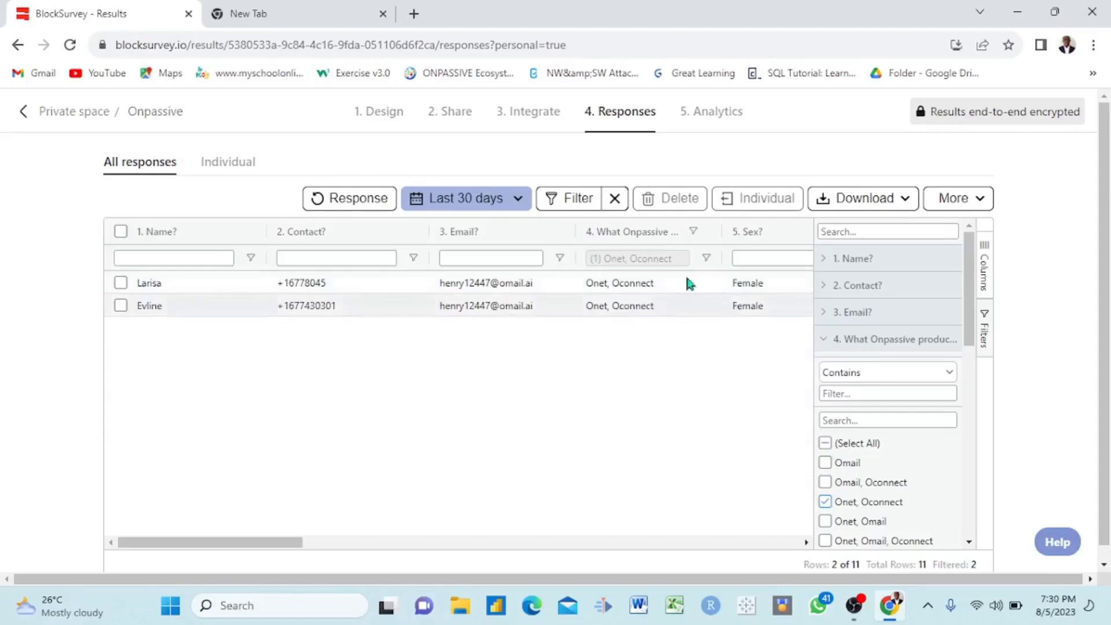
pyautogui.click(825, 482)
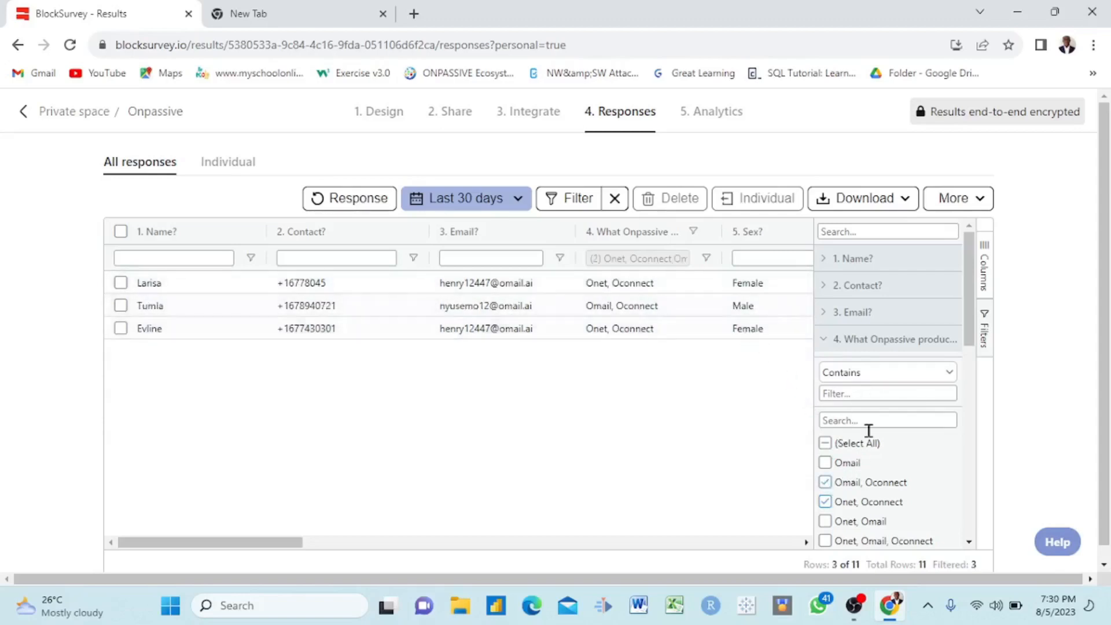
pyautogui.click(826, 443)
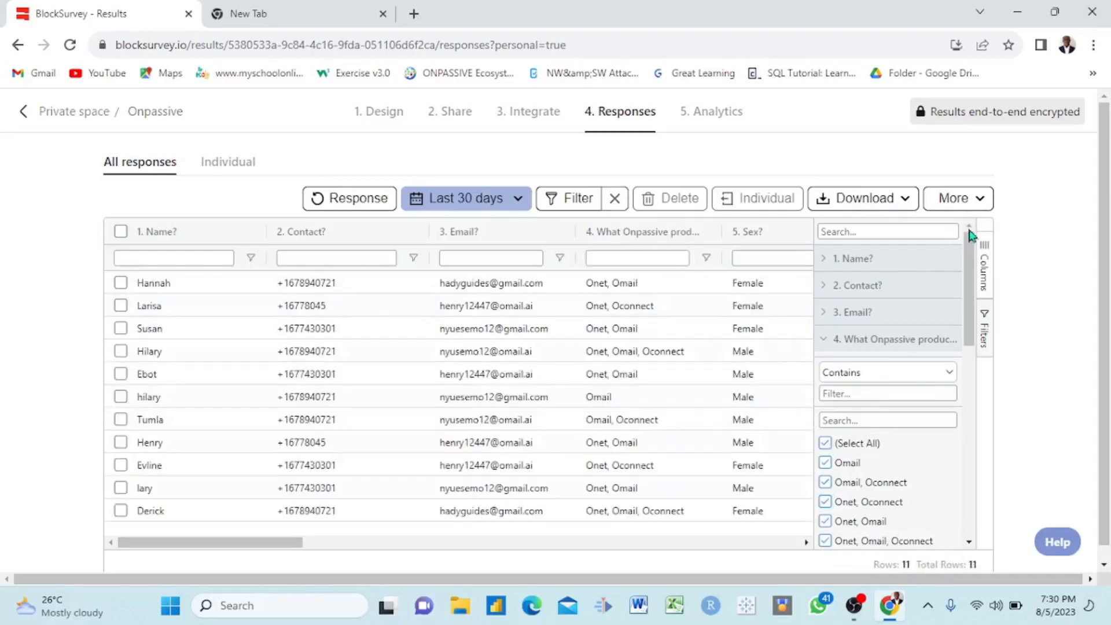
pyautogui.click(985, 345)
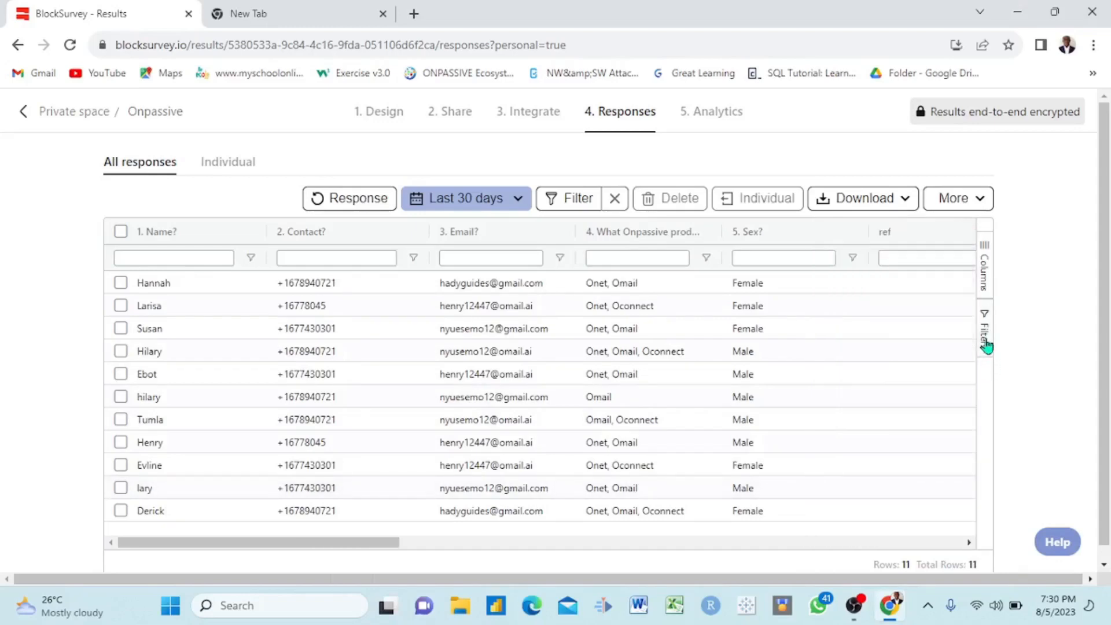
# Turn on Pivot Mode for the responses and use "5. Sex?" as value, row group and column label.
pyautogui.click(988, 252)
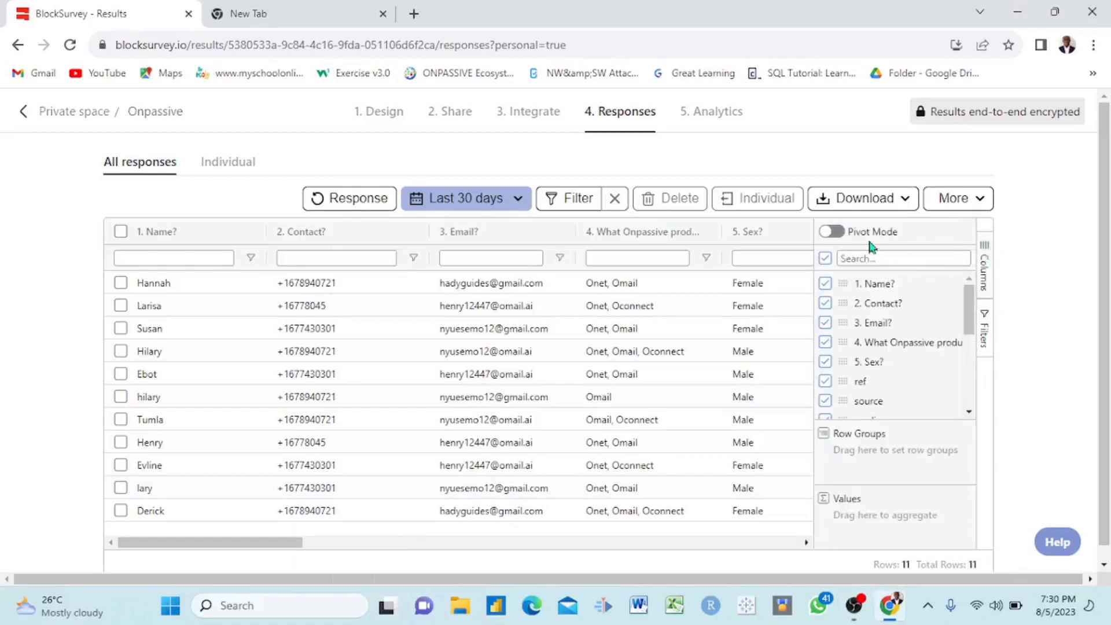
pyautogui.click(840, 233)
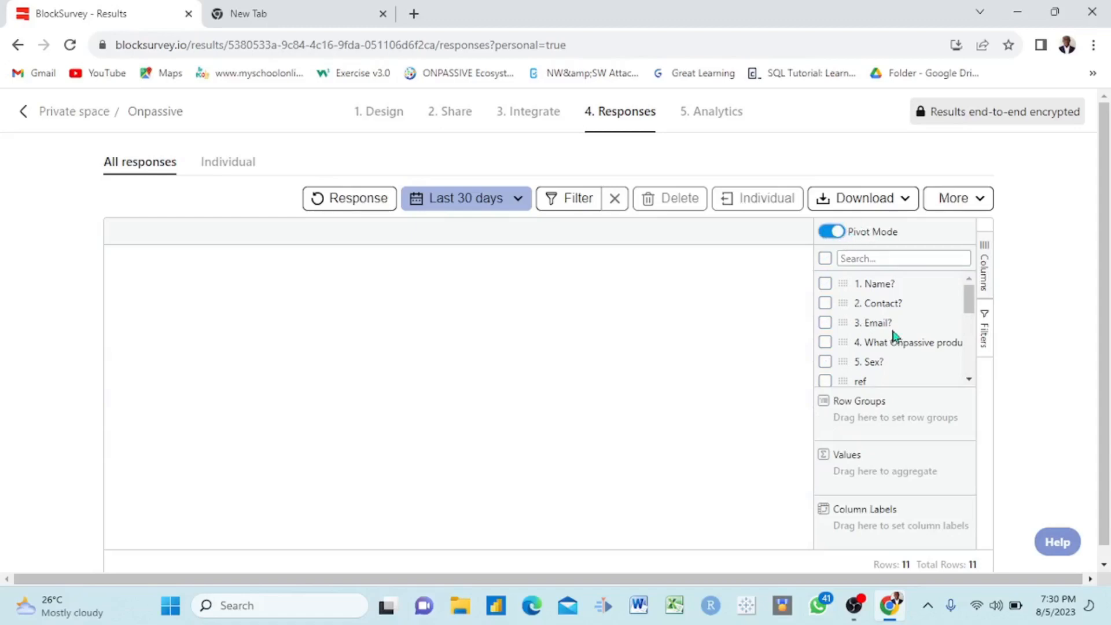
pyautogui.scroll(-1, 895, 334)
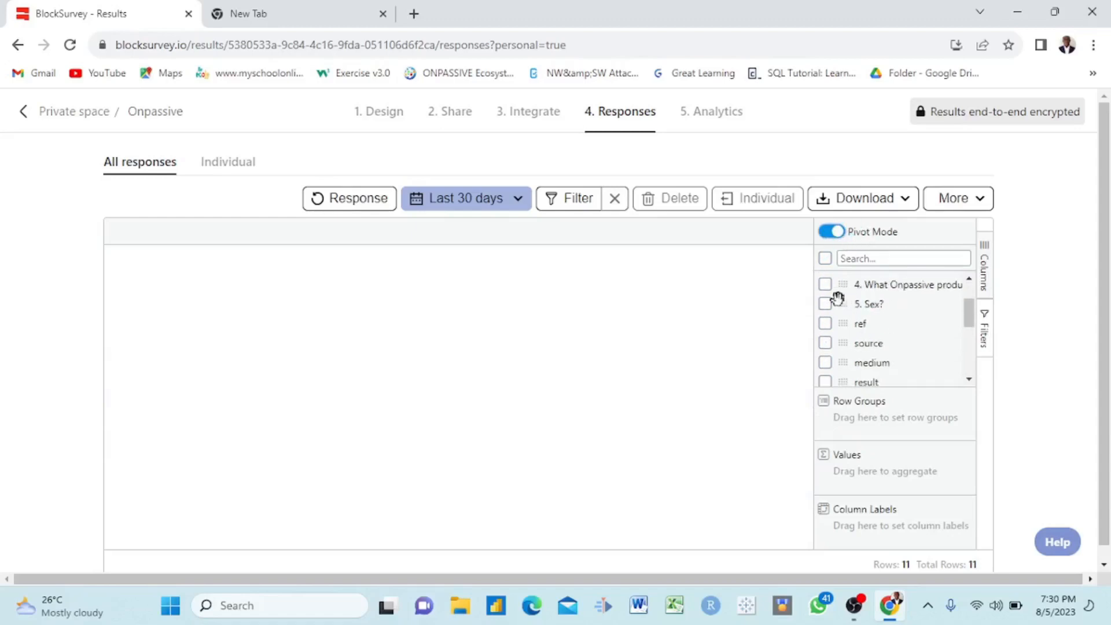
pyautogui.moveTo(841, 301); pyautogui.dragTo(852, 480)
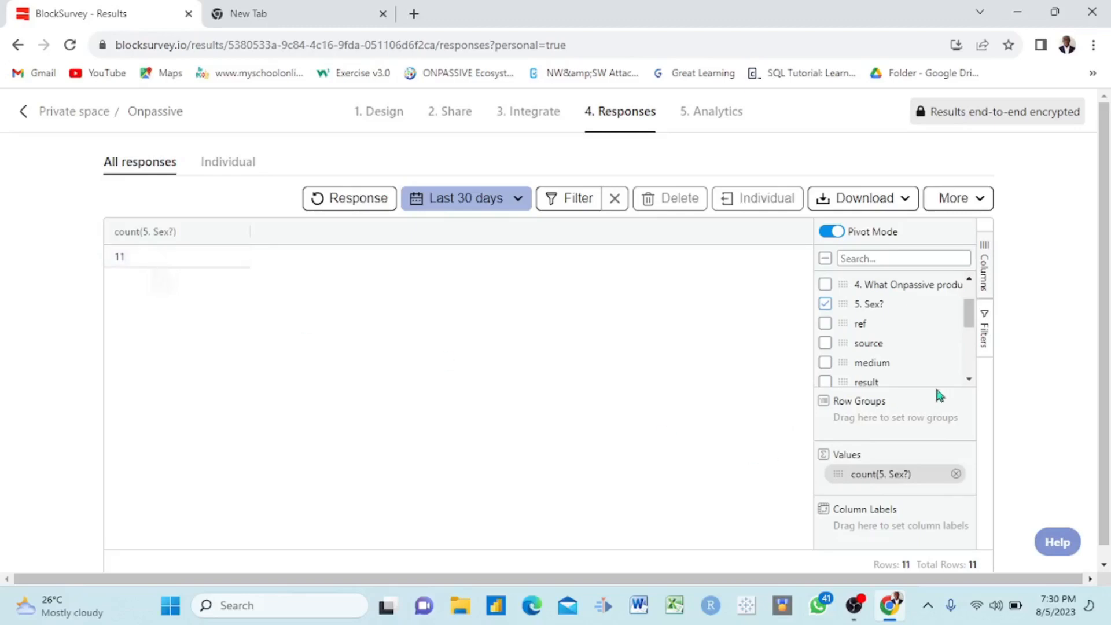
pyautogui.moveTo(843, 323); pyautogui.dragTo(856, 423)
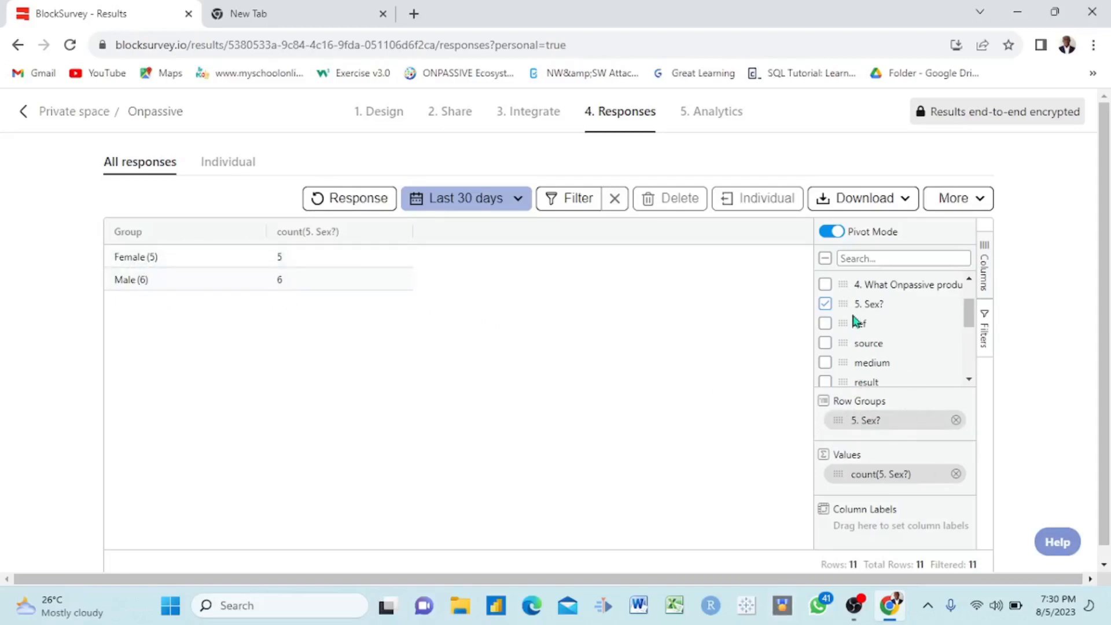
pyautogui.moveTo(848, 385); pyautogui.dragTo(860, 539)
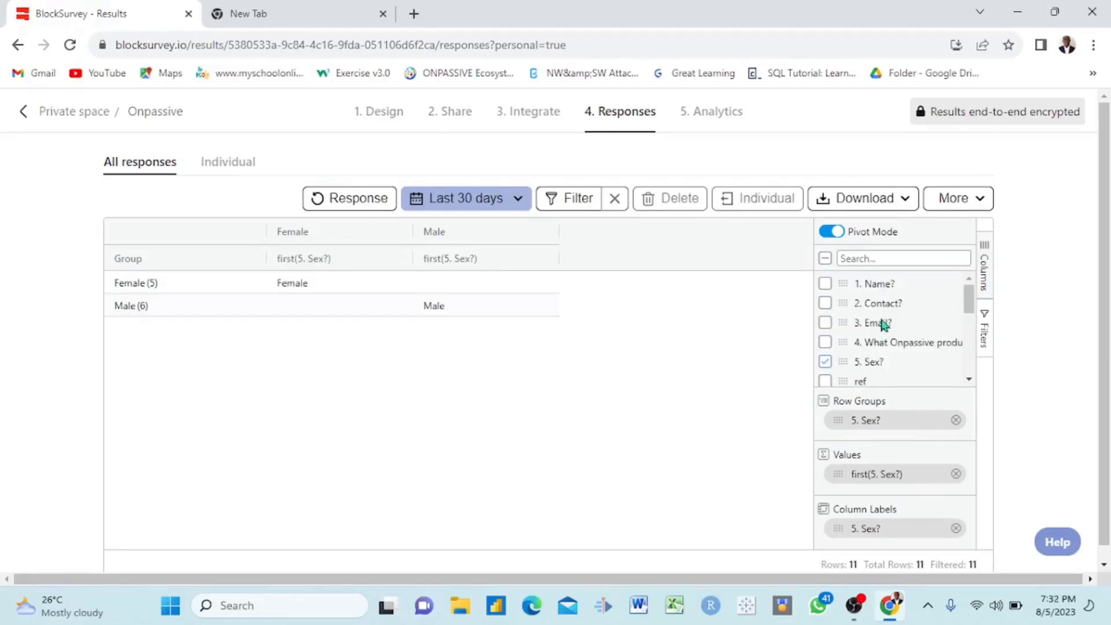
# Try adding "3. Email?" as a second row group, look inside the Female and Male groups, and remove that grouping.
pyautogui.moveTo(858, 322); pyautogui.dragTo(862, 438)
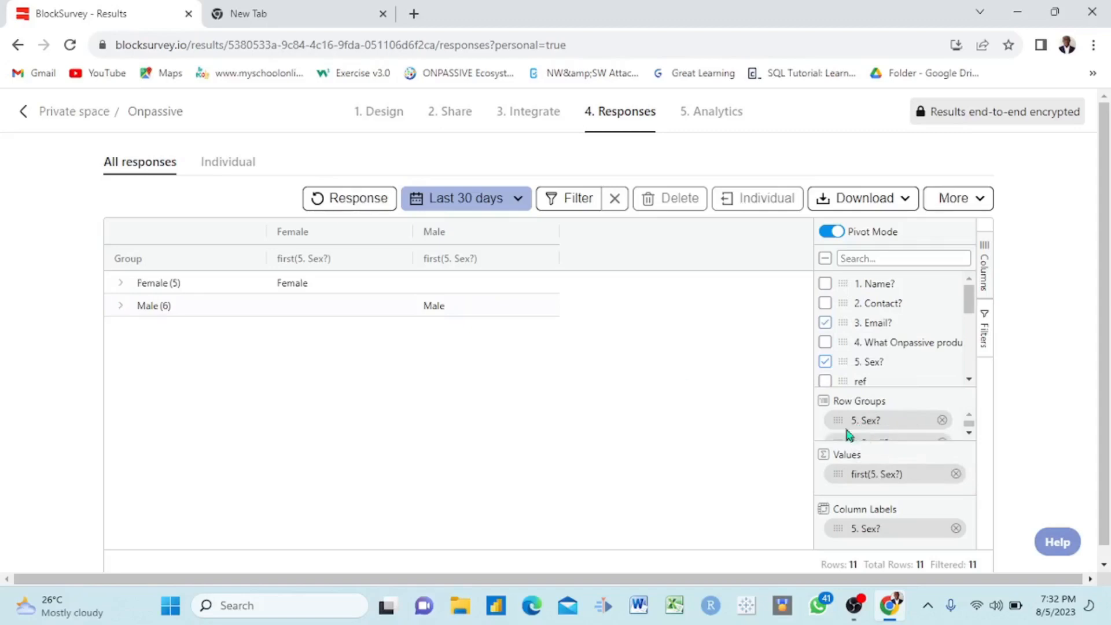
pyautogui.click(121, 284)
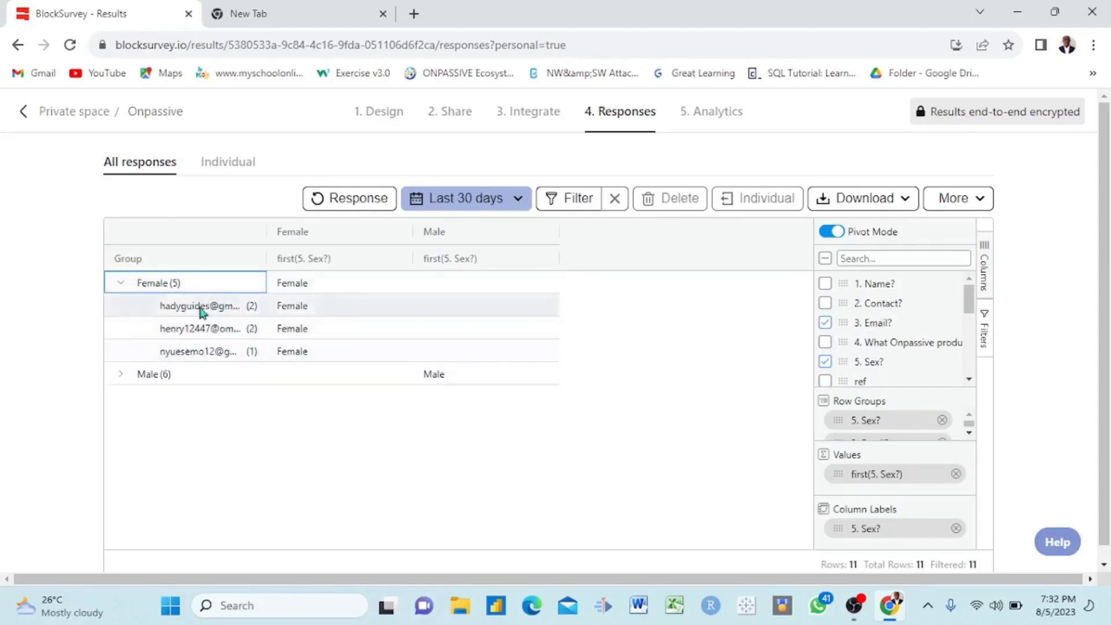
pyautogui.click(123, 375)
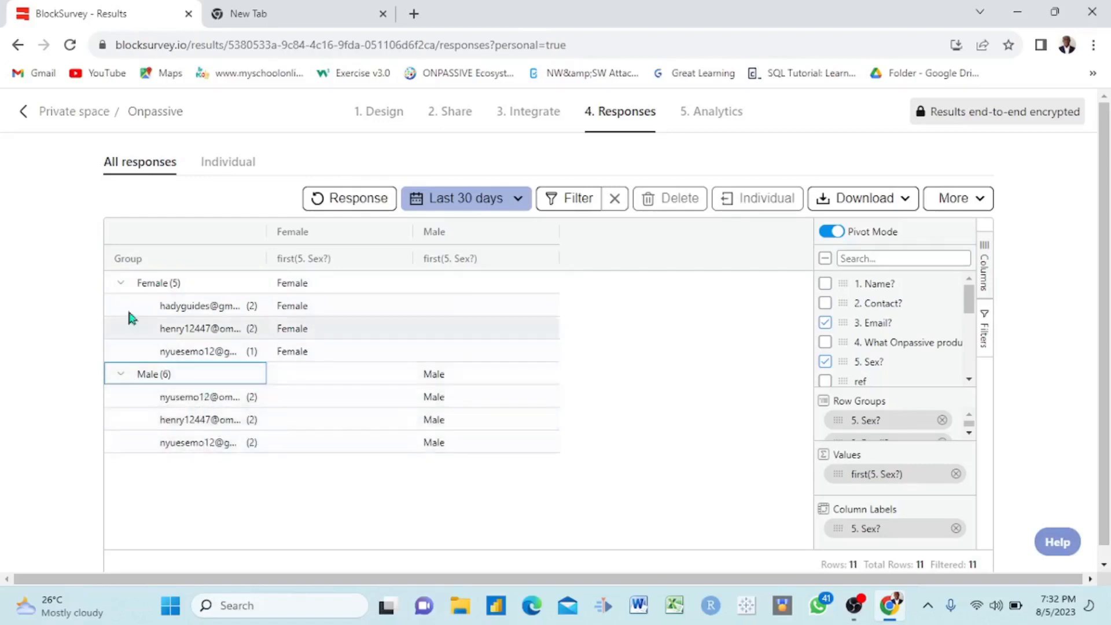
pyautogui.click(124, 284)
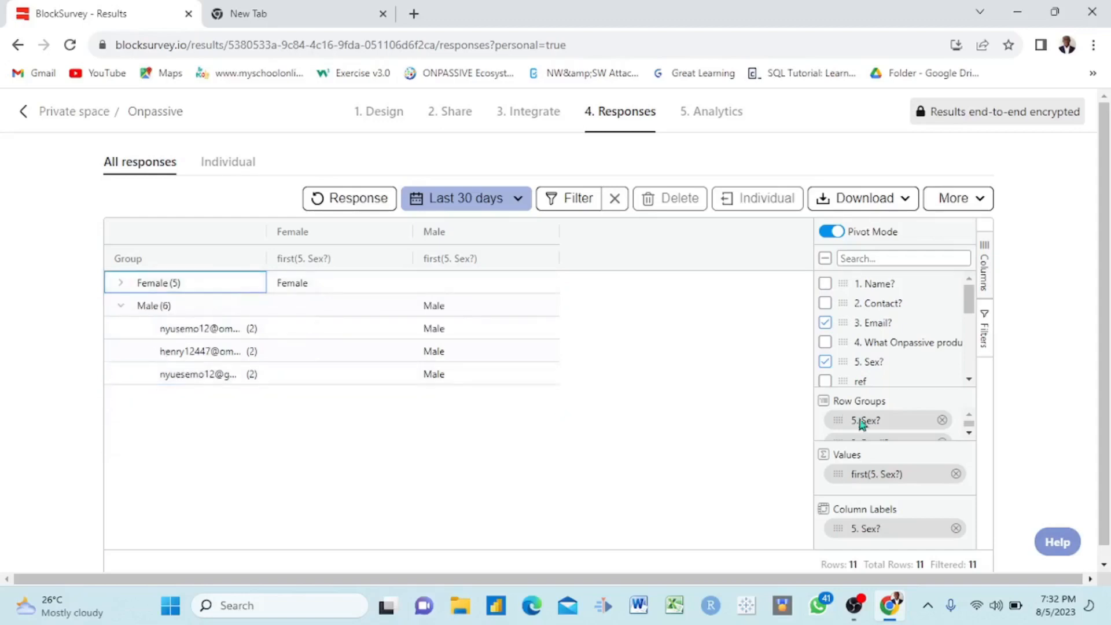
pyautogui.scroll(-1, 868, 422)
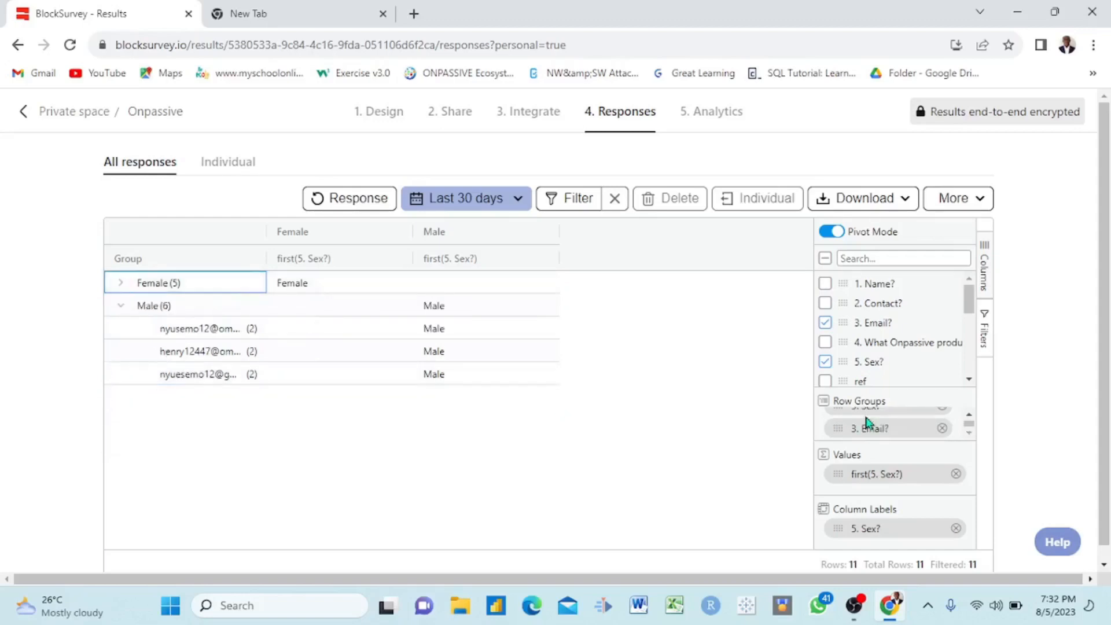
pyautogui.click(942, 428)
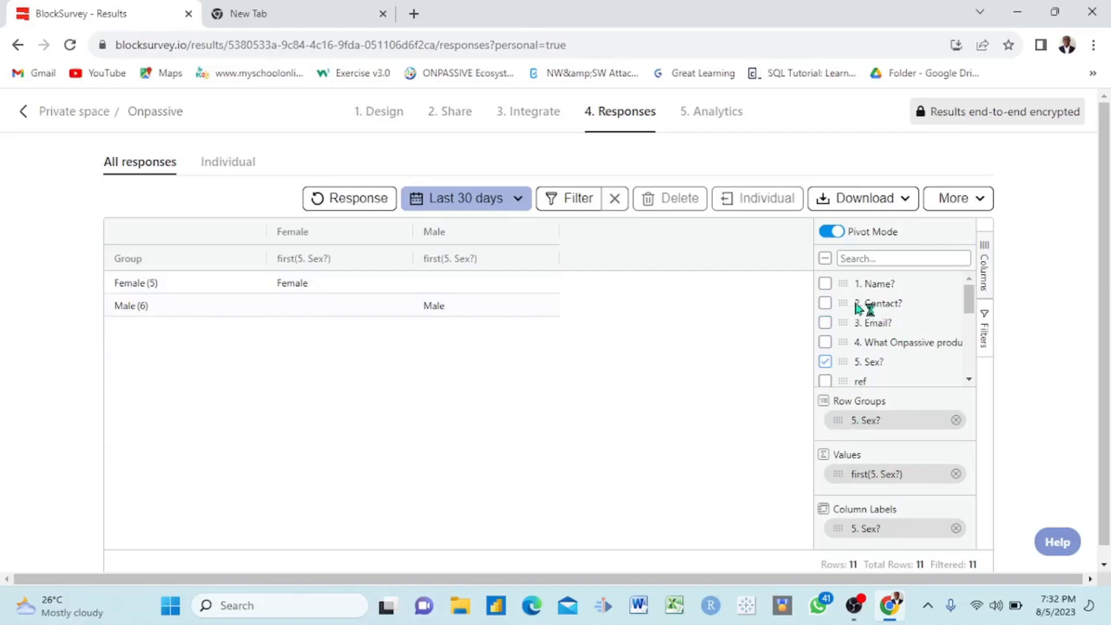
# Add "2. Contact?" as a second row group in the pivot table, then expand and collapse the Female and Male groups.
pyautogui.moveTo(845, 298); pyautogui.dragTo(864, 443)
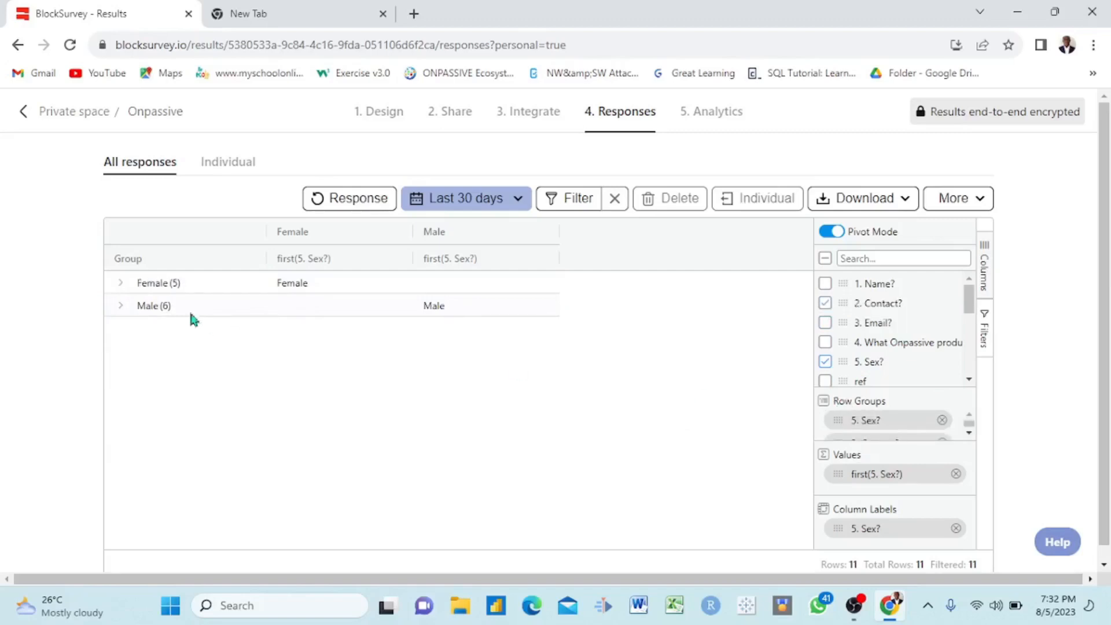
pyautogui.click(118, 284)
pyautogui.click(120, 283)
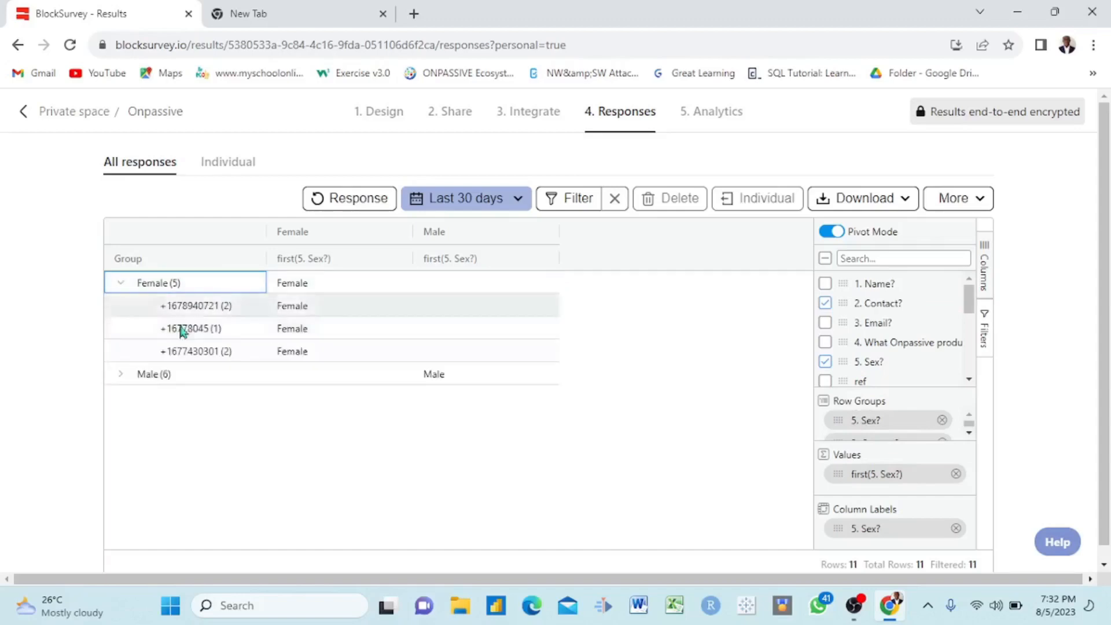
pyautogui.click(120, 376)
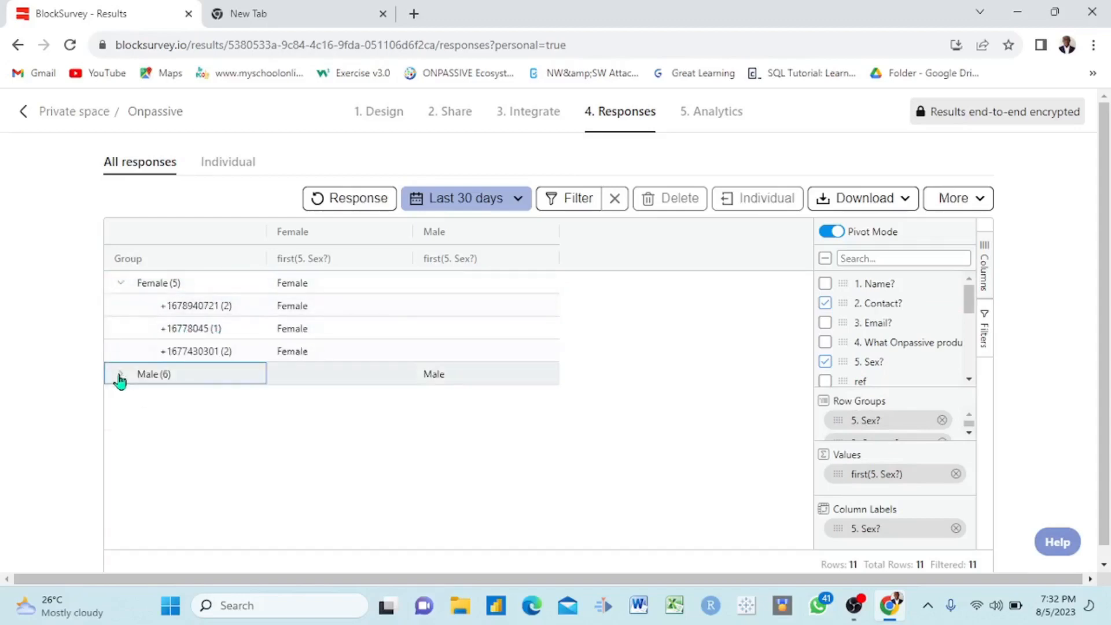
pyautogui.click(121, 376)
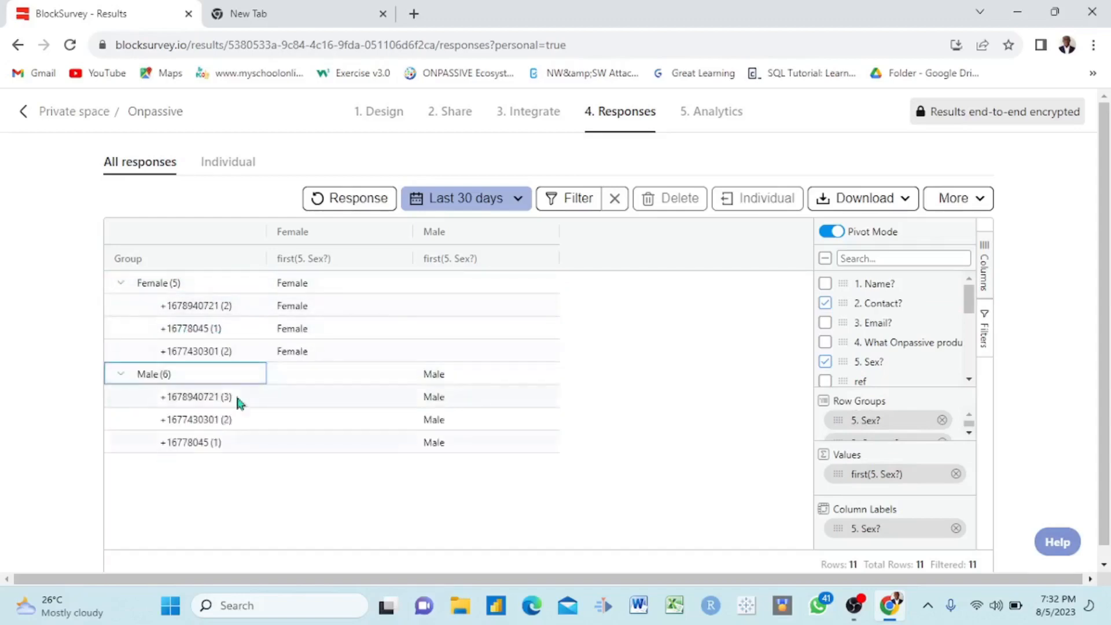
pyautogui.click(121, 375)
pyautogui.click(120, 284)
pyautogui.click(121, 285)
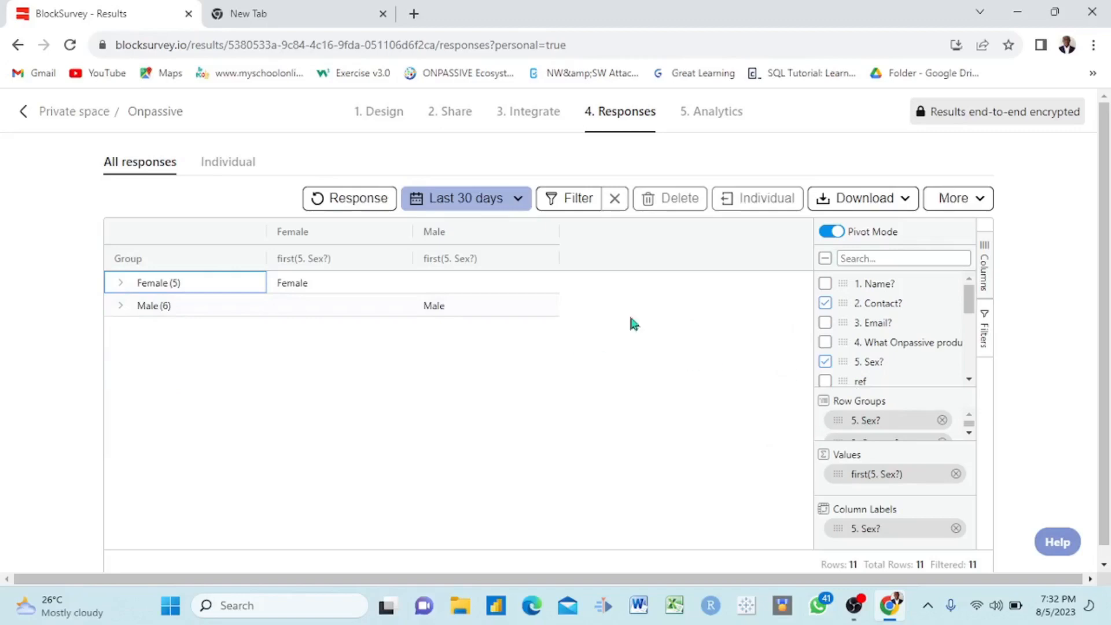
# Apply a report filter with the condition "5. Sex?" is Male.
pyautogui.click(567, 199)
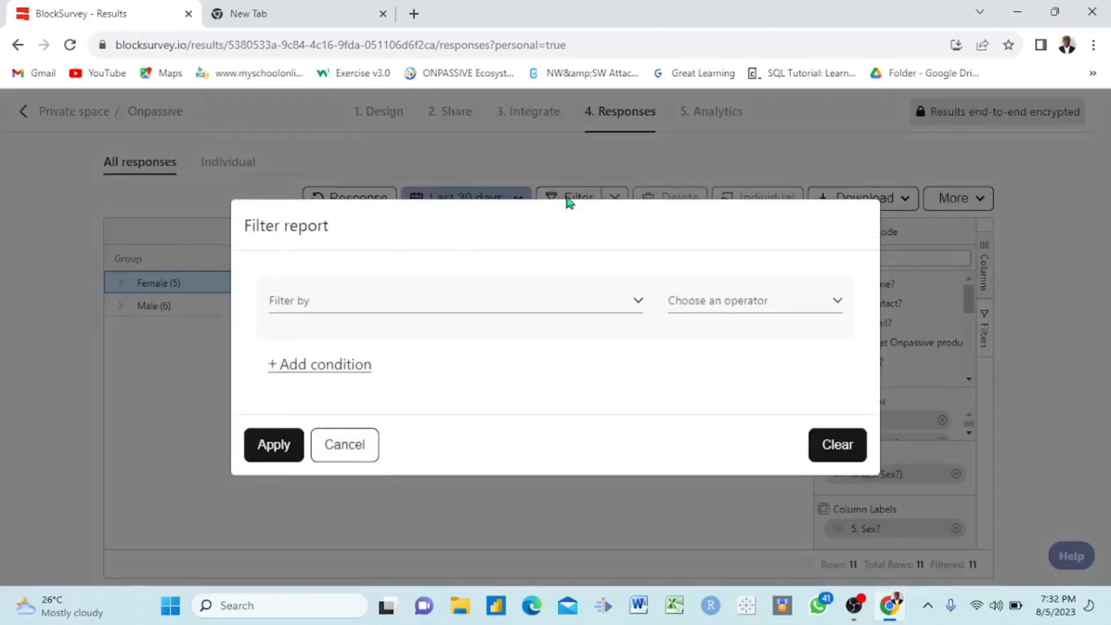
pyautogui.click(636, 304)
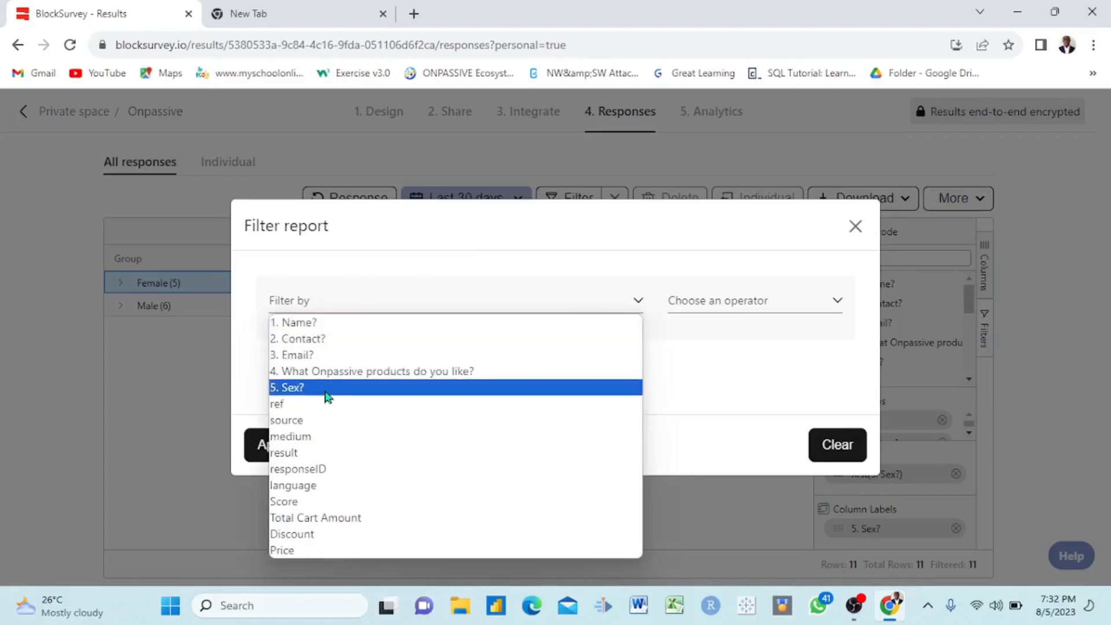
pyautogui.click(326, 388)
pyautogui.click(682, 289)
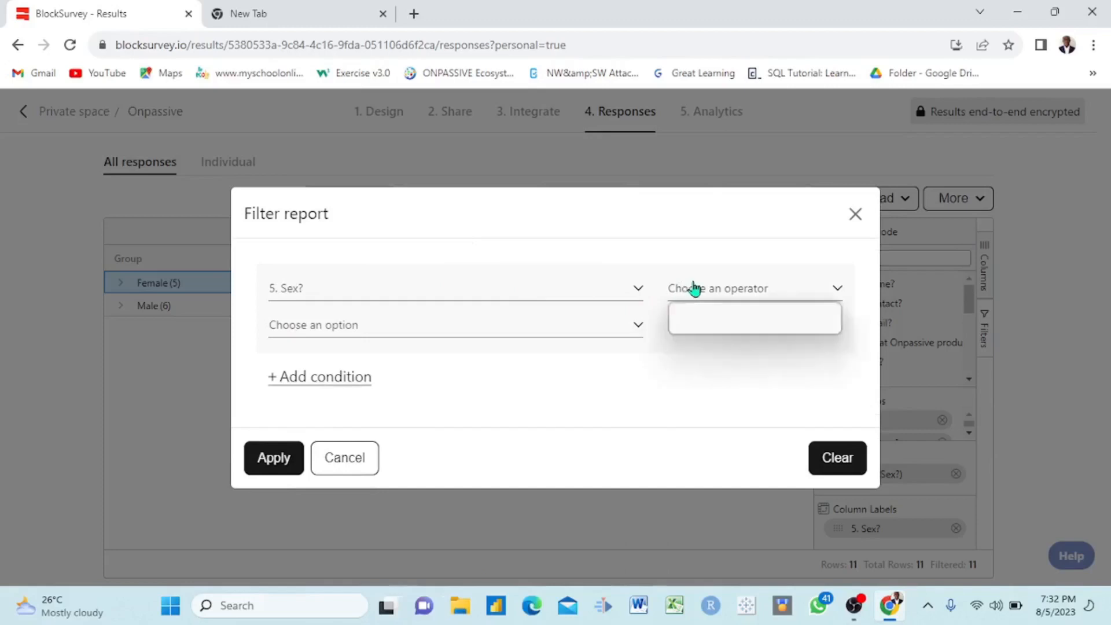
pyautogui.click(685, 313)
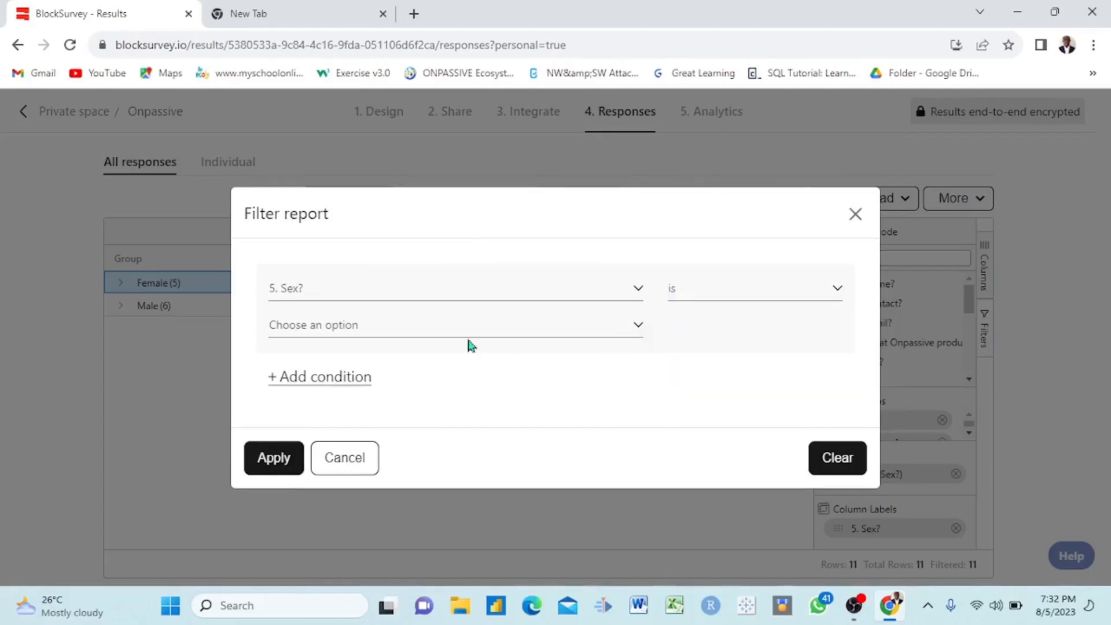
pyautogui.click(417, 328)
pyautogui.click(297, 364)
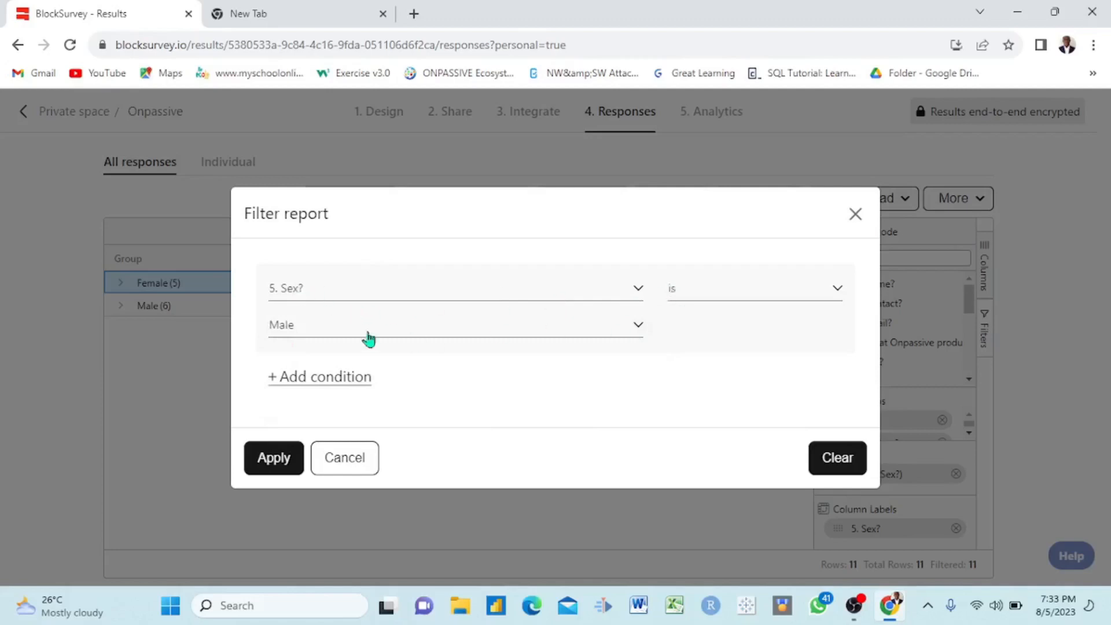
pyautogui.click(277, 459)
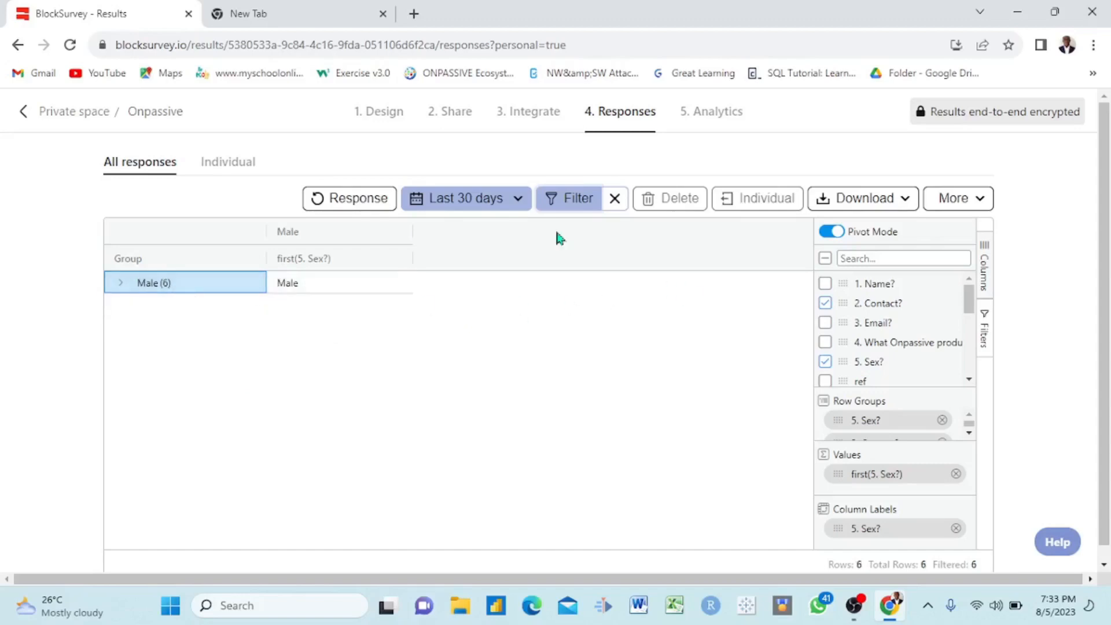
# Switch the report filter's answer for "5. Sex?" to Female and apply it.
pyautogui.click(585, 208)
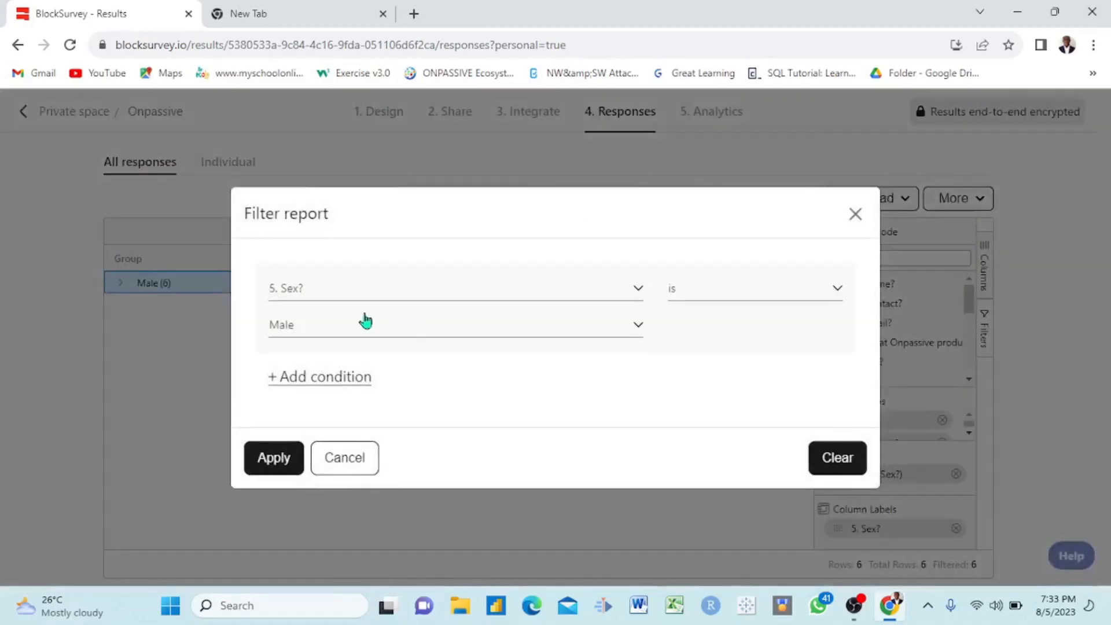
pyautogui.click(633, 294)
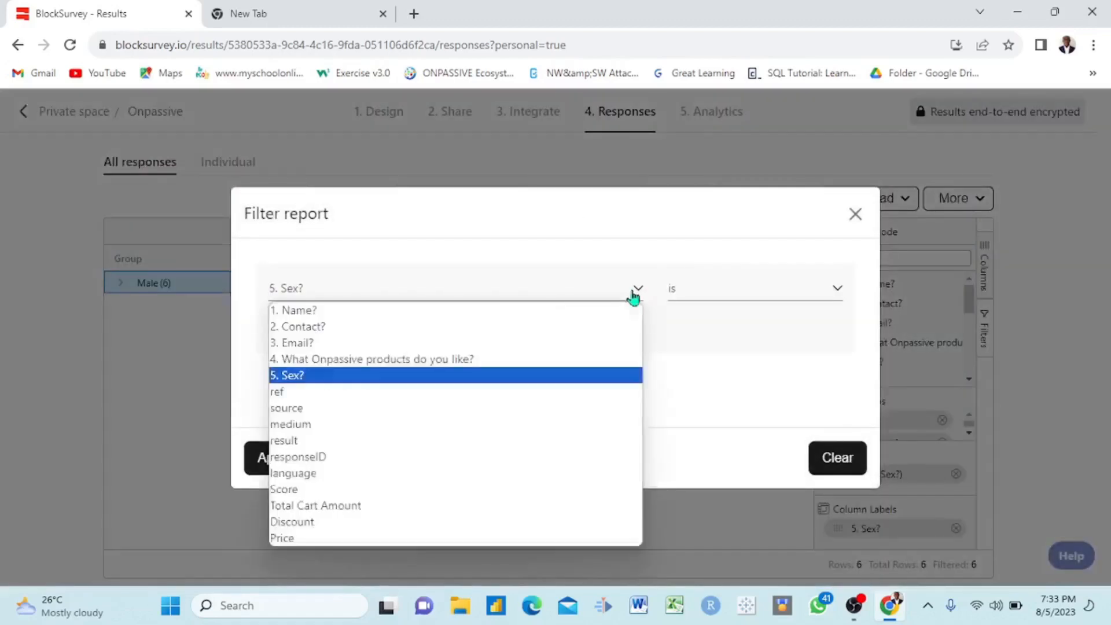
pyautogui.click(351, 376)
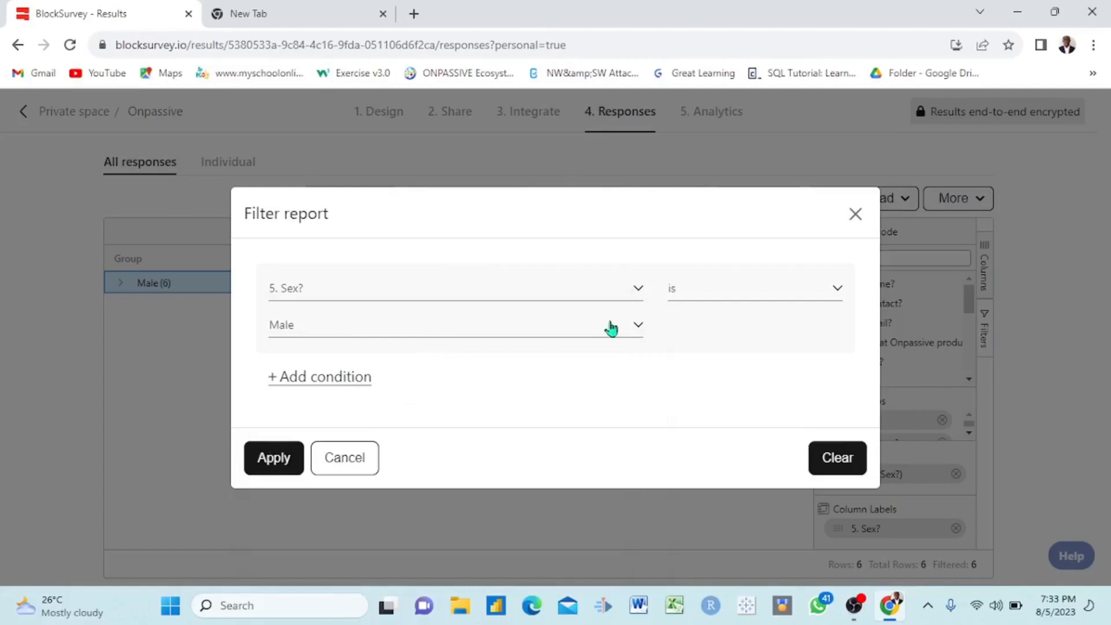
pyautogui.click(637, 325)
pyautogui.click(346, 348)
pyautogui.click(259, 459)
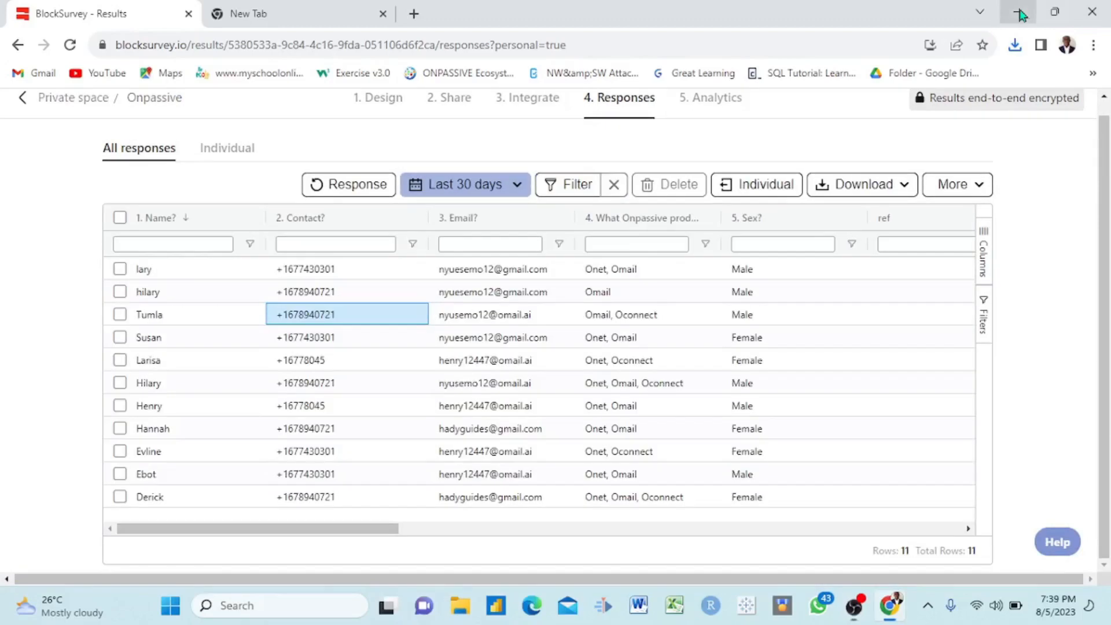
# Export the responses table as an Excel (.xlsx) file, view the exported workbook, and close it.
pyautogui.rightClick(343, 345)
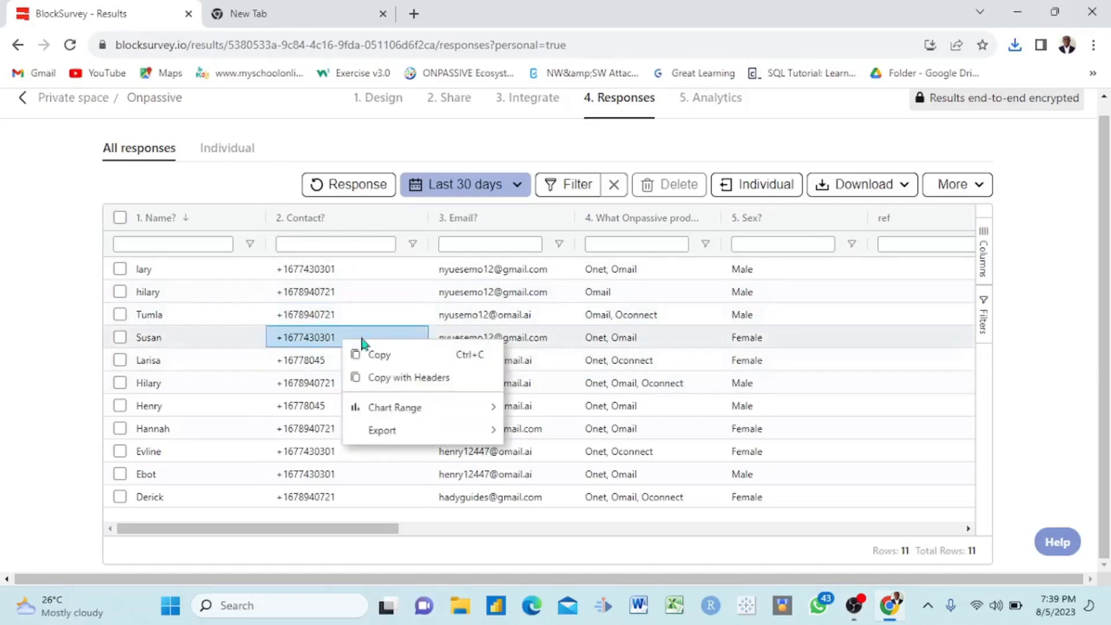
pyautogui.moveTo(413, 413)
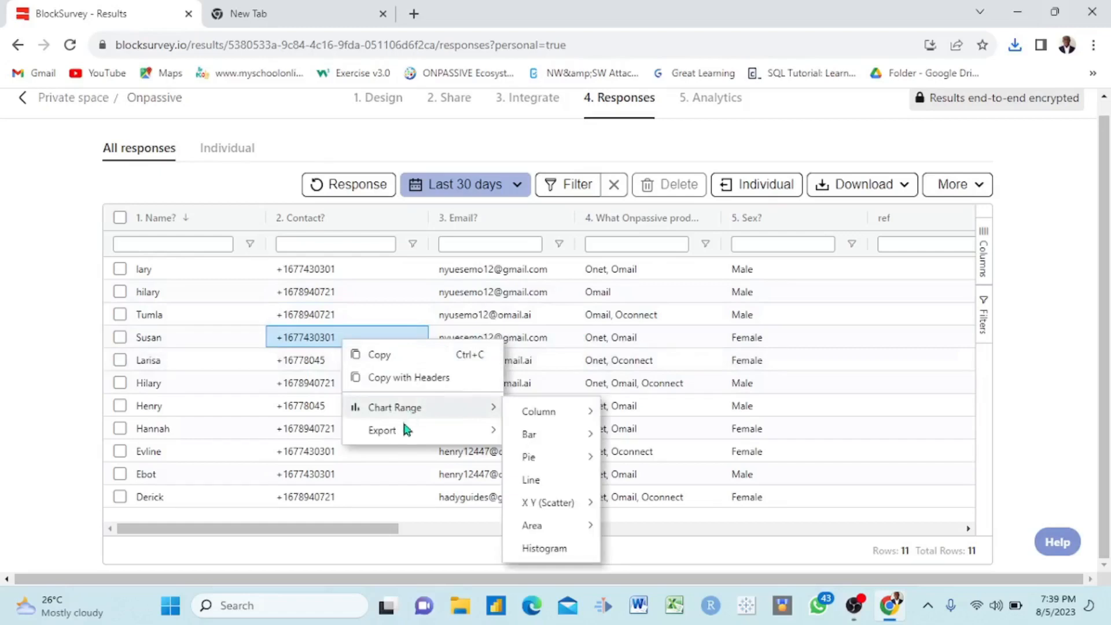
pyautogui.moveTo(408, 432)
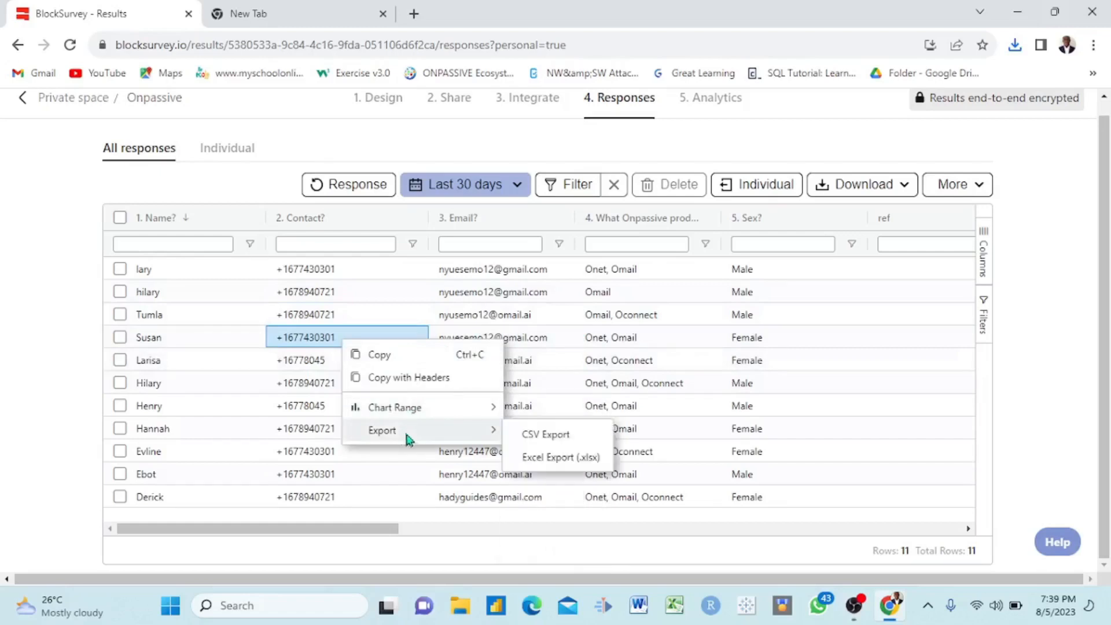
pyautogui.click(549, 459)
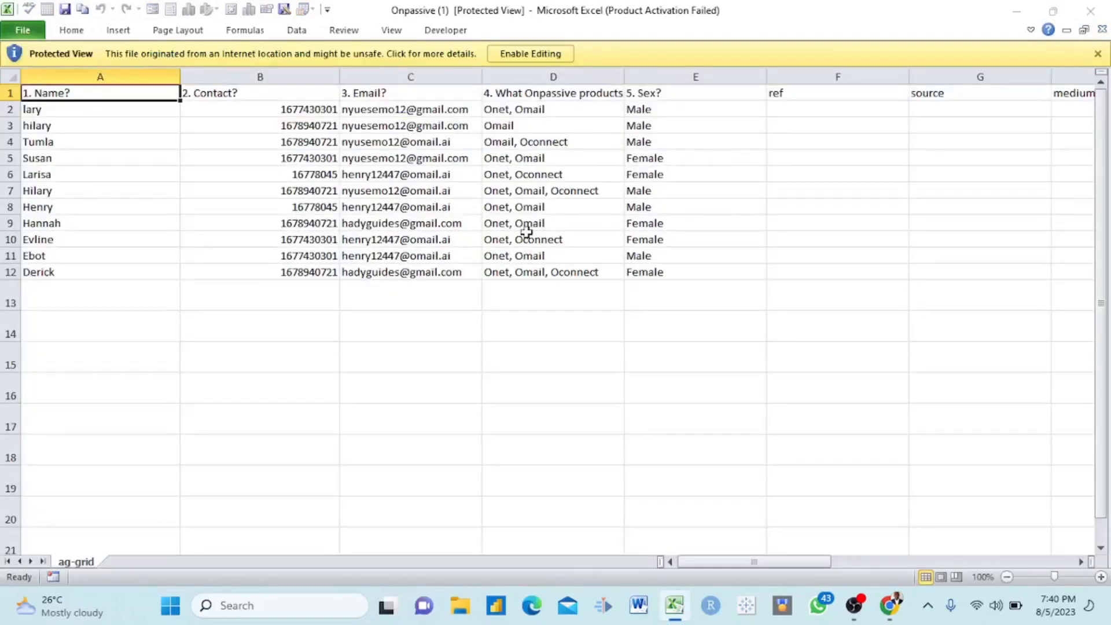
pyautogui.click(1095, 13)
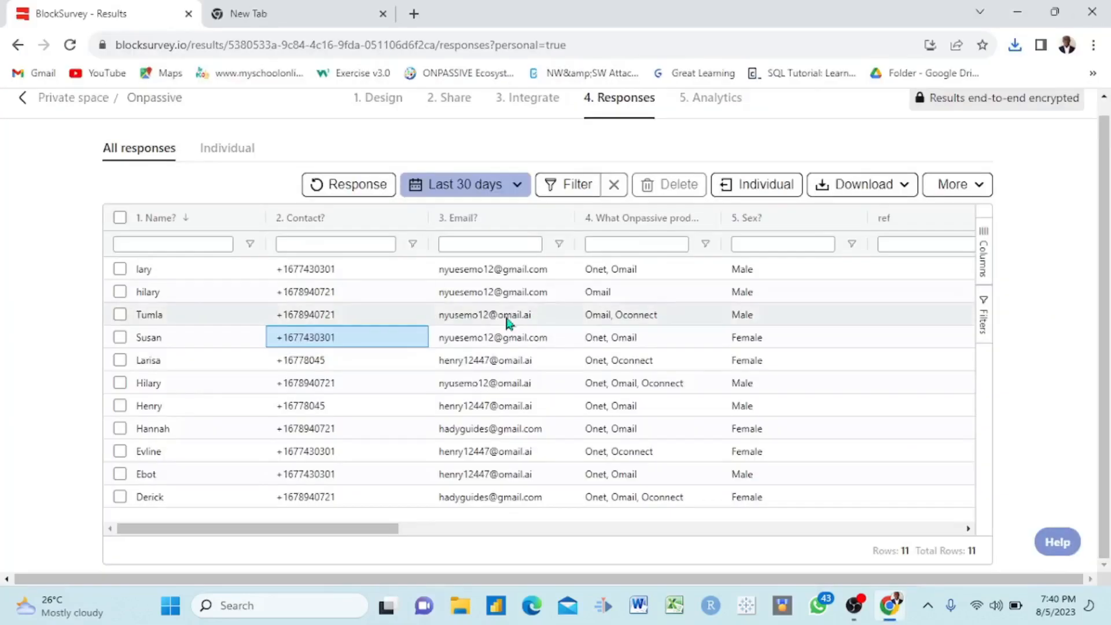
# Sort the responses by "1. Name?", switching between ascending and descending order and ending with ascending.
pyautogui.click(211, 220)
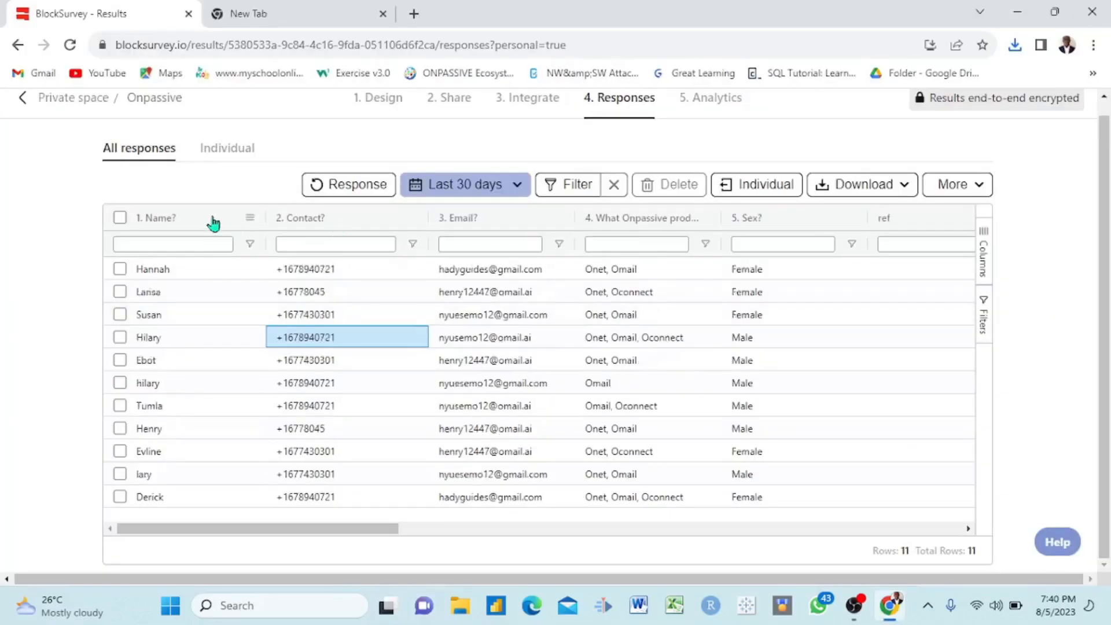
pyautogui.click(212, 220)
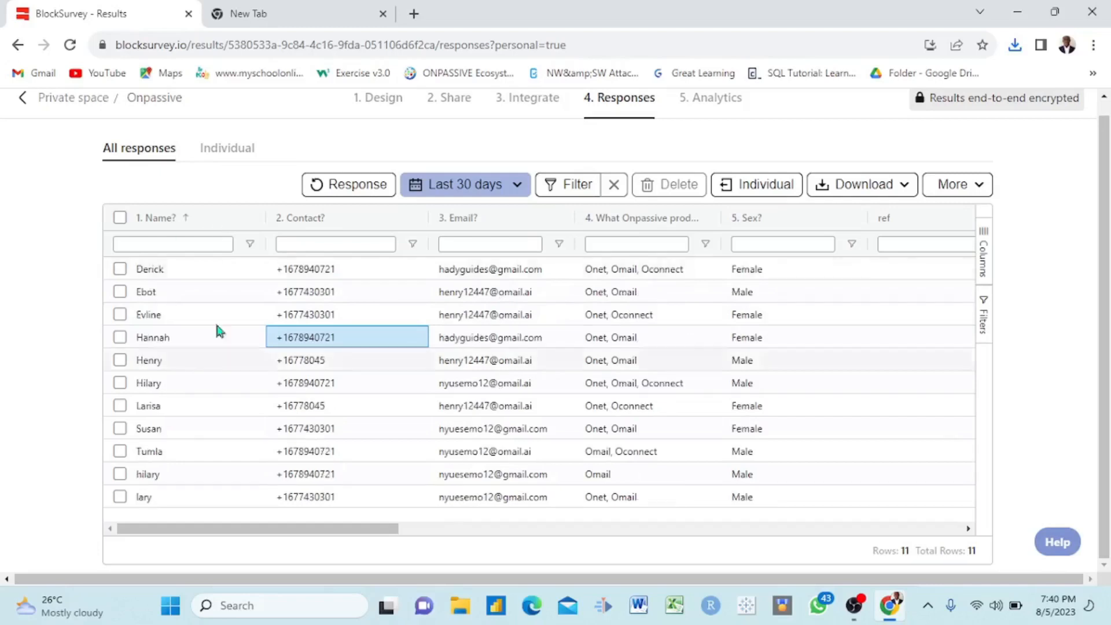
pyautogui.click(193, 228)
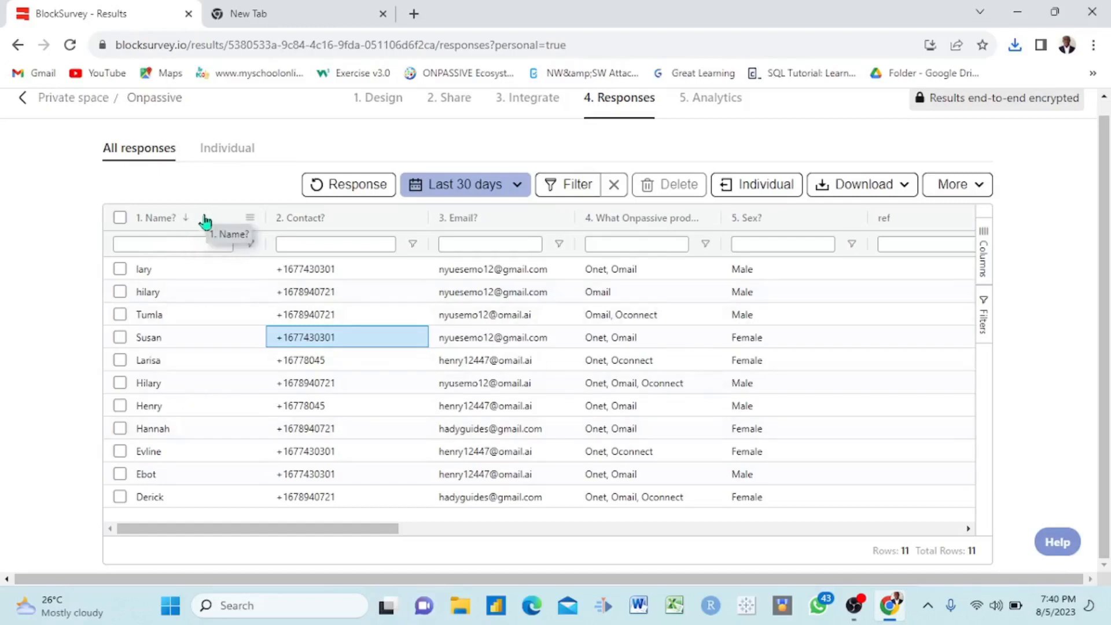
pyautogui.click(205, 220)
pyautogui.click(197, 220)
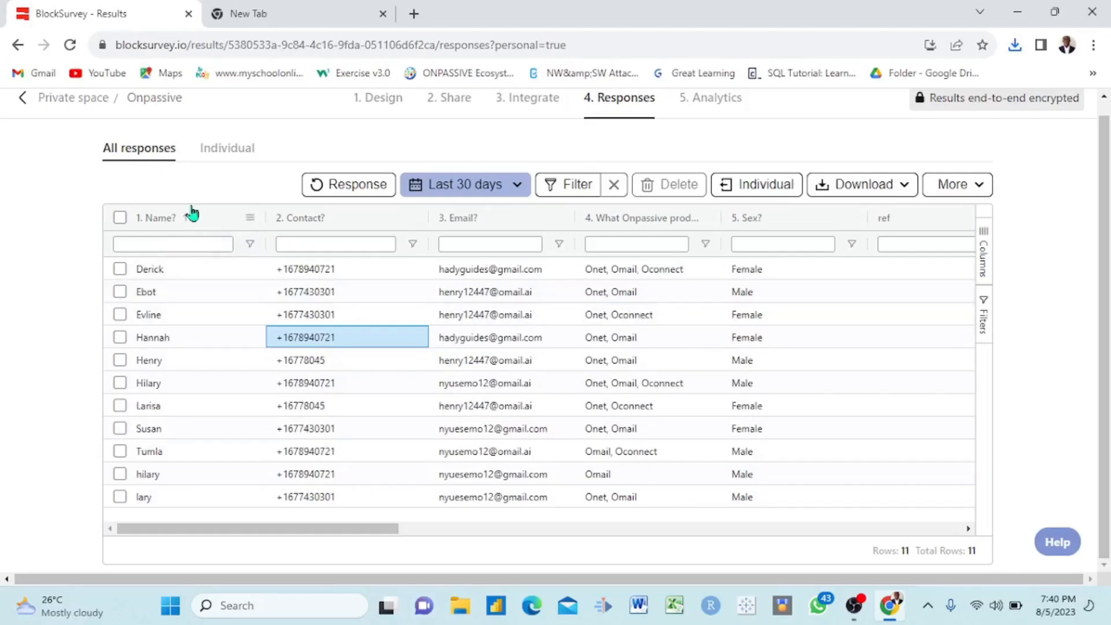
# Try sorting the responses by "2. Contact?", then sort them by the Onpassive products question in descending order.
pyautogui.click(357, 224)
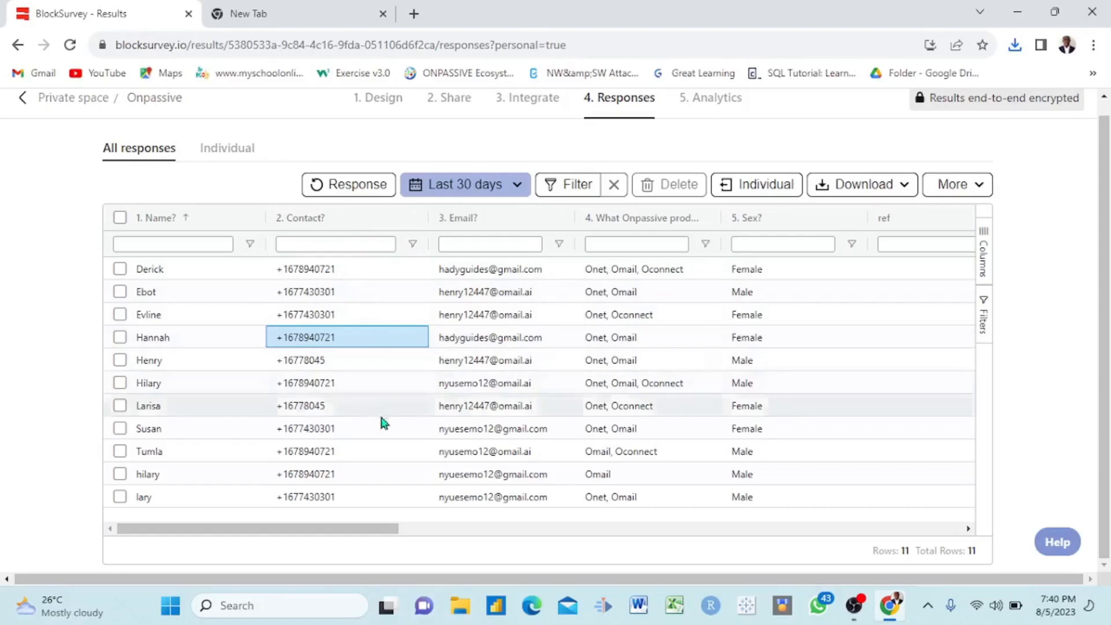
pyautogui.click(348, 219)
pyautogui.click(347, 219)
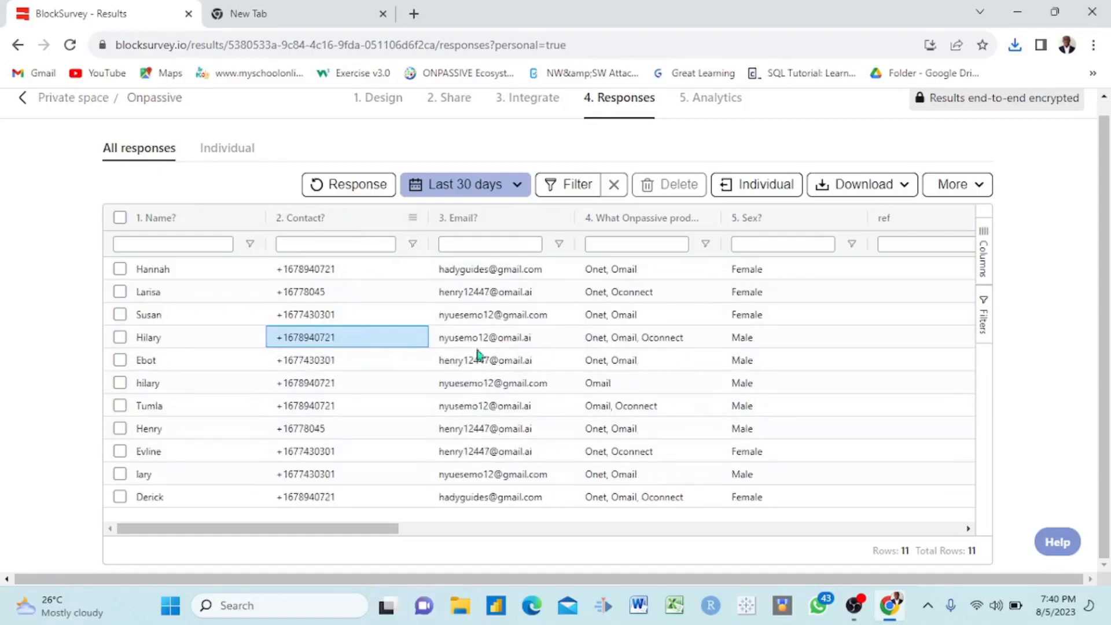
pyautogui.click(637, 230)
pyautogui.click(637, 230)
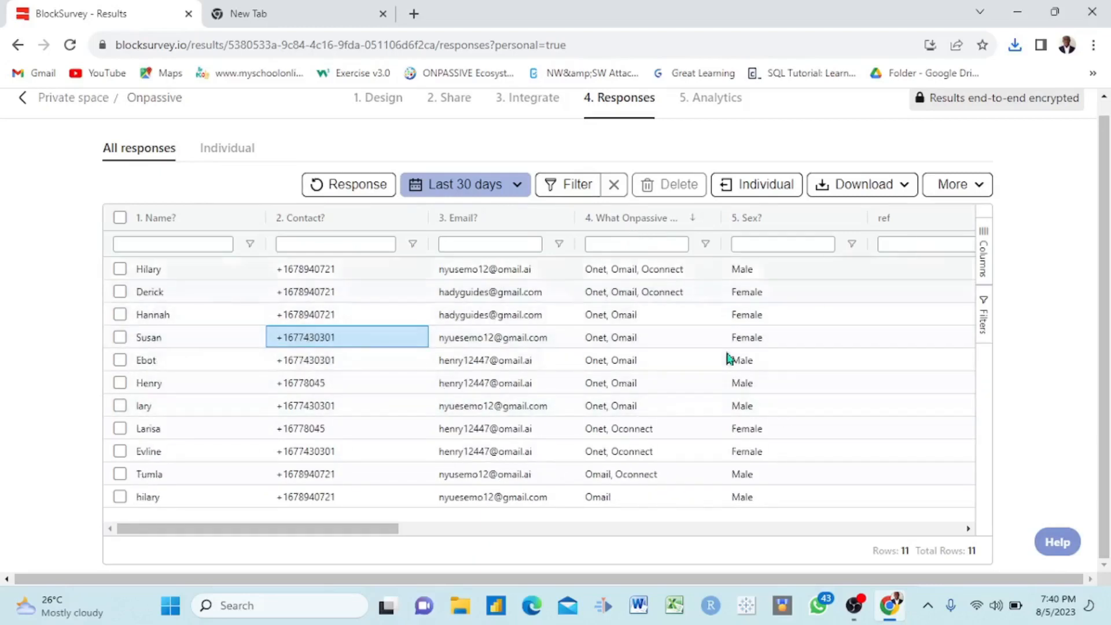
pyautogui.rightClick(403, 335)
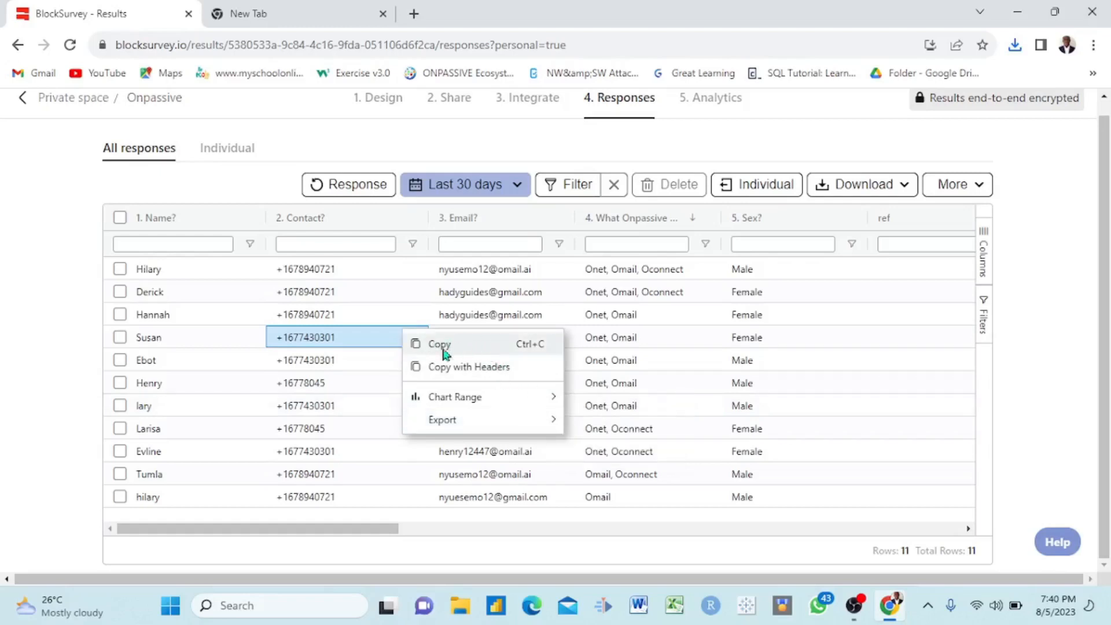
pyautogui.click(674, 337)
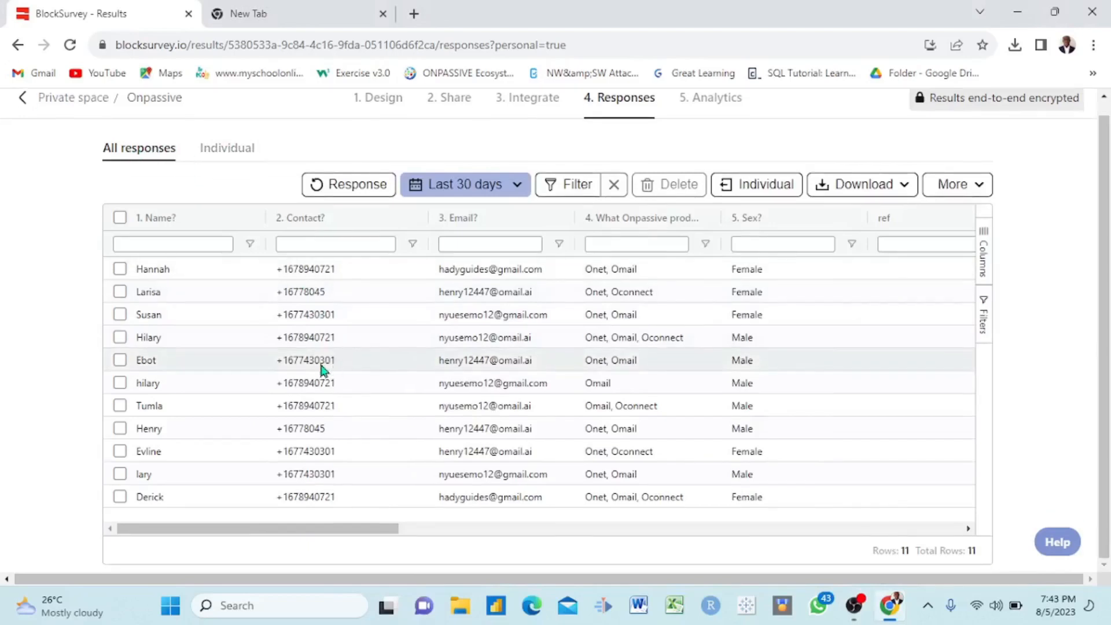
# Open the individual responses view, read through the first response's answers, and page forward to the fifth response.
pyautogui.click(235, 164)
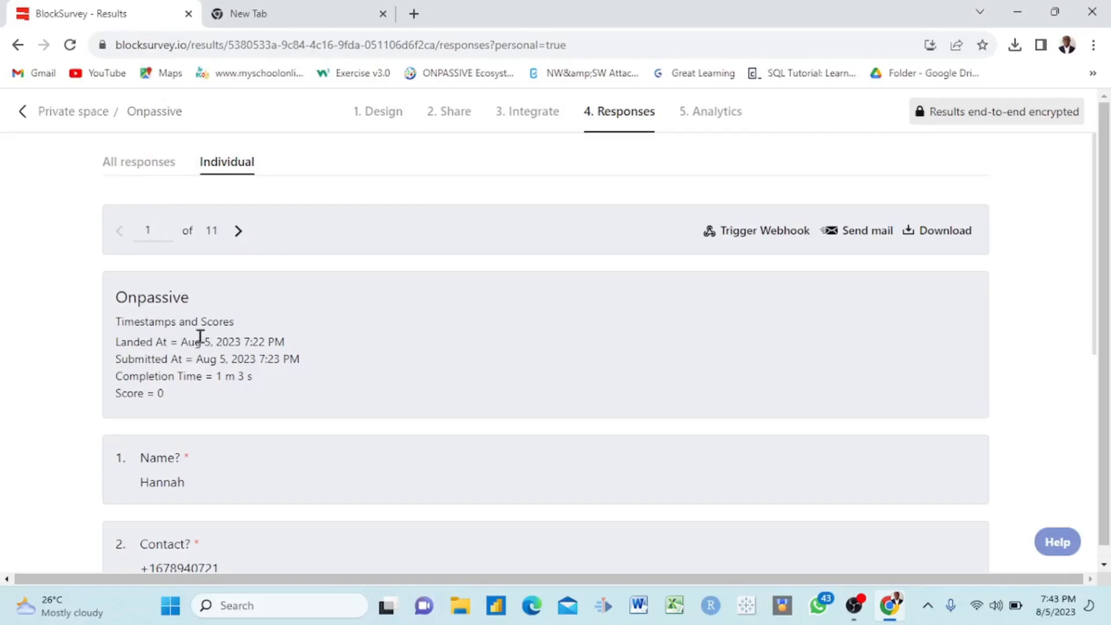
pyautogui.scroll(-8, 243, 404)
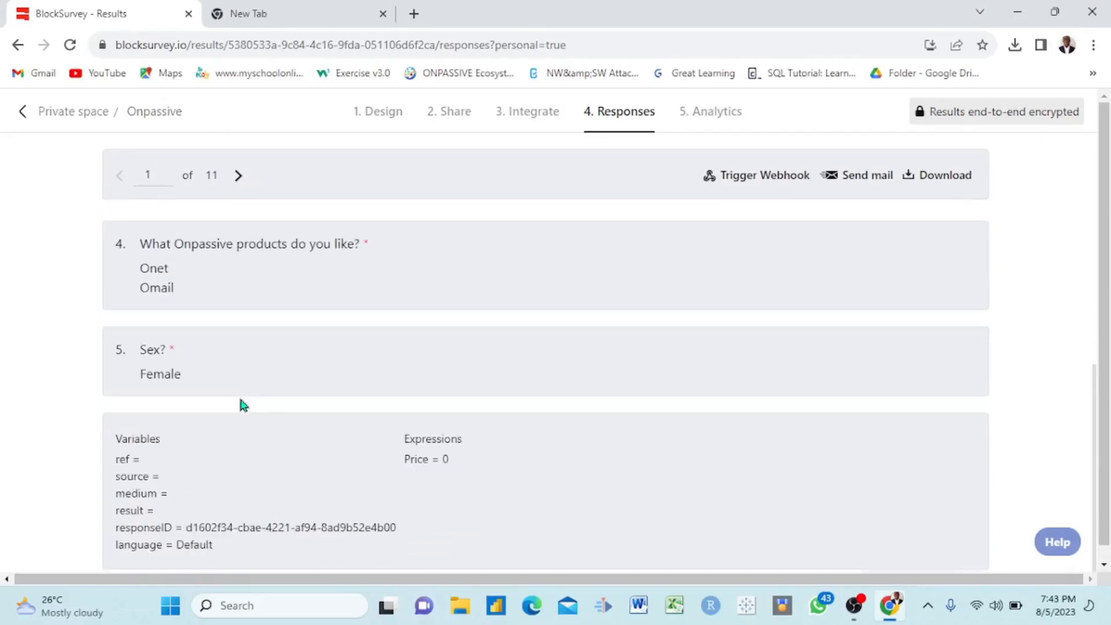
pyautogui.scroll(8, 243, 403)
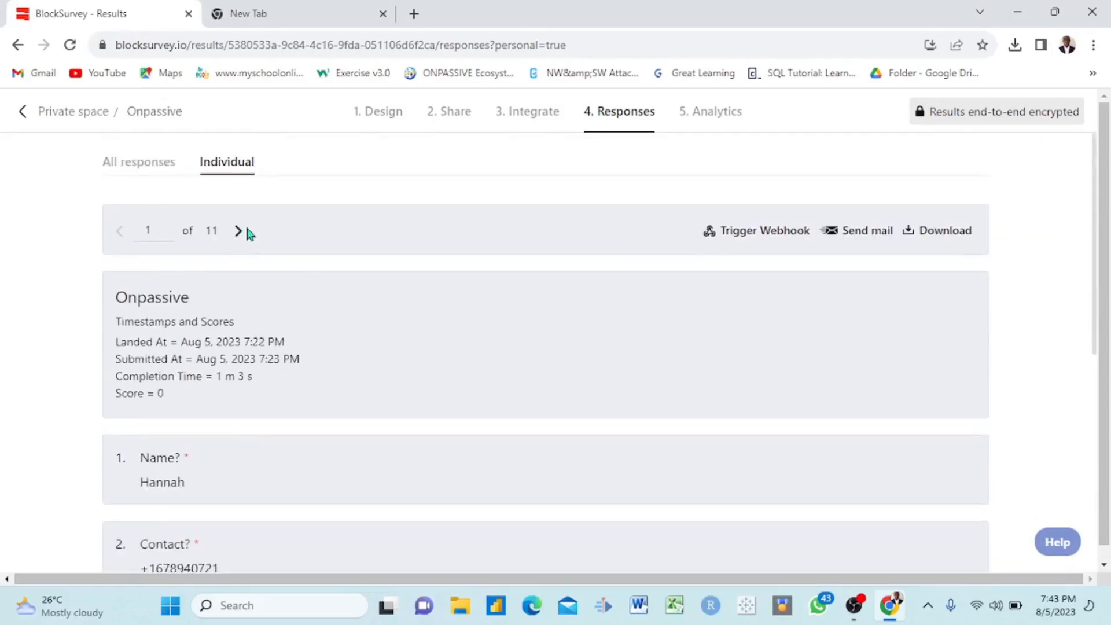
pyautogui.click(239, 232)
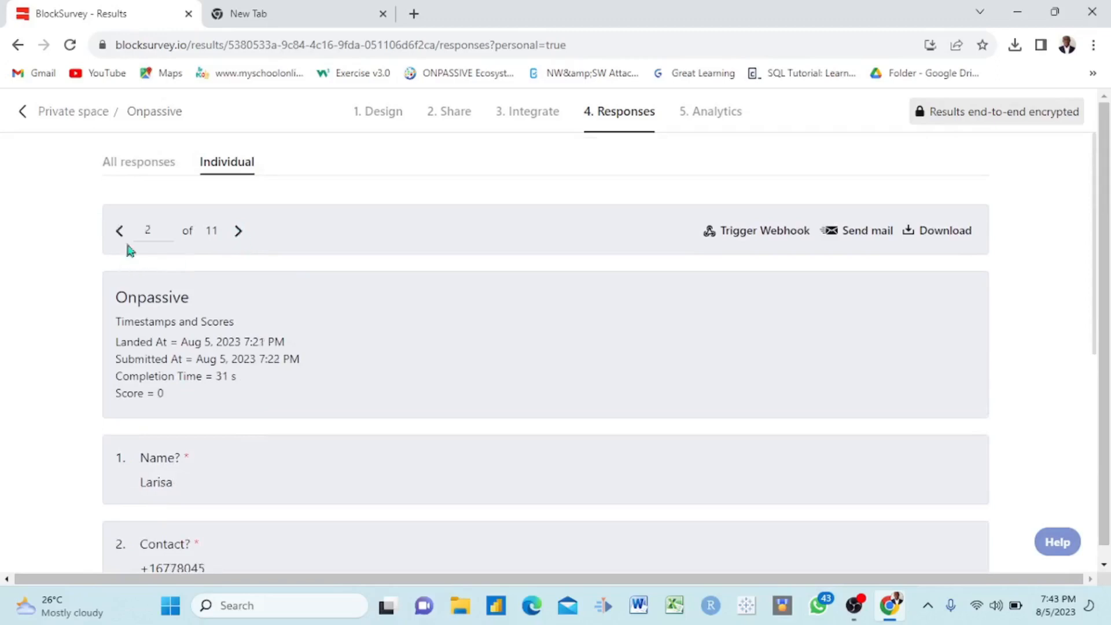
pyautogui.click(238, 231)
pyautogui.click(238, 233)
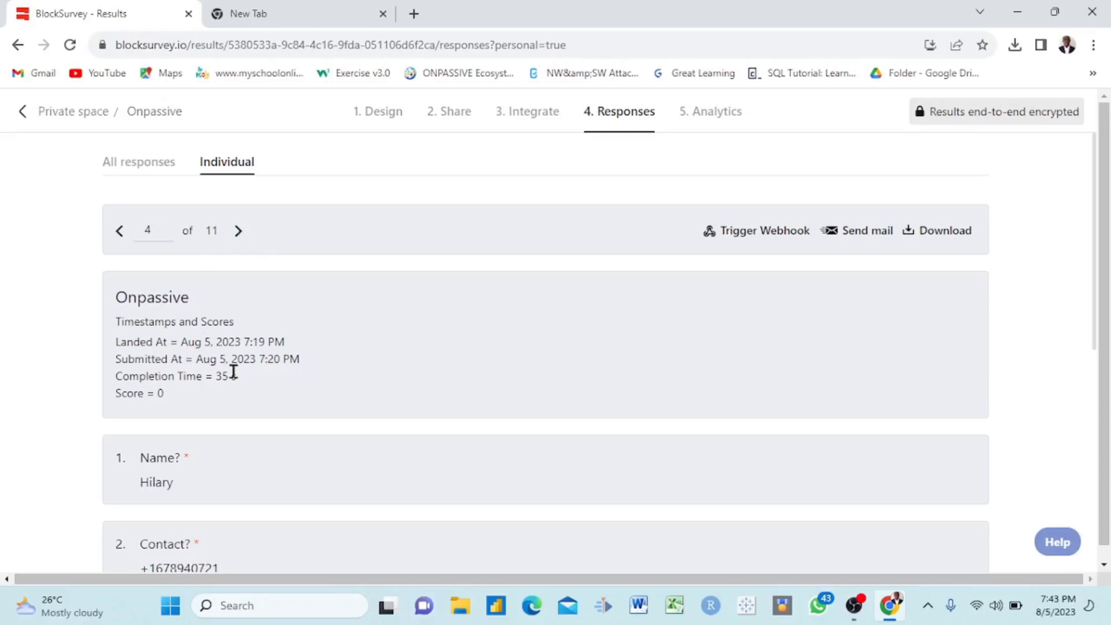
pyautogui.click(240, 232)
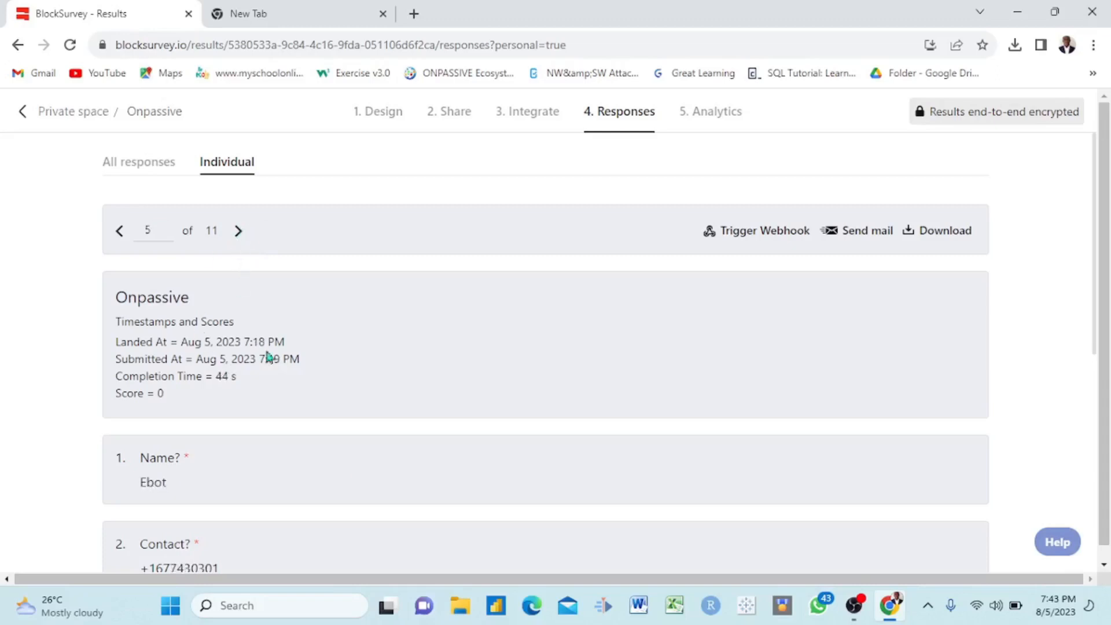
# Read through the fifth response's answers, preview its PDF download, and cancel the save.
pyautogui.scroll(-4, 342, 464)
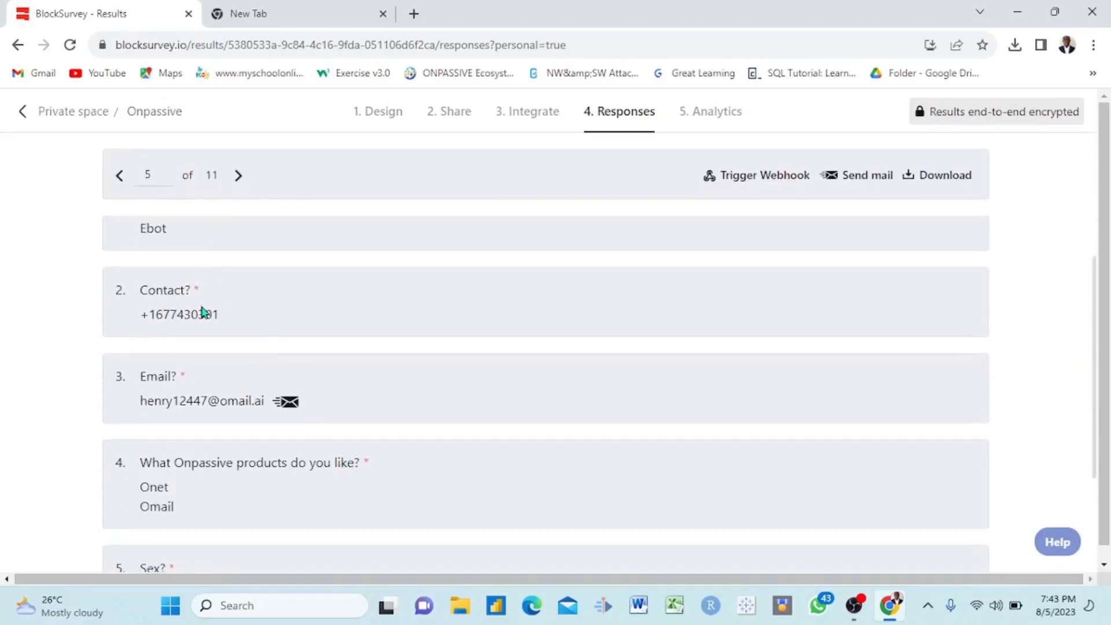
pyautogui.scroll(-3, 205, 312)
pyautogui.scroll(-1, 213, 409)
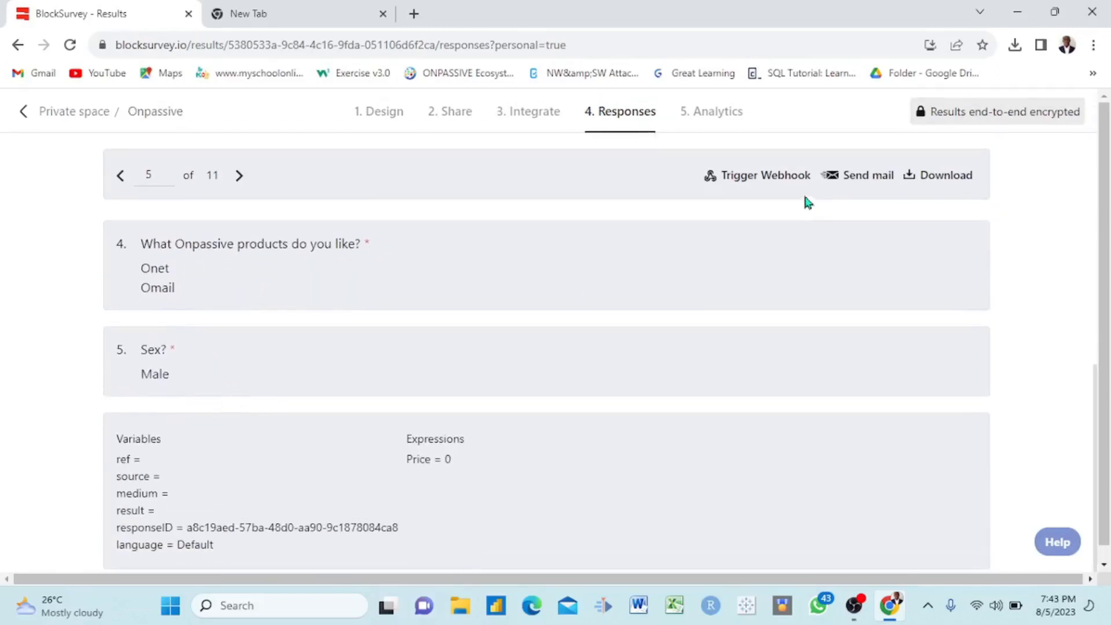
pyautogui.click(916, 177)
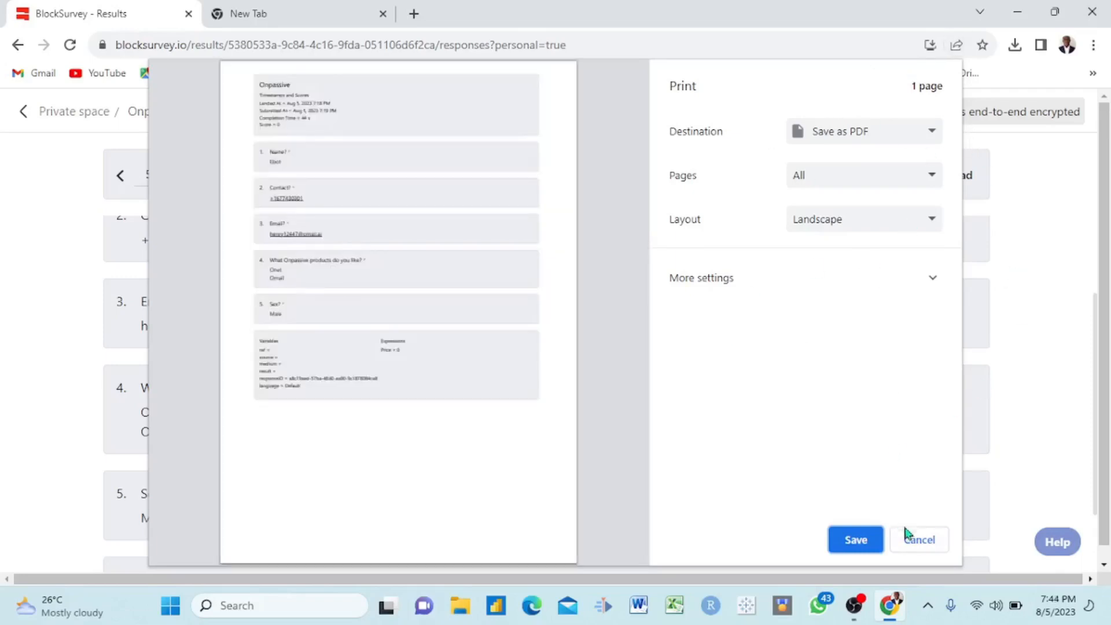
pyautogui.click(914, 539)
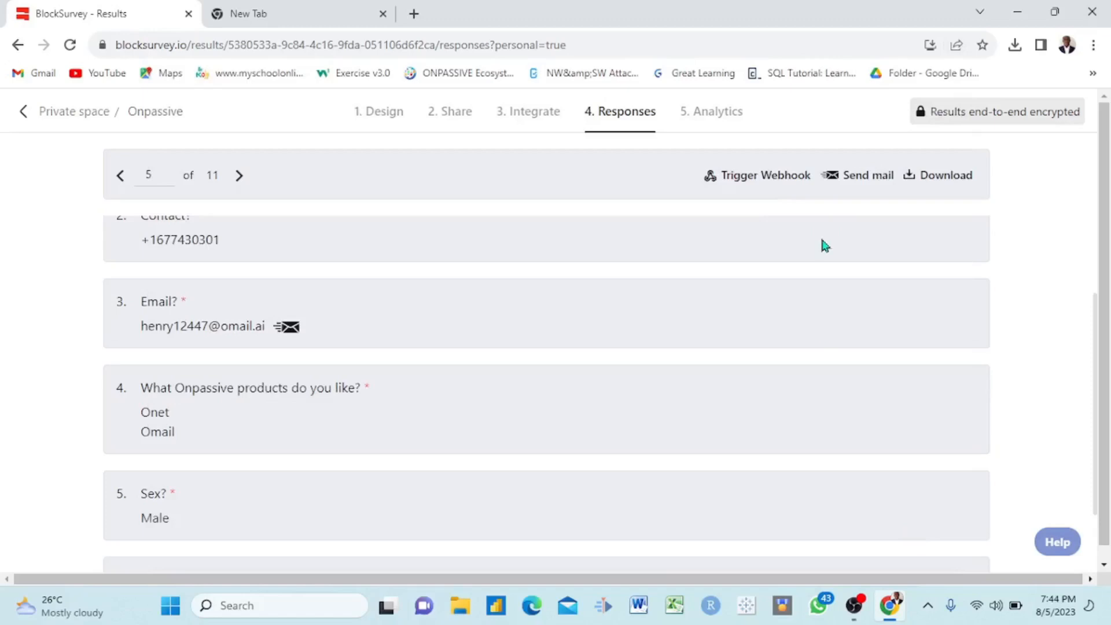
pyautogui.click(757, 177)
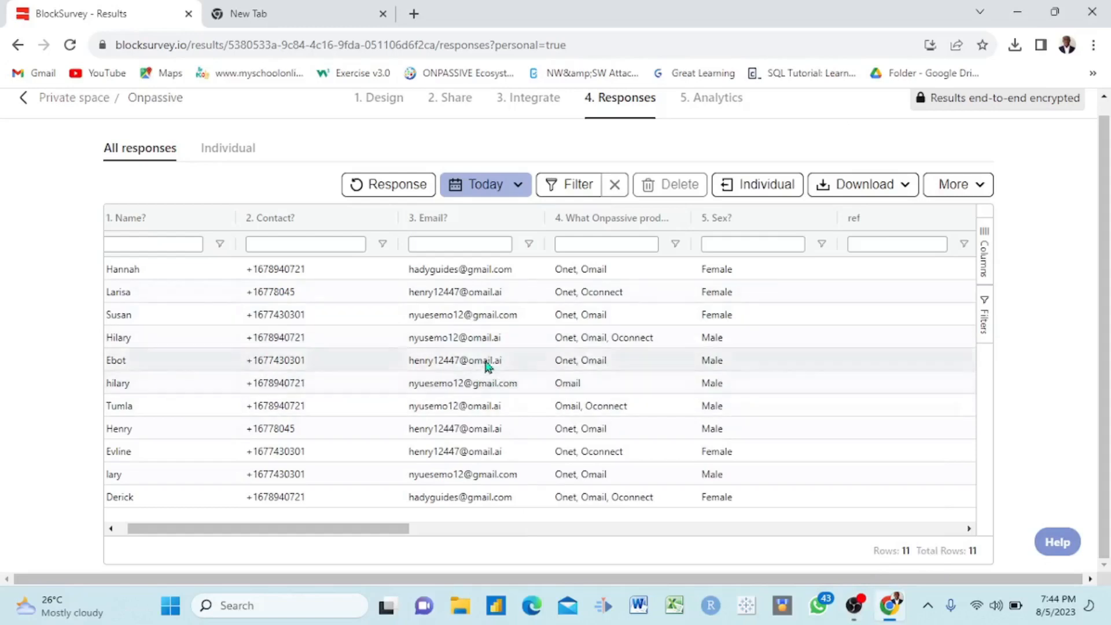
# Switch the responses date range through All Responses, Last 7 days and Last 6 months, then set it back to Today.
pyautogui.click(518, 187)
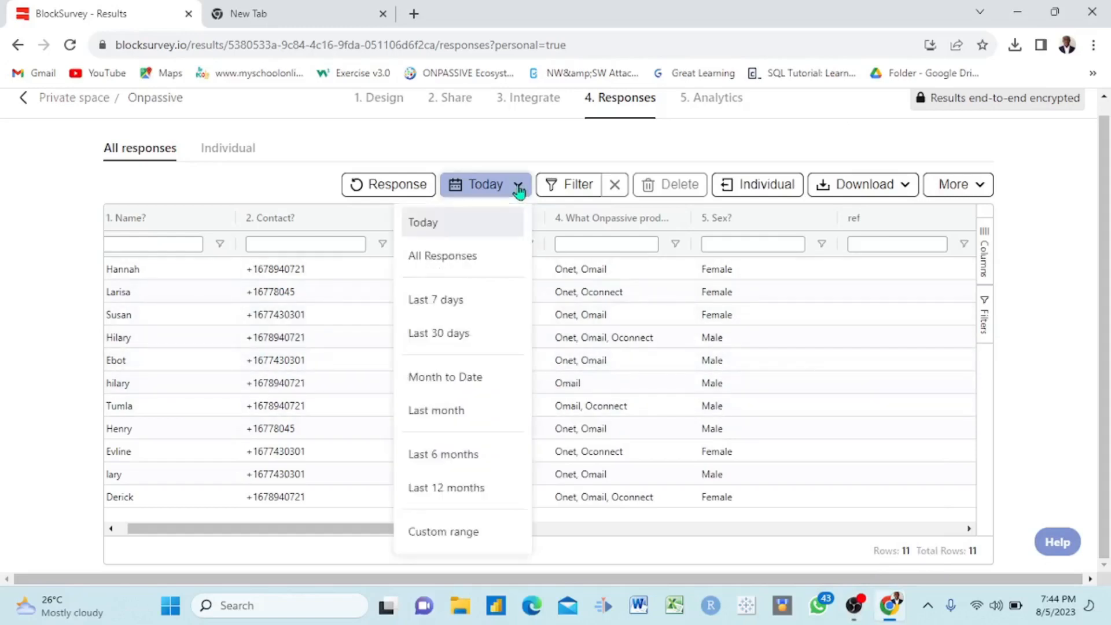
pyautogui.click(450, 260)
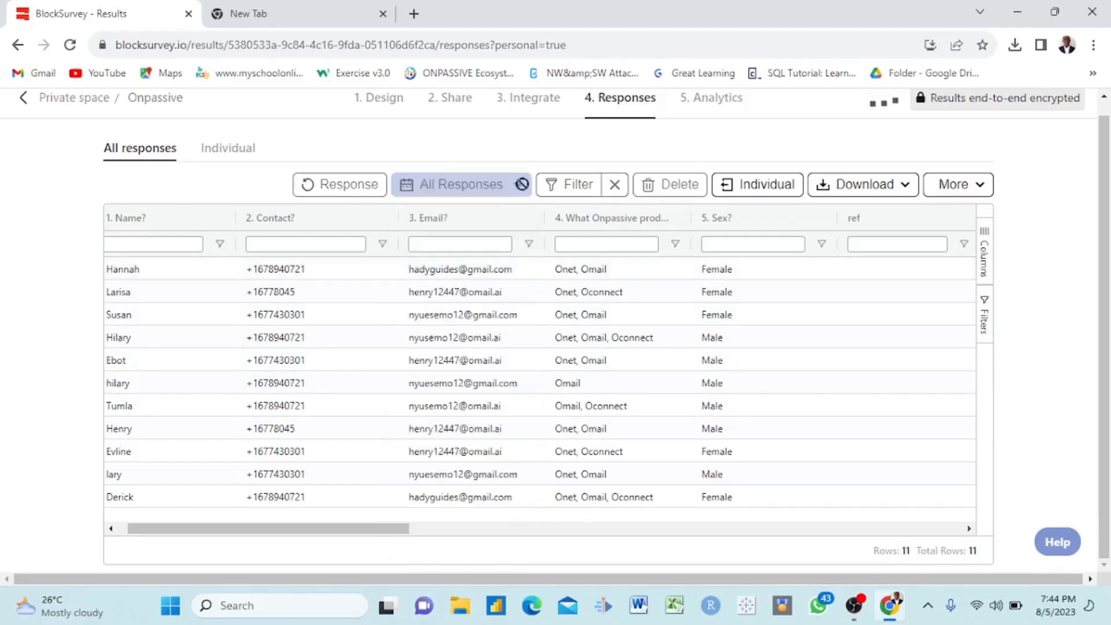
pyautogui.click(517, 185)
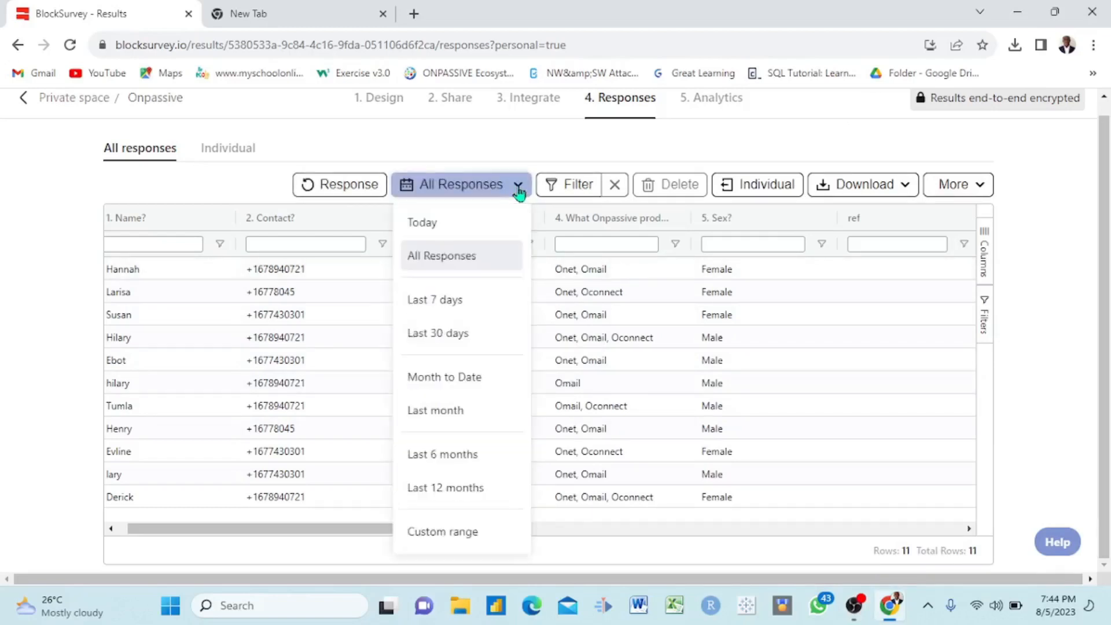
pyautogui.click(448, 301)
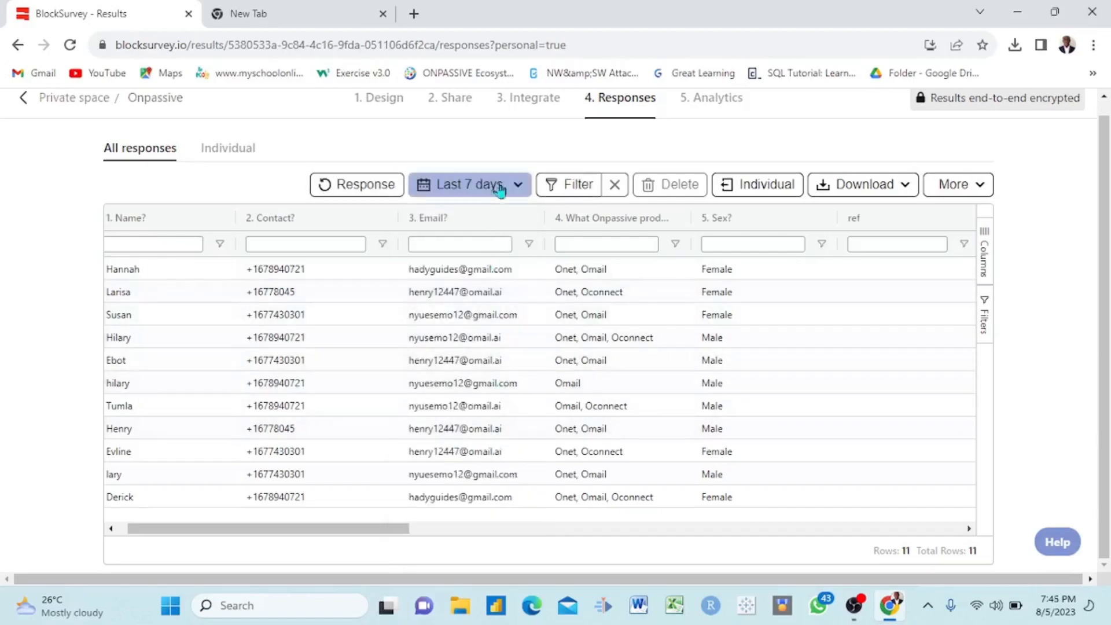
pyautogui.click(518, 184)
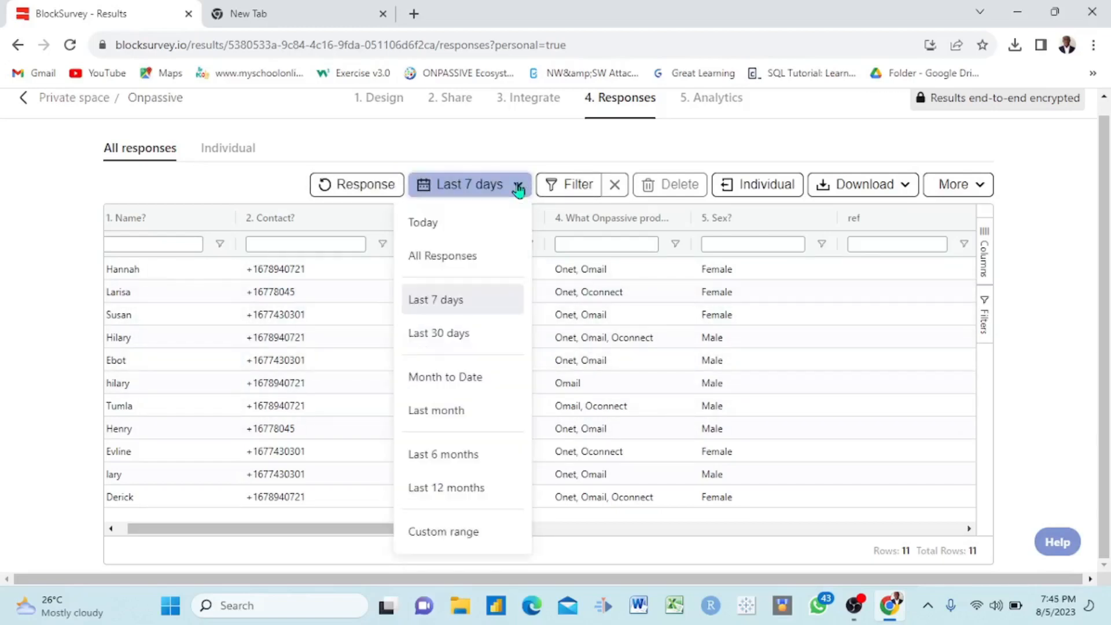
pyautogui.click(449, 457)
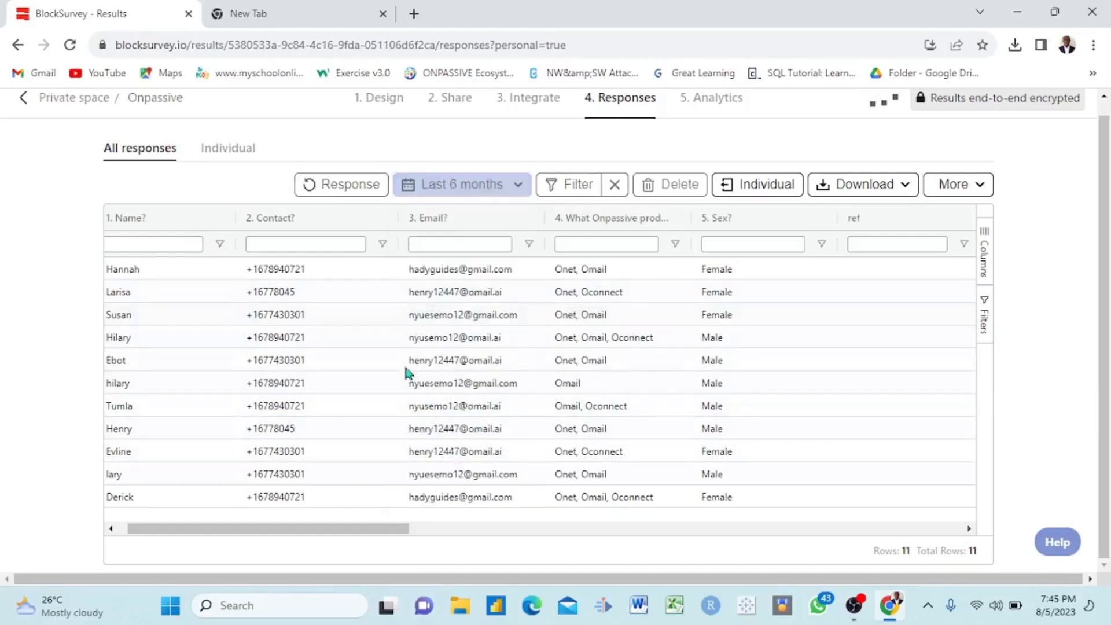
pyautogui.click(523, 186)
pyautogui.click(444, 230)
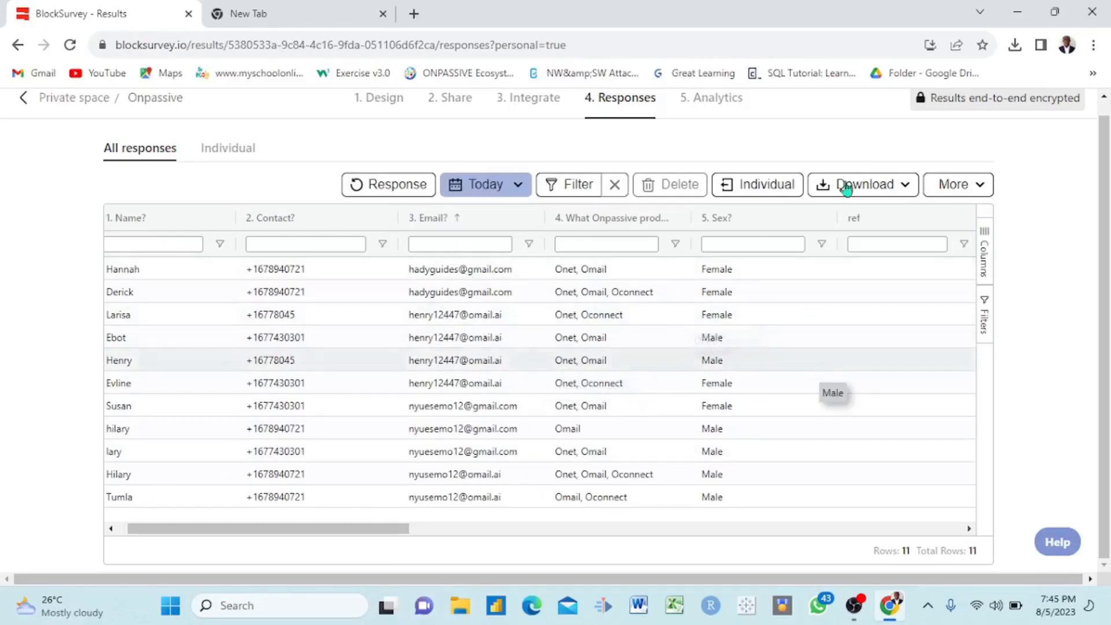
pyautogui.click(906, 186)
pyautogui.click(907, 187)
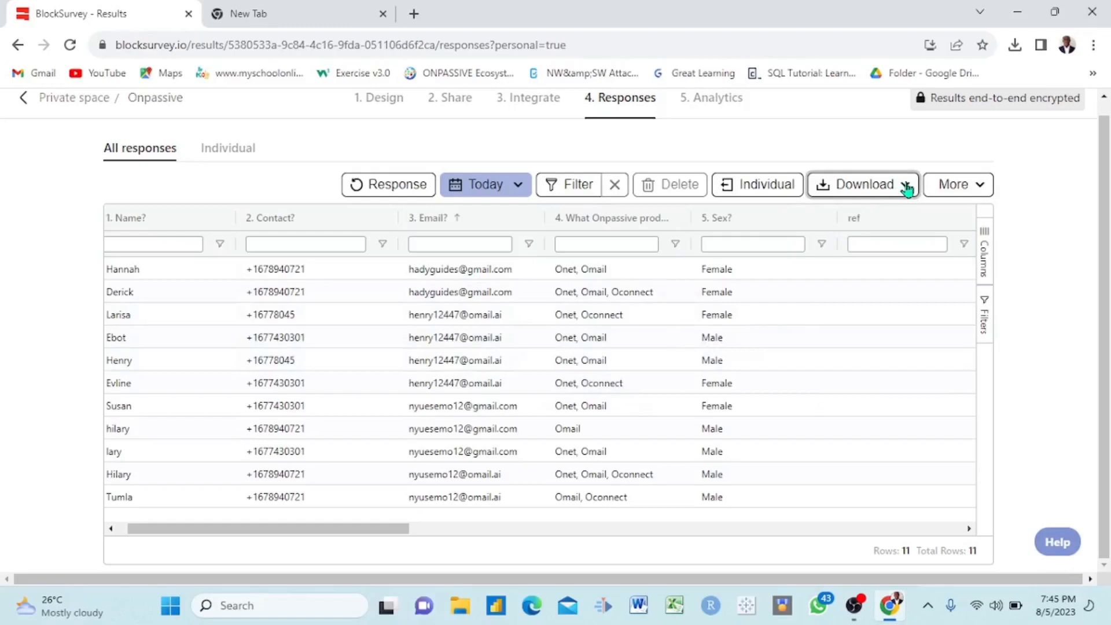
pyautogui.click(905, 187)
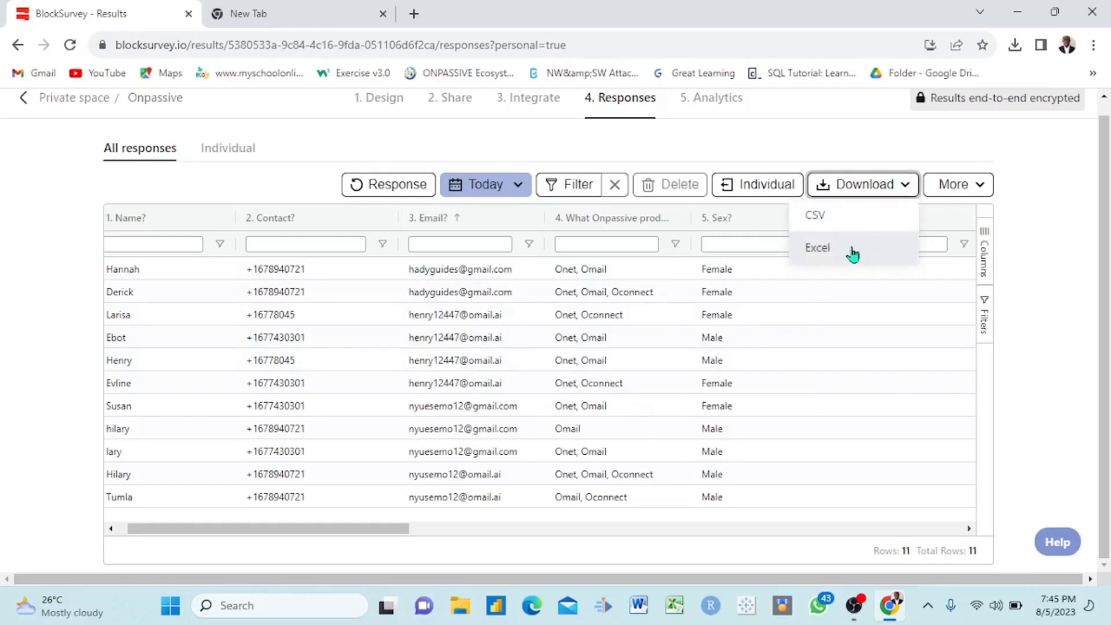
pyautogui.click(978, 186)
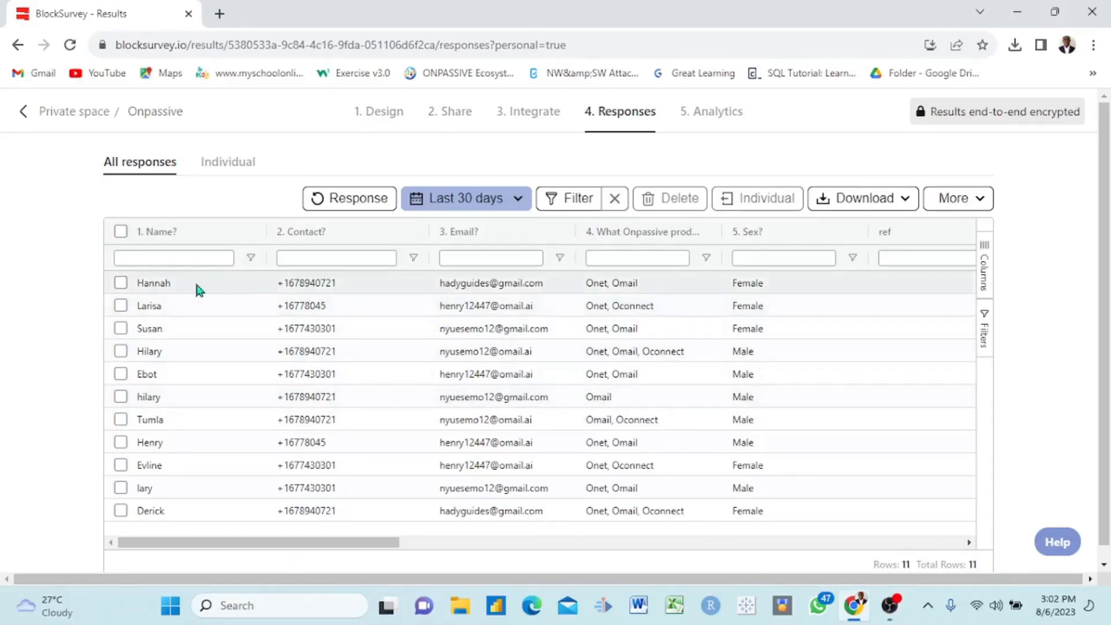
# Filter the "1. Name?" column to responses that contain H or contain S.
pyautogui.click(251, 258)
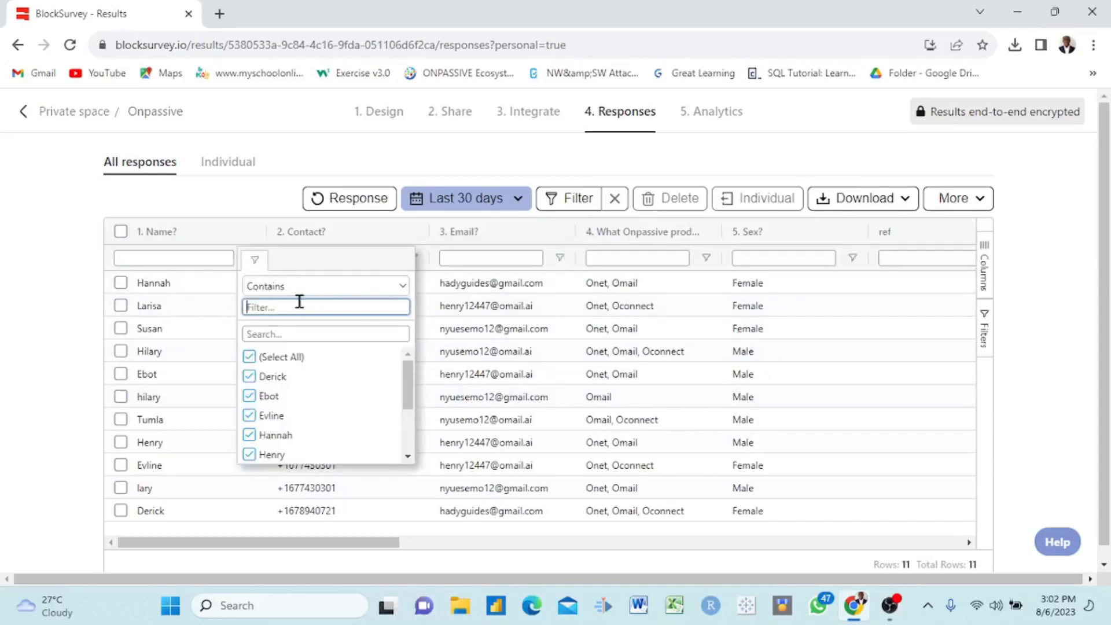
pyautogui.click(402, 288)
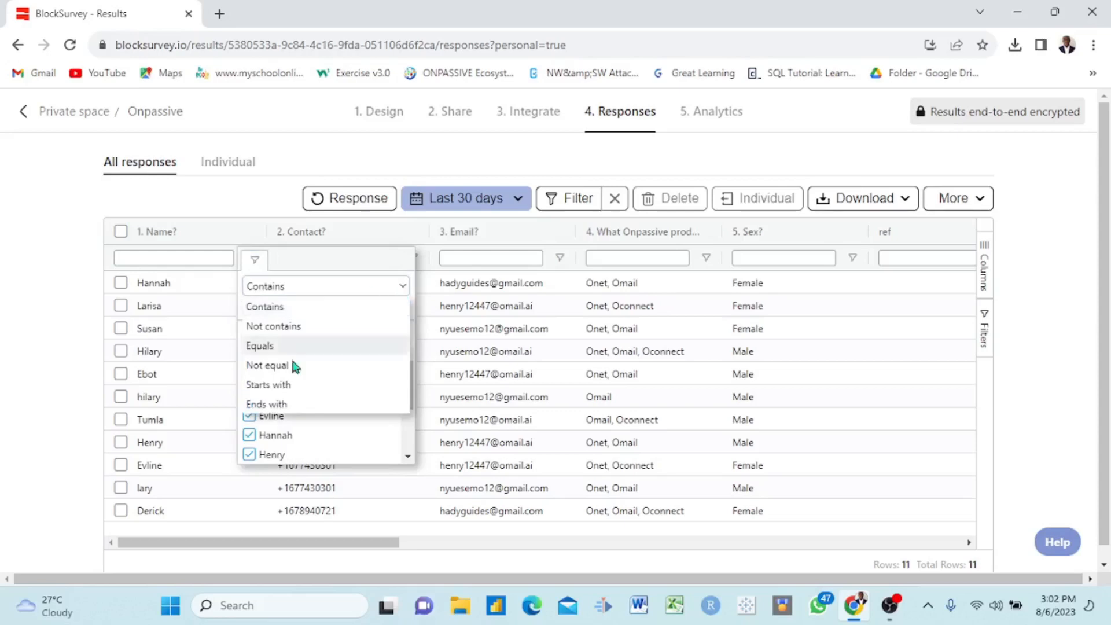
pyautogui.click(293, 308)
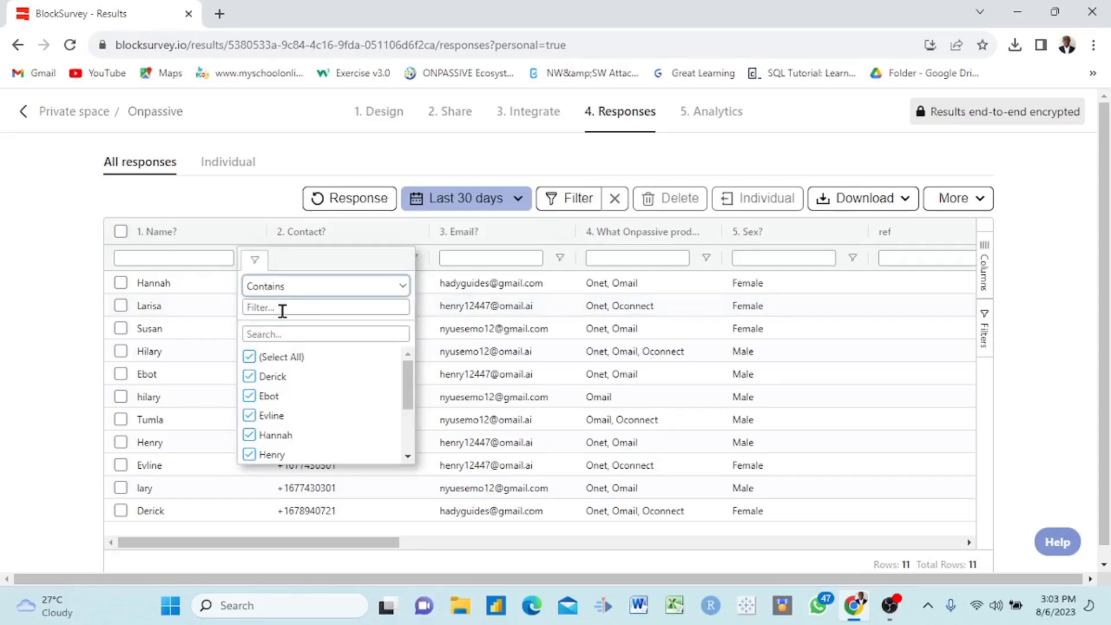
pyautogui.click(283, 312)
pyautogui.write('H')
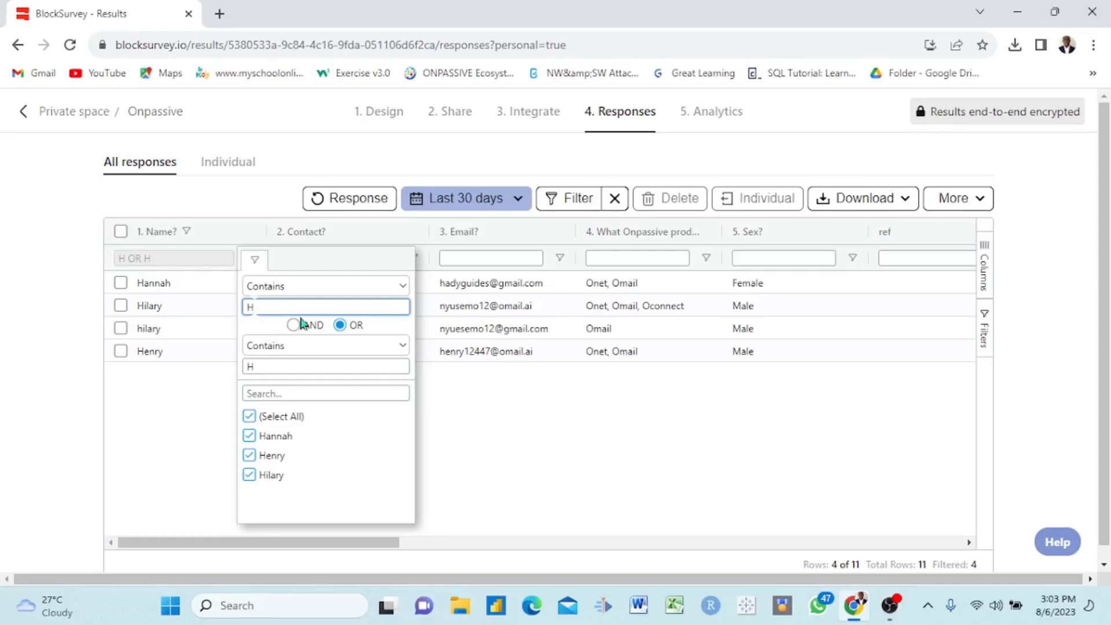
pyautogui.click(260, 363)
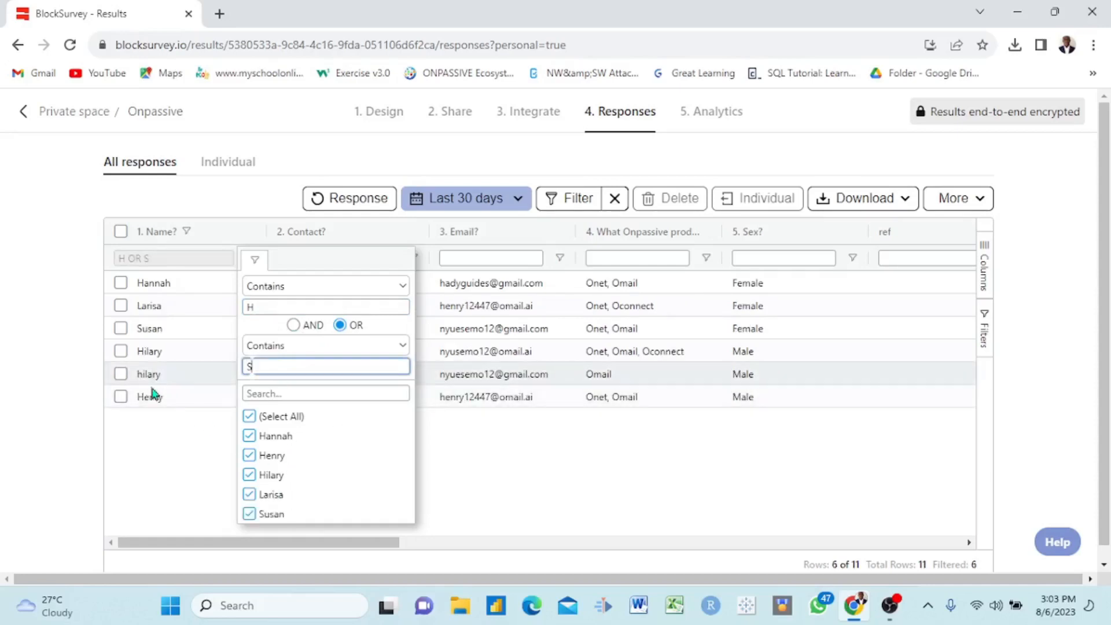
# Combine the two "1. Name?" filter conditions with AND, and make the second one contain A.
pyautogui.click(293, 325)
pyautogui.click(259, 312)
pyautogui.click(257, 369)
pyautogui.write('H ')
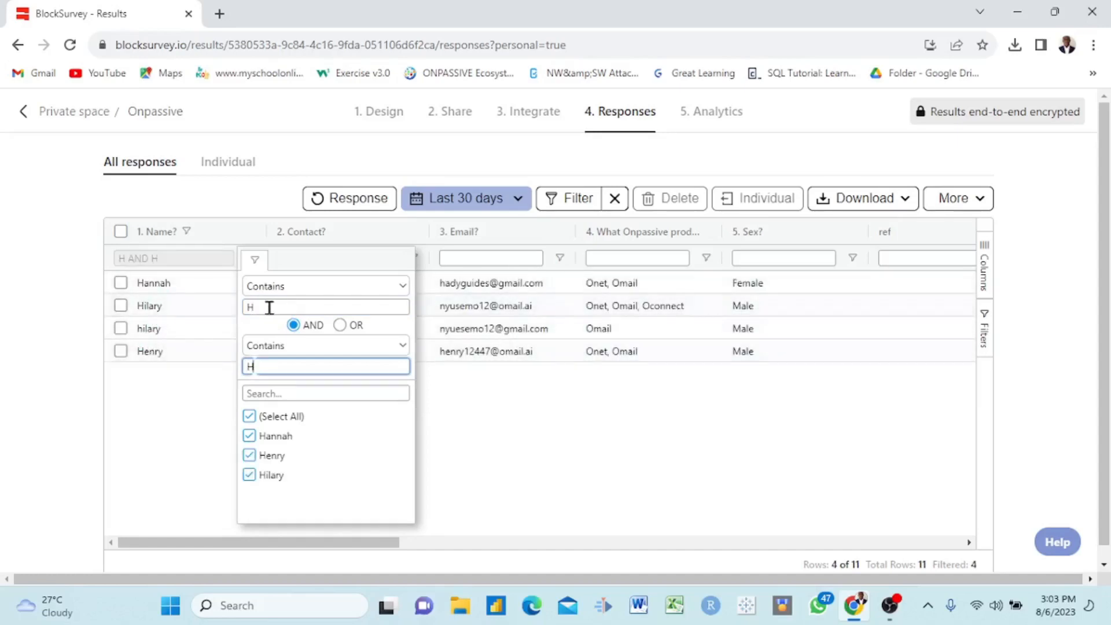
pyautogui.write('A')
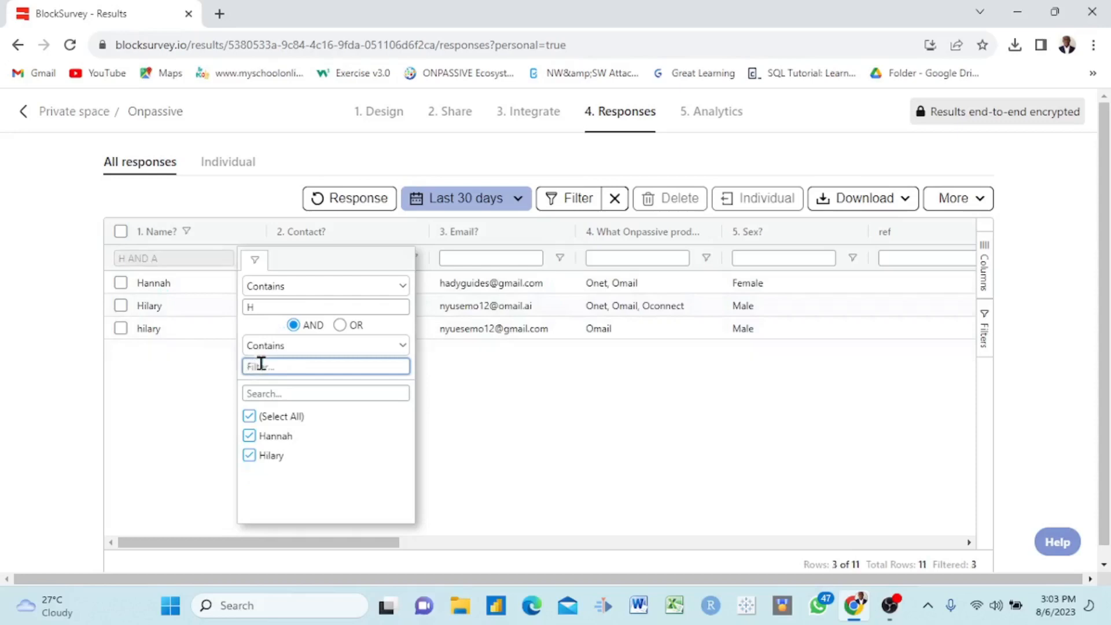
pyautogui.press('BackSpace')
pyautogui.write('A')
# Change the first "1. Name?" condition to Starts with H and re-enter A as the second condition's Contains value.
pyautogui.click(400, 286)
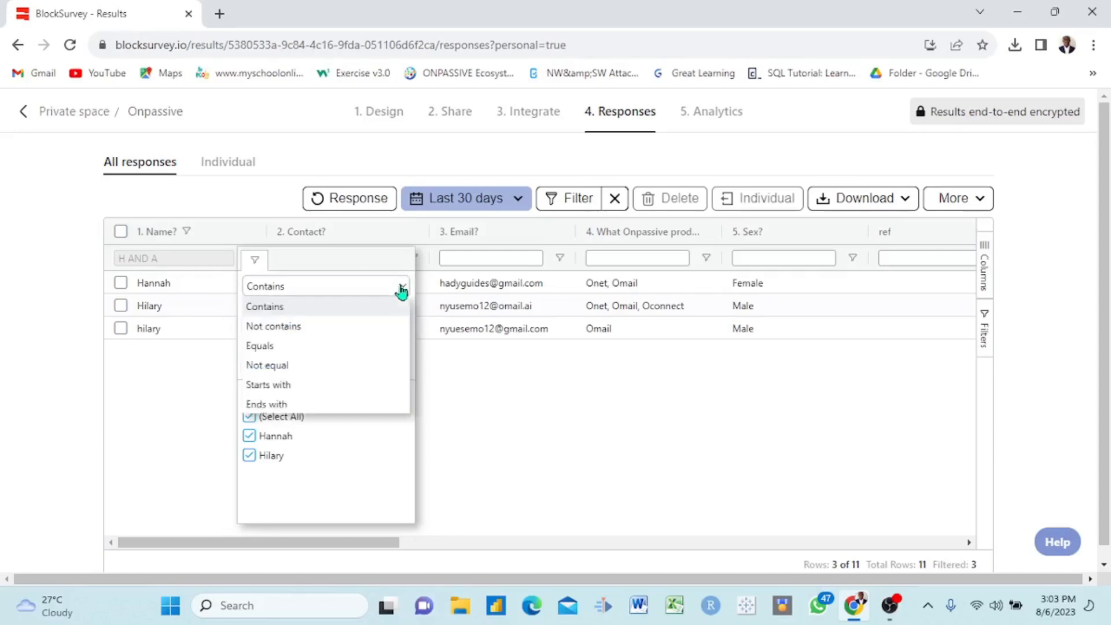
pyautogui.click(287, 385)
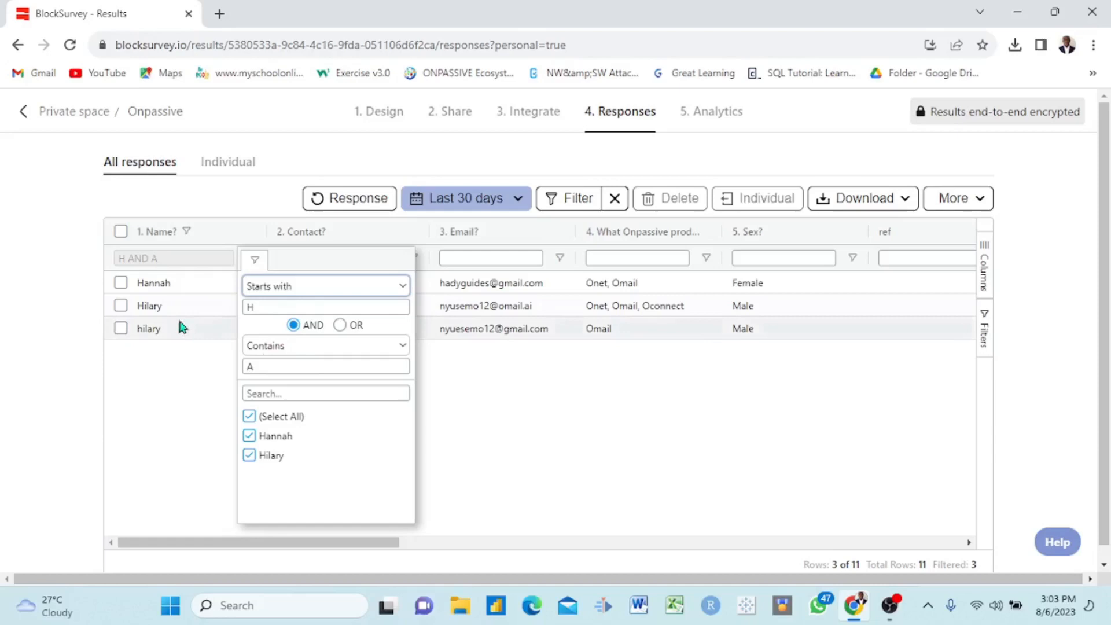
pyautogui.click(268, 303)
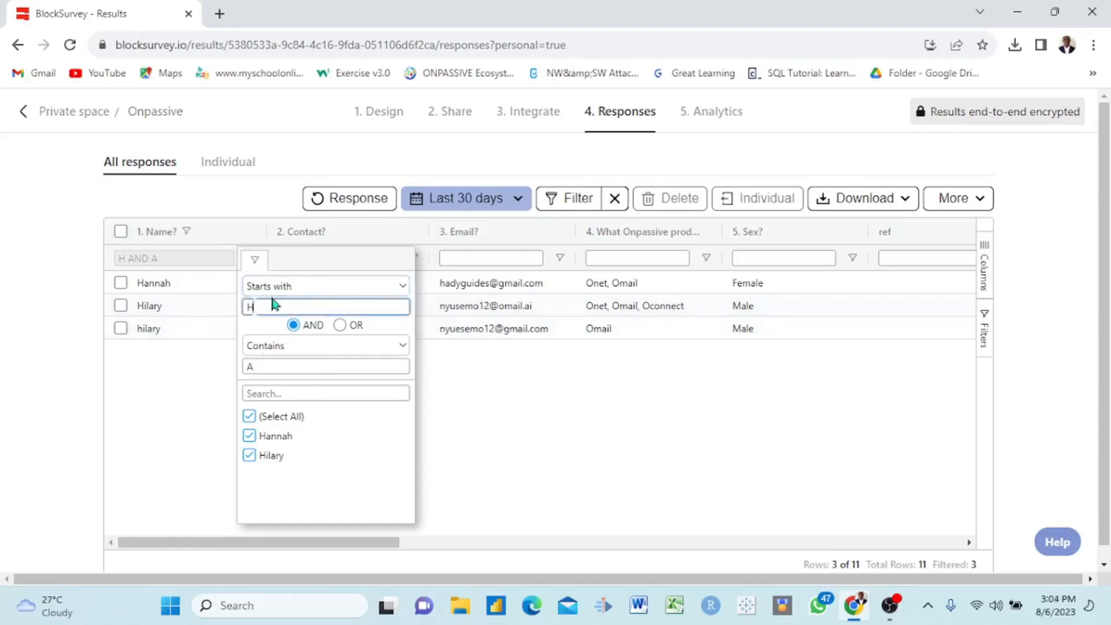
pyautogui.press('BackSpace')
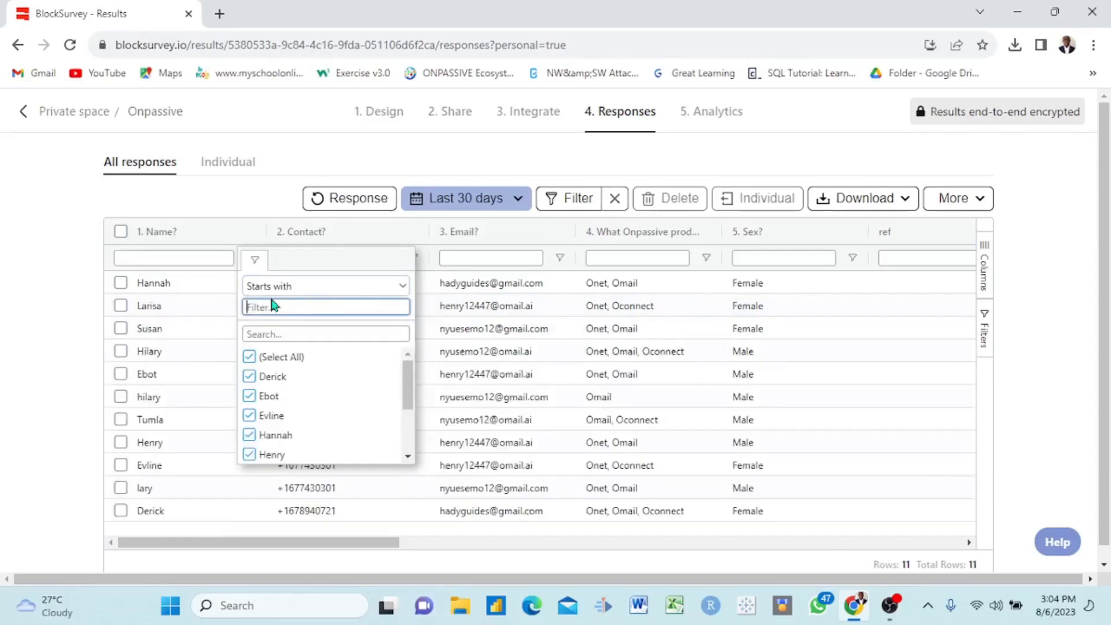
pyautogui.write('H')
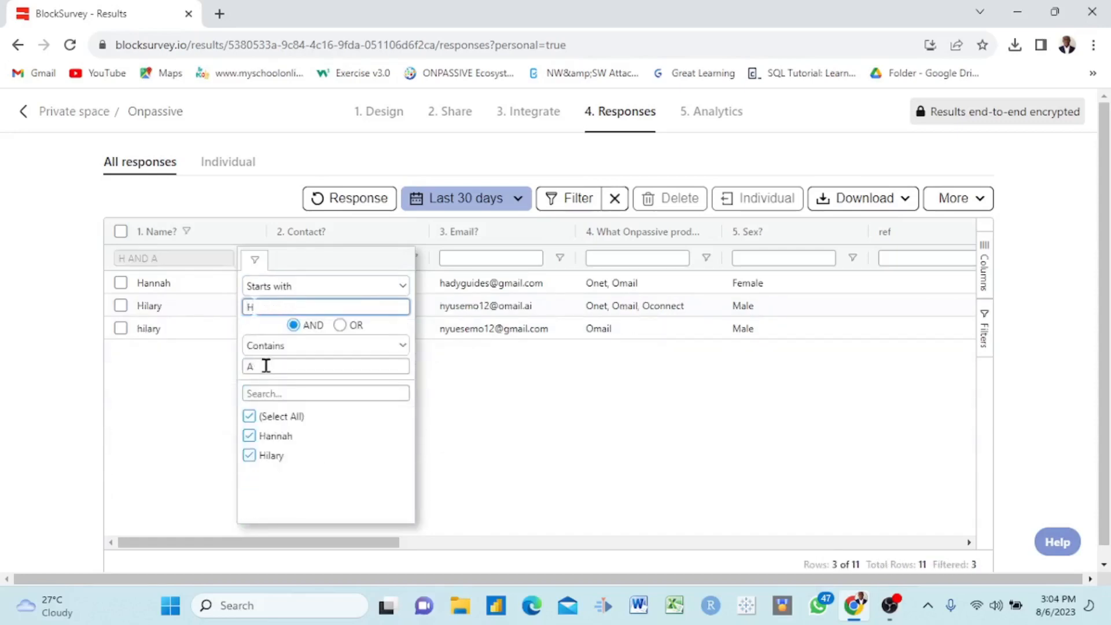
pyautogui.click(273, 365)
pyautogui.press('BackSpace')
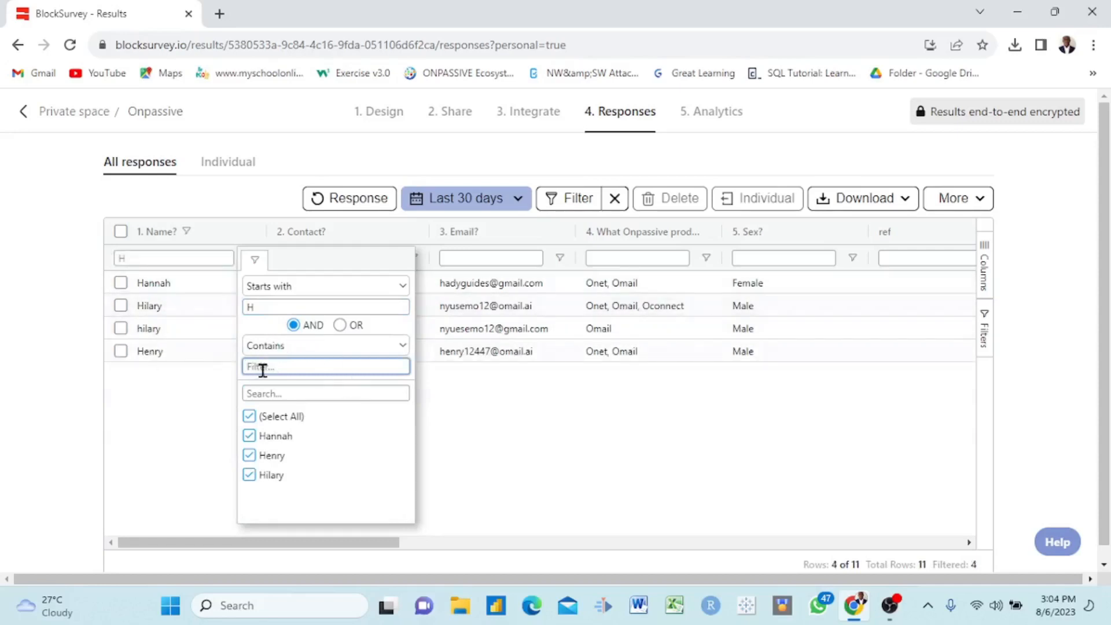
pyautogui.write('A')
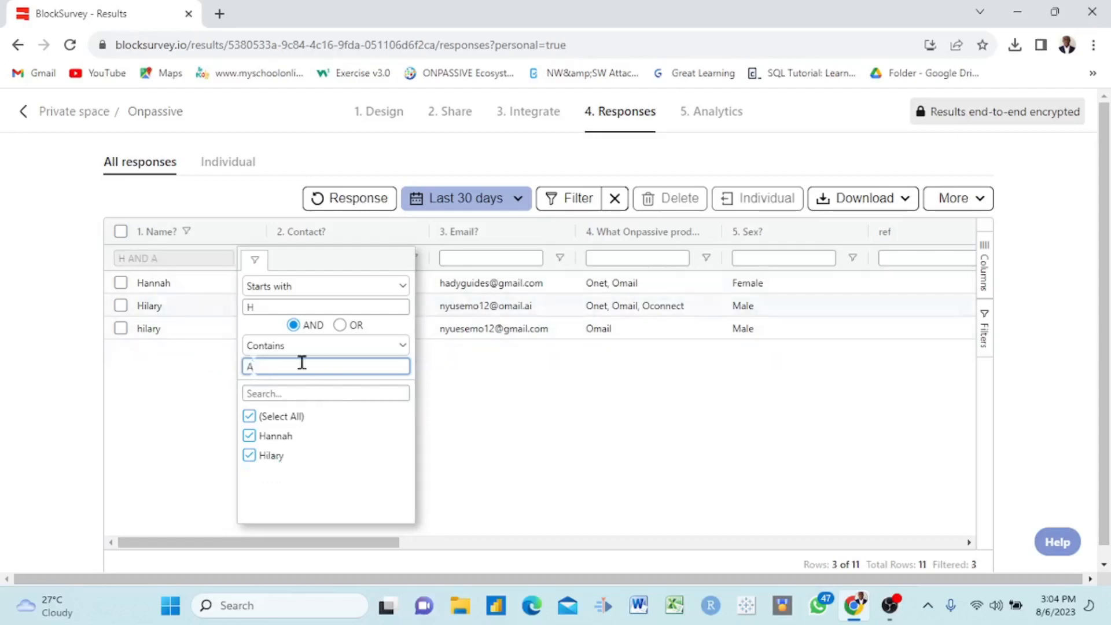
# Join the "1. Name?" filter conditions with OR, review the matches, and clear the second condition's value.
pyautogui.click(340, 325)
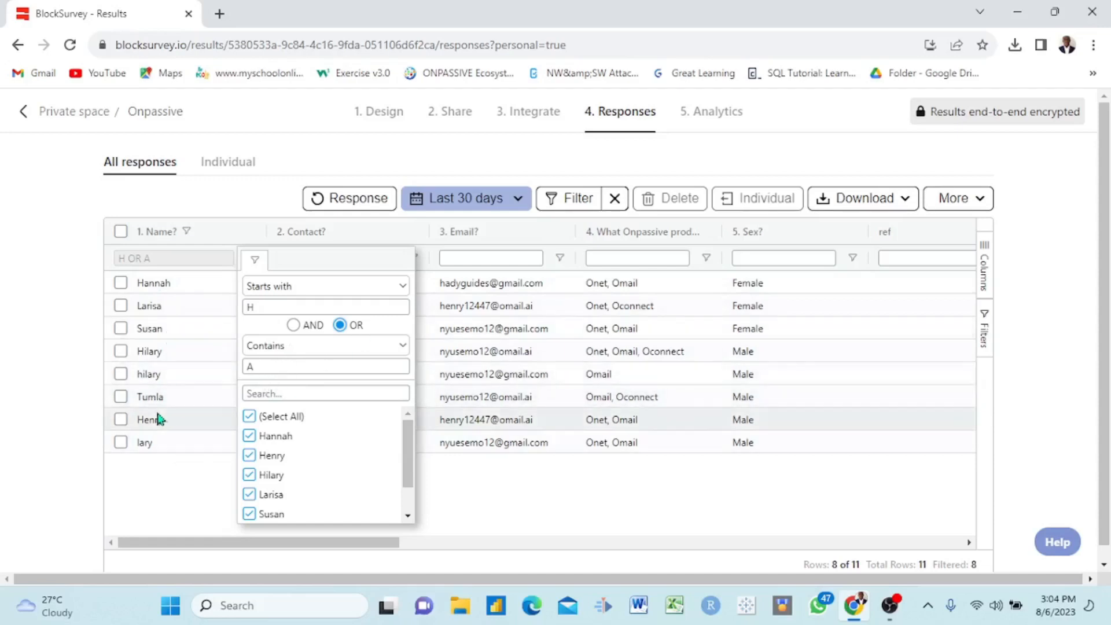
pyautogui.click(265, 367)
pyautogui.press('BackSpace')
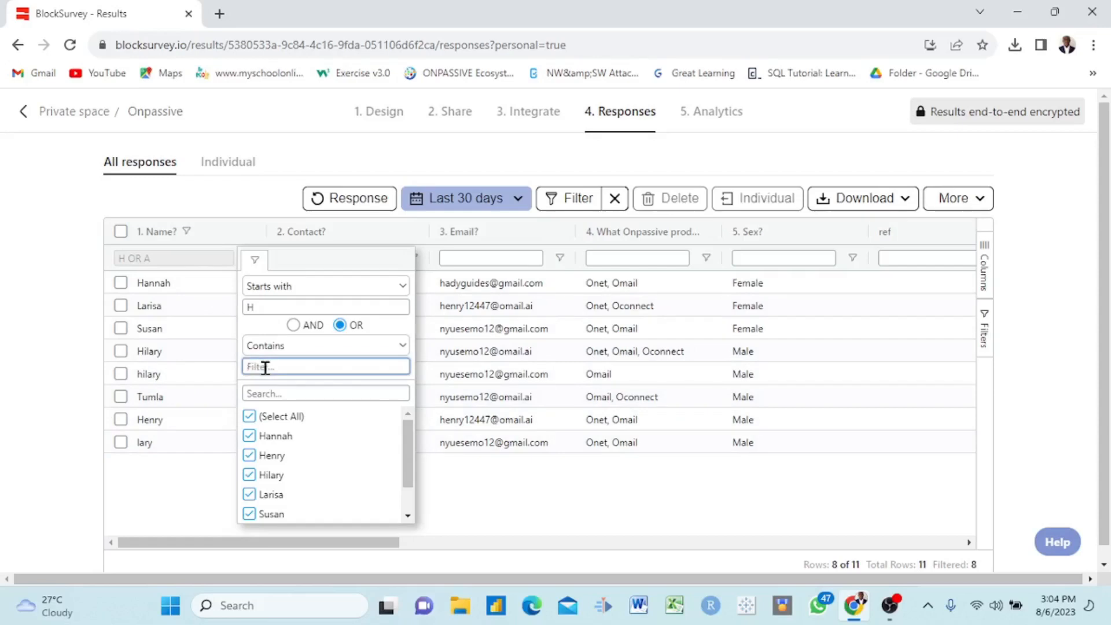
# Set the "1. Name?" filter to Equals, enter one respondent's first name, and close the filter options.
pyautogui.click(399, 287)
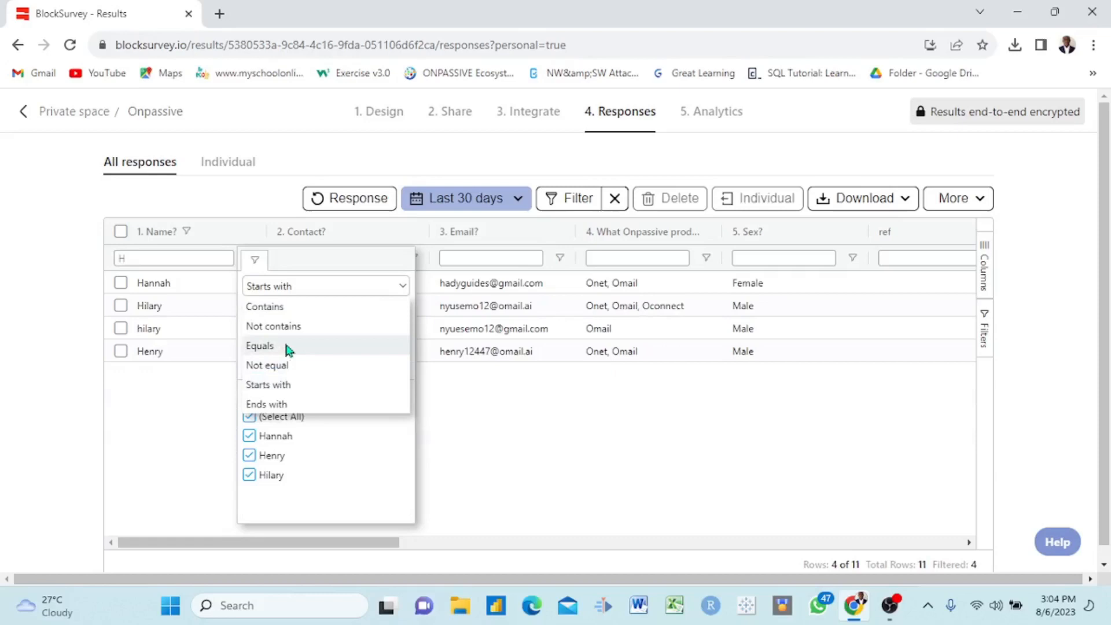
pyautogui.click(288, 346)
pyautogui.click(272, 307)
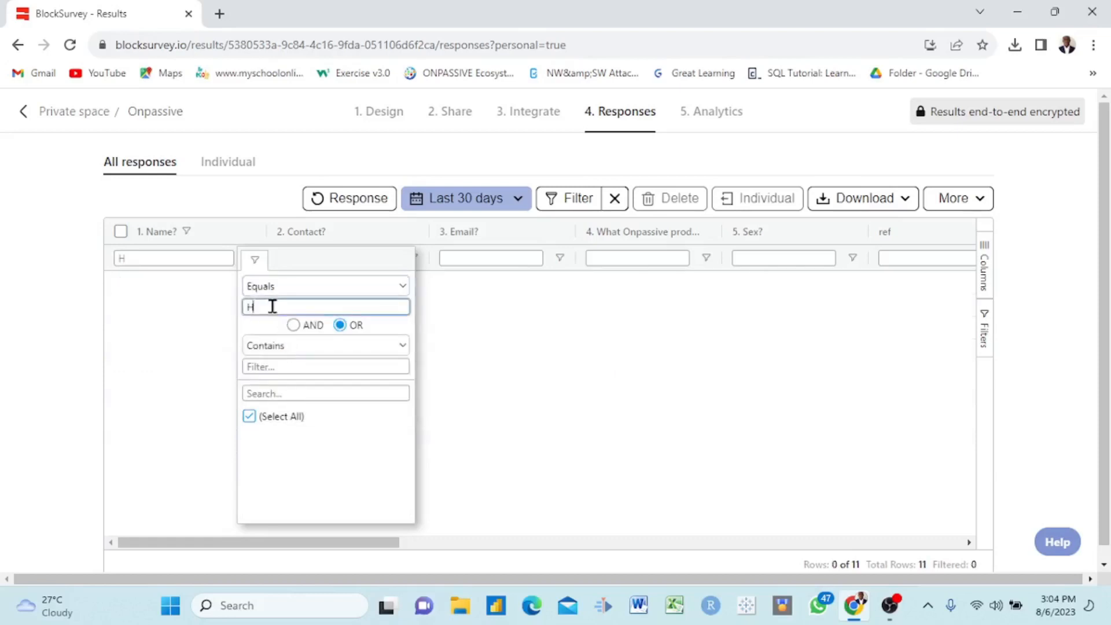
pyautogui.press('BackSpace')
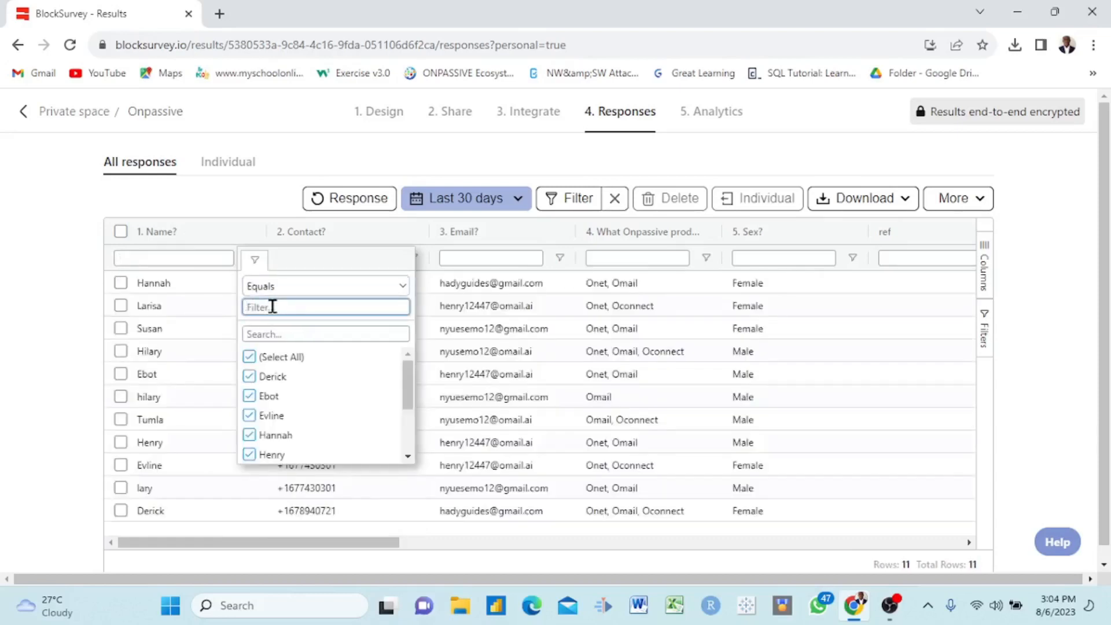
pyautogui.write('Hilary')
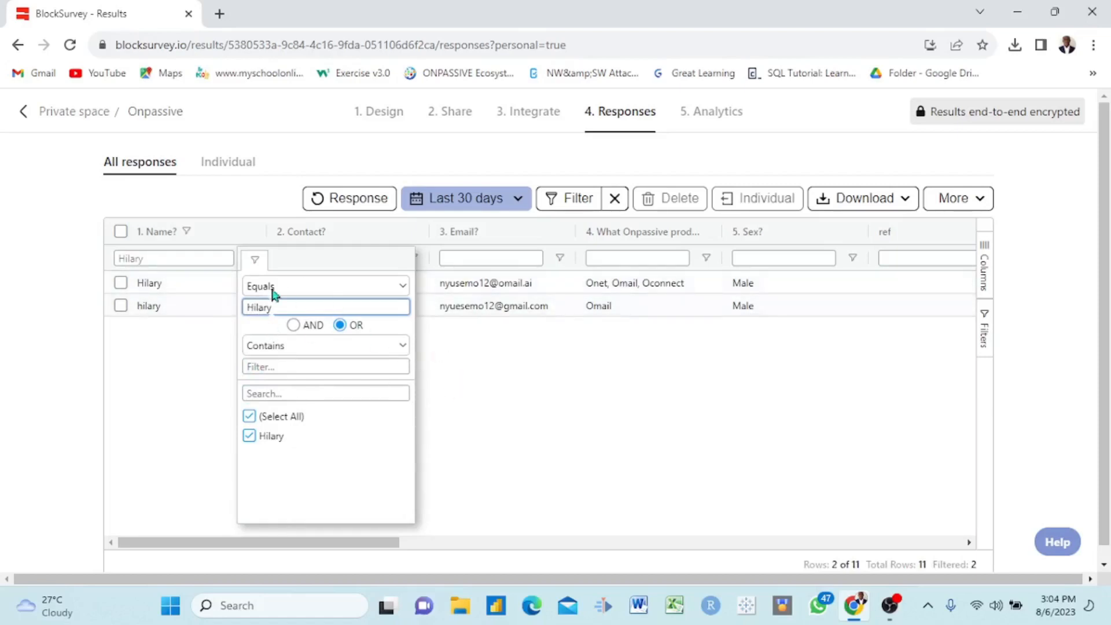
pyautogui.click(454, 356)
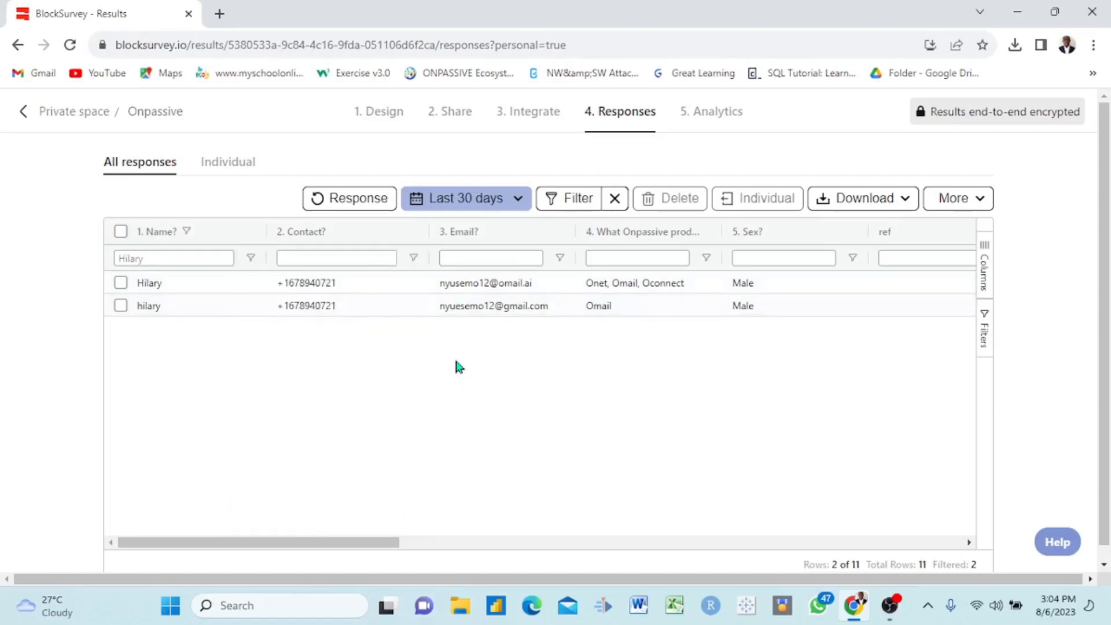
# Reopen the "1. Name?" filter, clear the name from its Equals condition, and close the filter options.
pyautogui.click(250, 259)
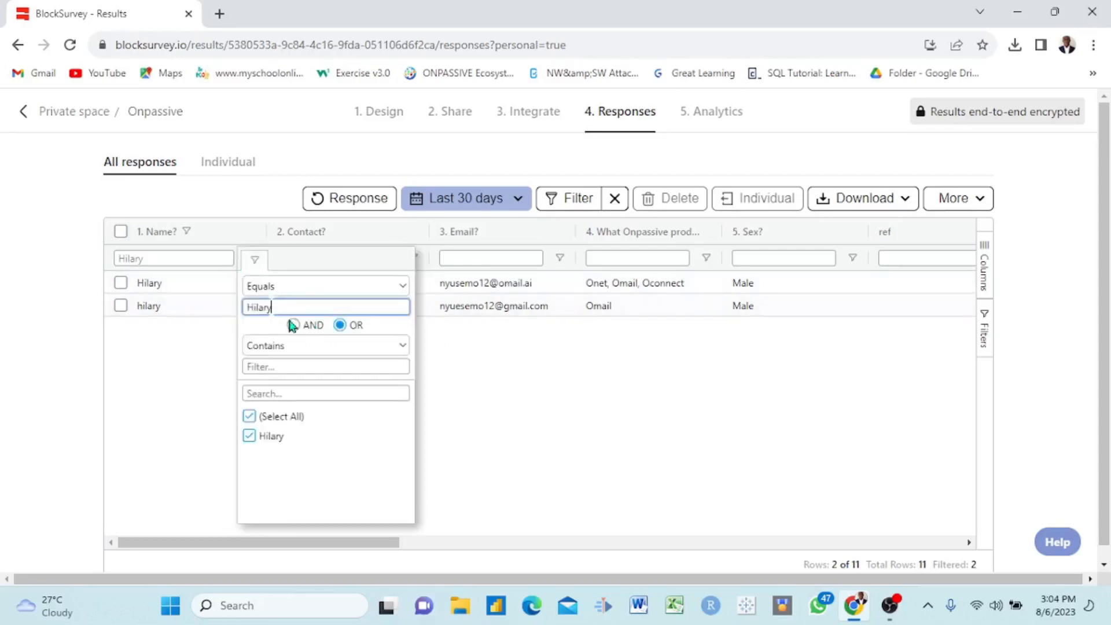
pyautogui.press('BackSpace')
pyautogui.press('BackSpace')
pyautogui.press('BackSpace')
pyautogui.press('BackSpace')
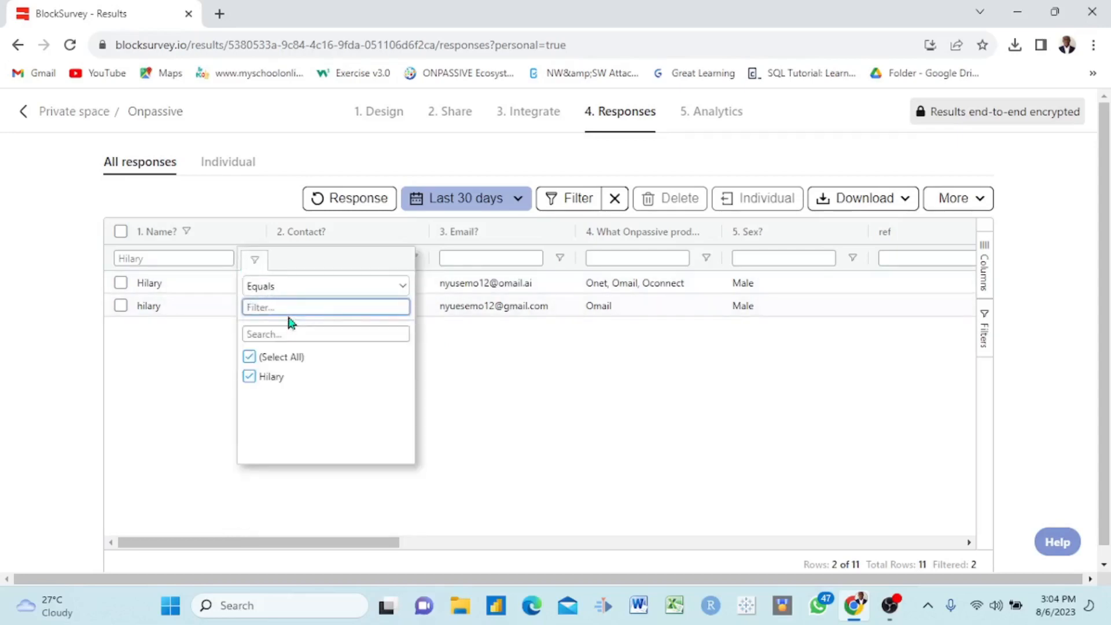
pyautogui.click(478, 300)
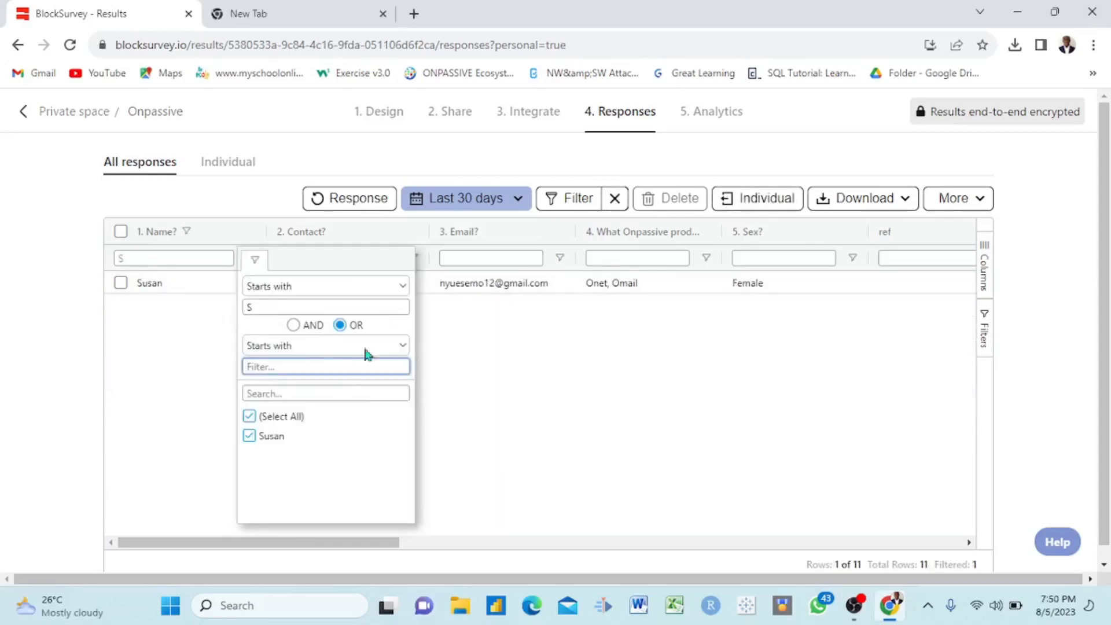
pyautogui.click(468, 326)
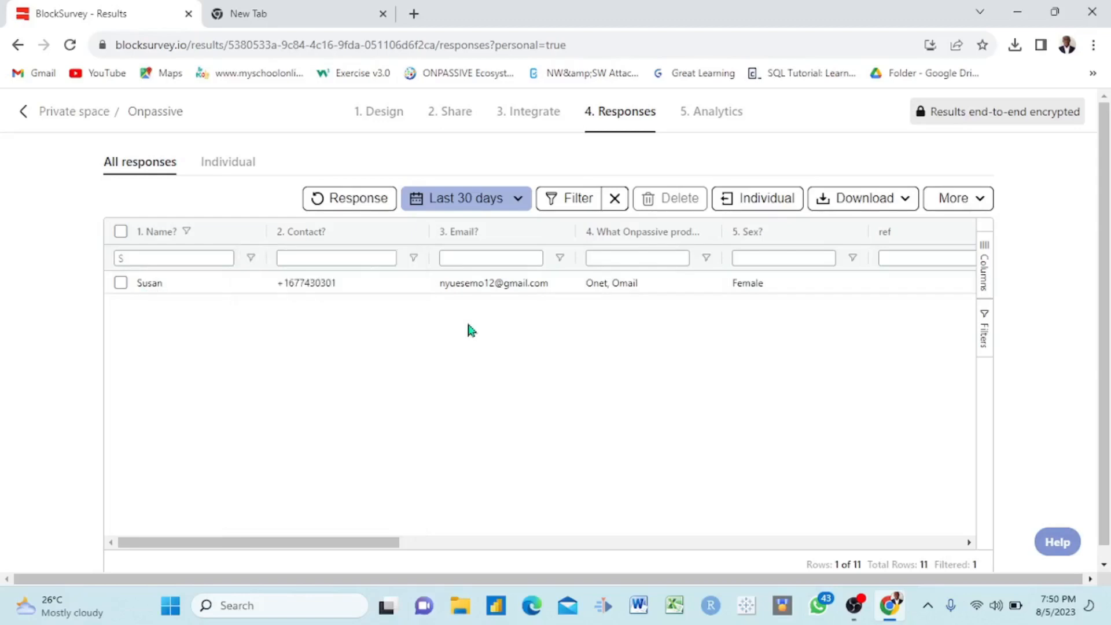